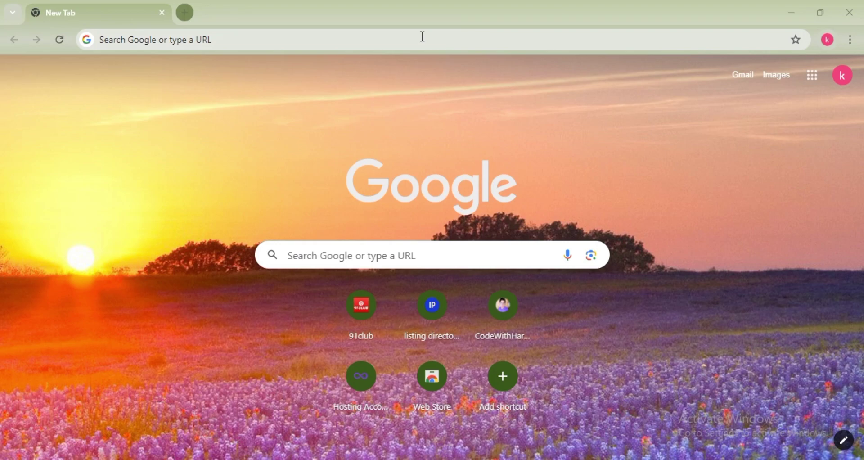
Step: Search Google for "google trends", dismiss the location request, and open the Google Trends site from the results
{"action": "left_click", "coordinate": [423, 36]}
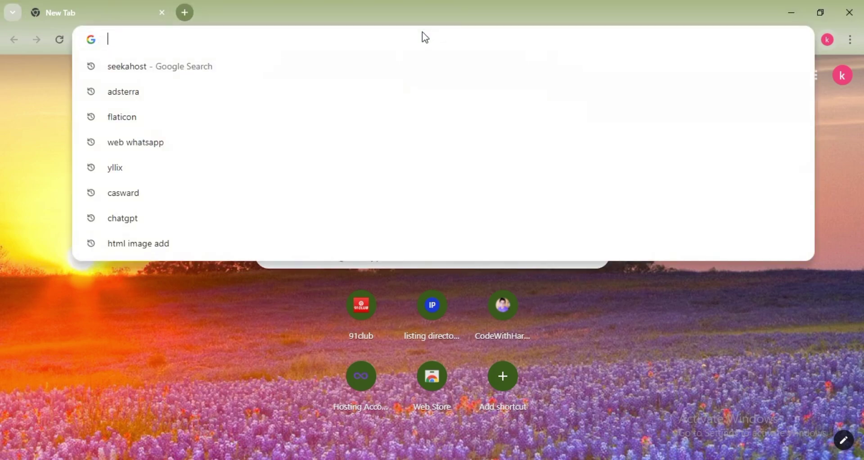
{"action": "type", "text": "goo"}
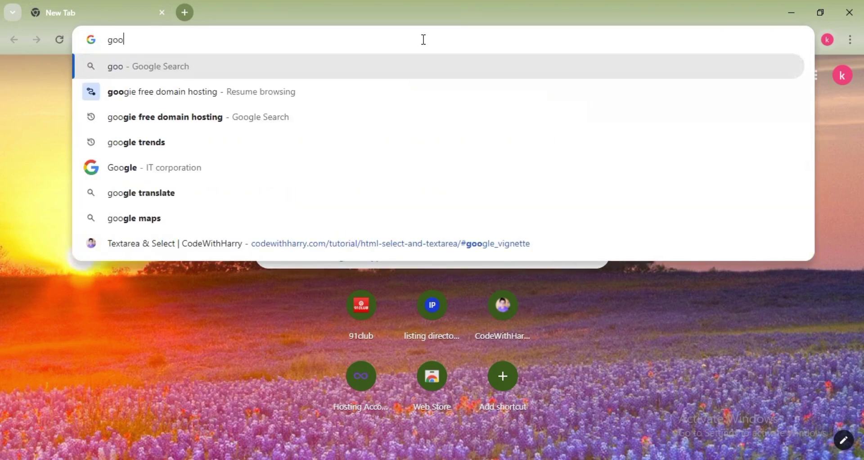
{"action": "type", "text": "gle trens"}
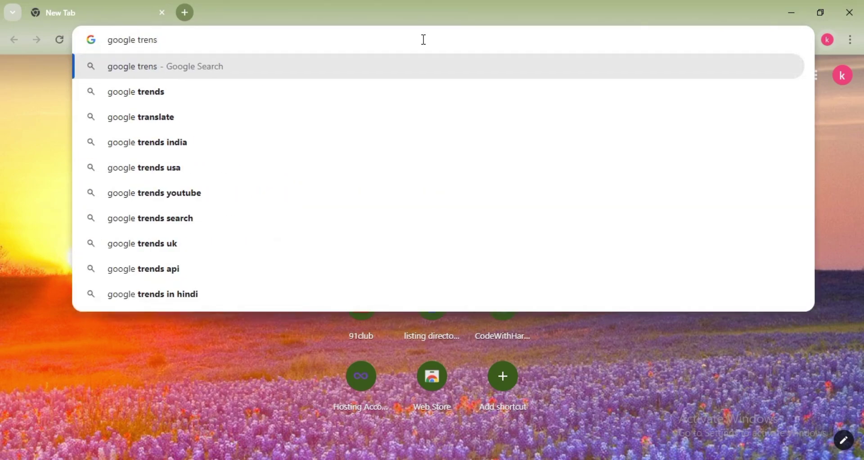
{"action": "key", "text": "BackSpace"}
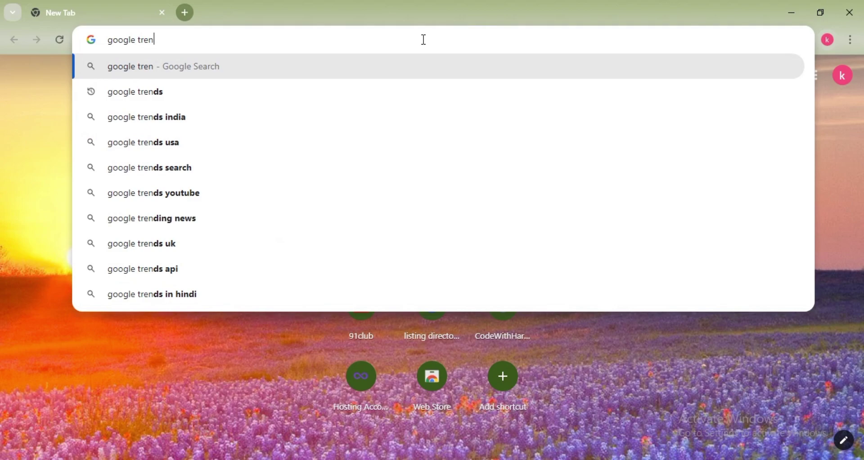
{"action": "type", "text": "f"}
{"action": "key", "text": "BackSpace"}
{"action": "type", "text": "ds"}
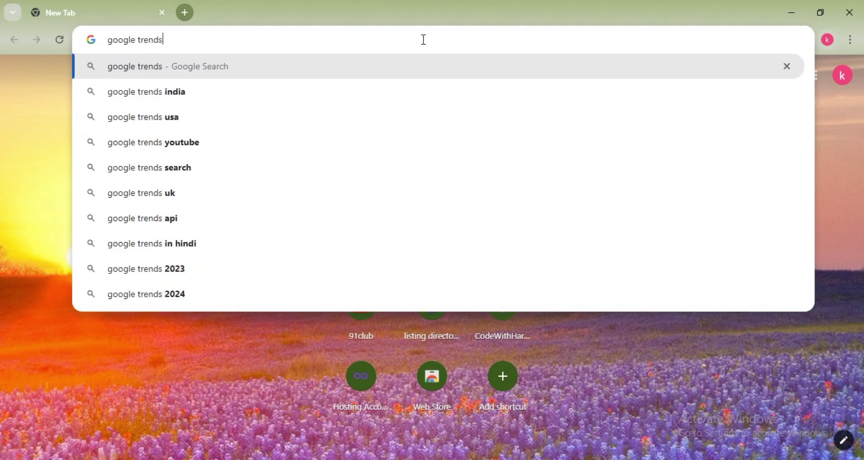
{"action": "key", "text": "Return"}
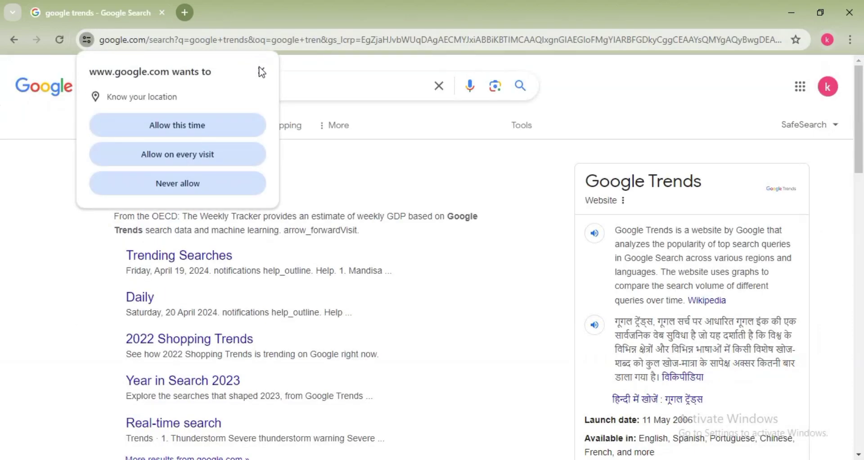
{"action": "left_click", "coordinate": [261, 70]}
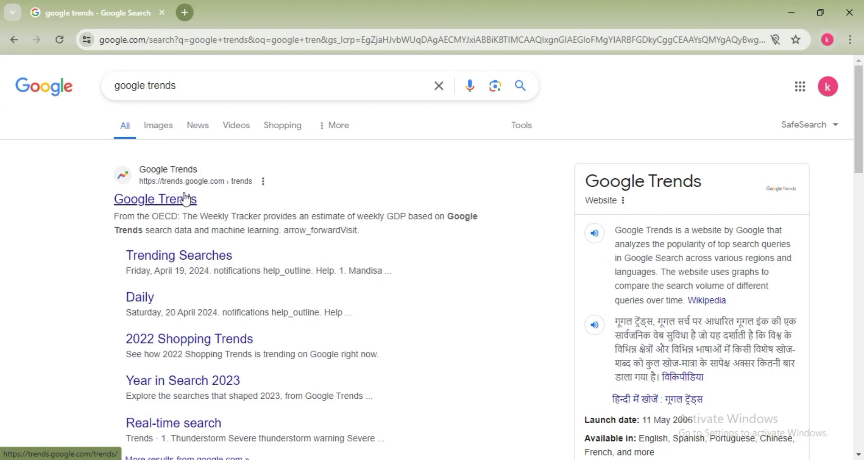
{"action": "left_click", "coordinate": [168, 206]}
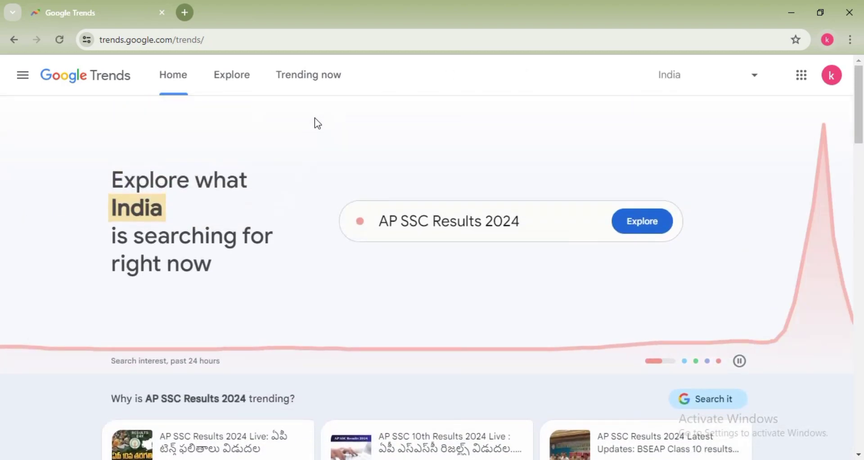
Step: Explore the search term "Health & Fitness" in Google Trends
{"action": "left_click", "coordinate": [239, 76]}
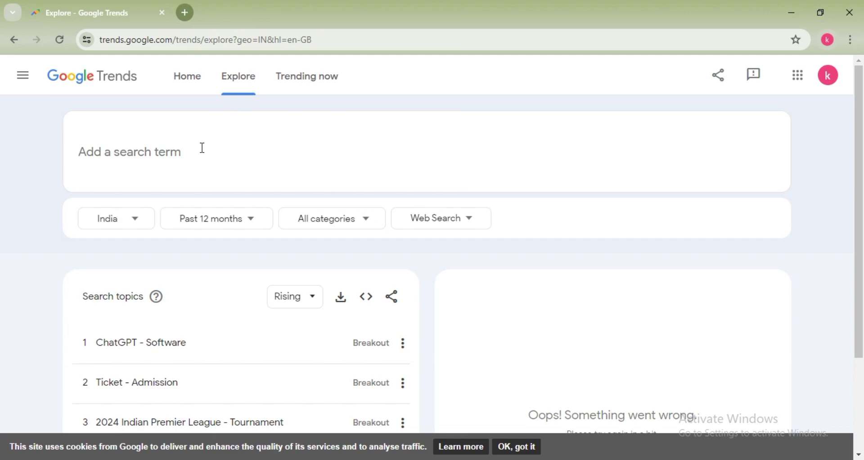
{"action": "type", "text": "H"}
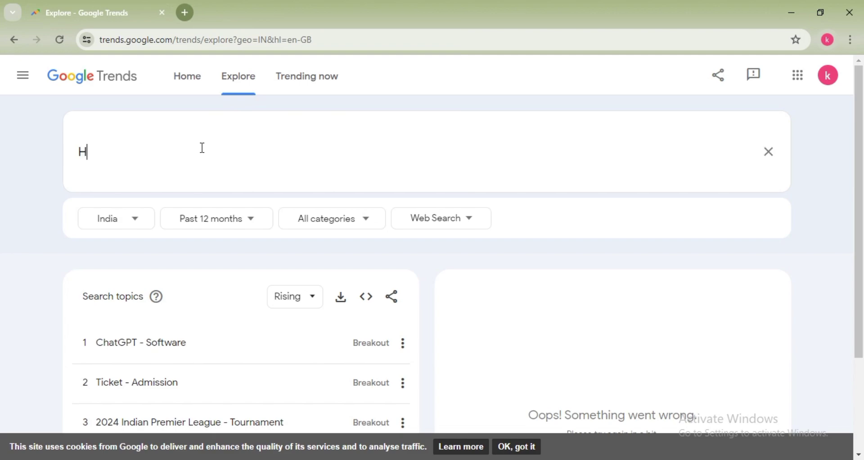
{"action": "type", "text": "ealth & Fitness"}
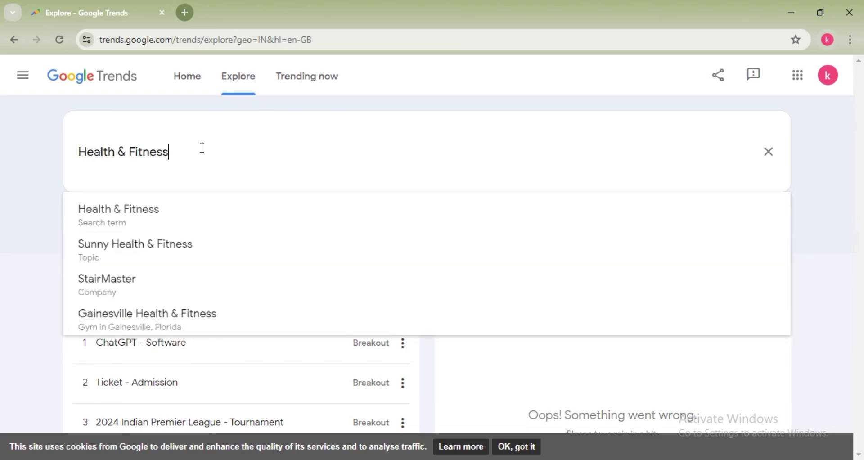
{"action": "key", "text": "Return"}
Step: Examine the Health & Fitness trend's interest over time, interest by sub-region, related topics and related queries
{"action": "scroll", "coordinate": [288, 261], "scroll_direction": "down", "scroll_amount": 1}
{"action": "scroll", "coordinate": [288, 260], "scroll_direction": "down", "scroll_amount": 1}
{"action": "scroll", "coordinate": [288, 260], "scroll_direction": "down", "scroll_amount": 2}
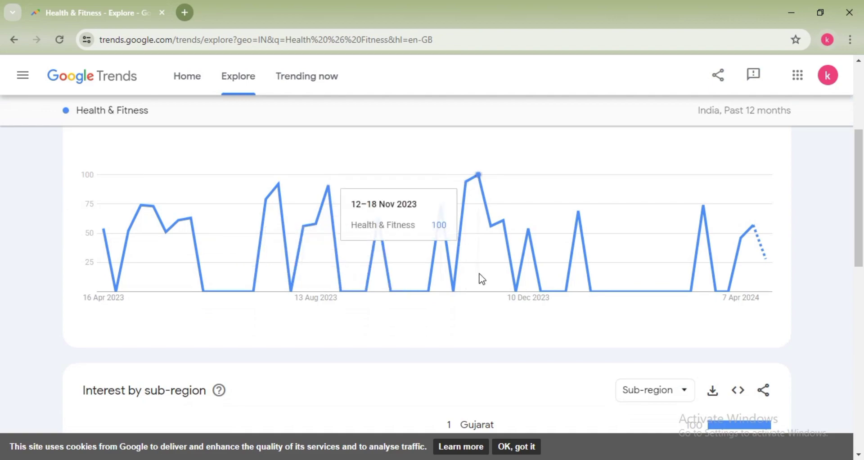
{"action": "scroll", "coordinate": [482, 276], "scroll_direction": "down", "scroll_amount": 2}
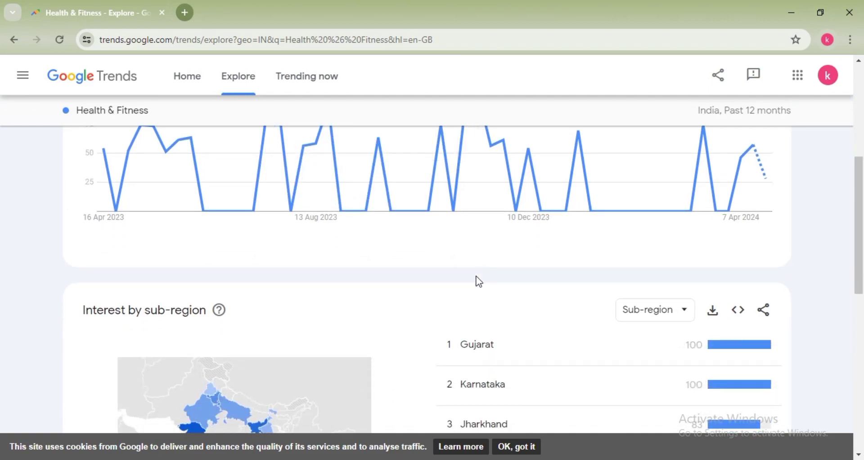
{"action": "scroll", "coordinate": [479, 281], "scroll_direction": "down", "scroll_amount": 2}
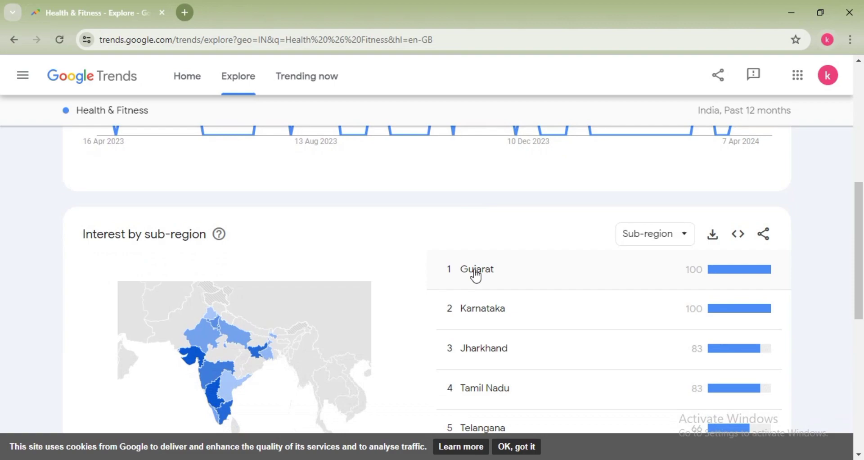
{"action": "scroll", "coordinate": [476, 277], "scroll_direction": "down", "scroll_amount": 8}
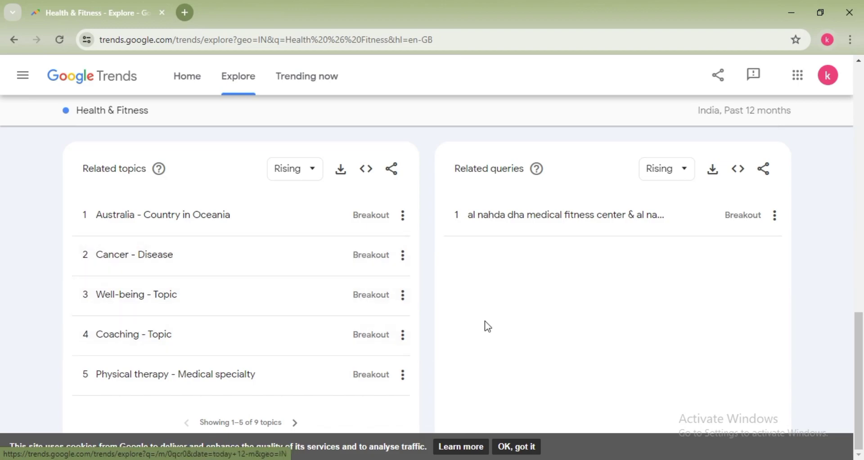
{"action": "scroll", "coordinate": [625, 239], "scroll_direction": "up", "scroll_amount": 10}
{"action": "scroll", "coordinate": [625, 237], "scroll_direction": "up", "scroll_amount": 4}
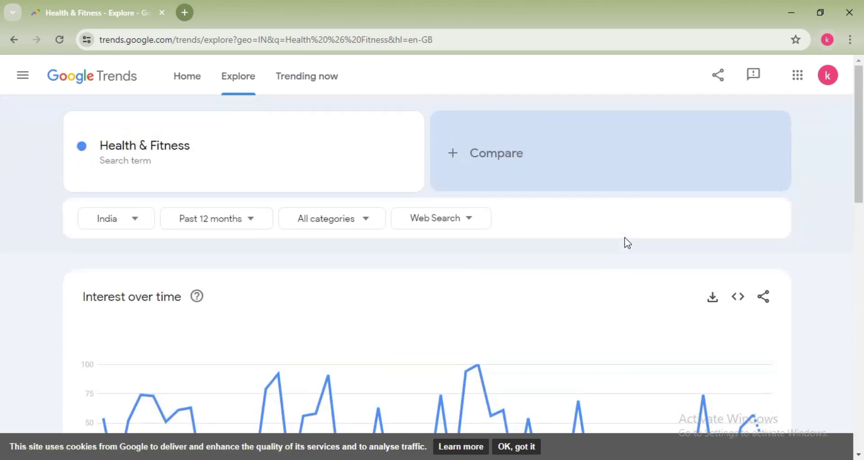
{"action": "scroll", "coordinate": [471, 382], "scroll_direction": "down", "scroll_amount": 5}
{"action": "scroll", "coordinate": [471, 382], "scroll_direction": "up", "scroll_amount": 5}
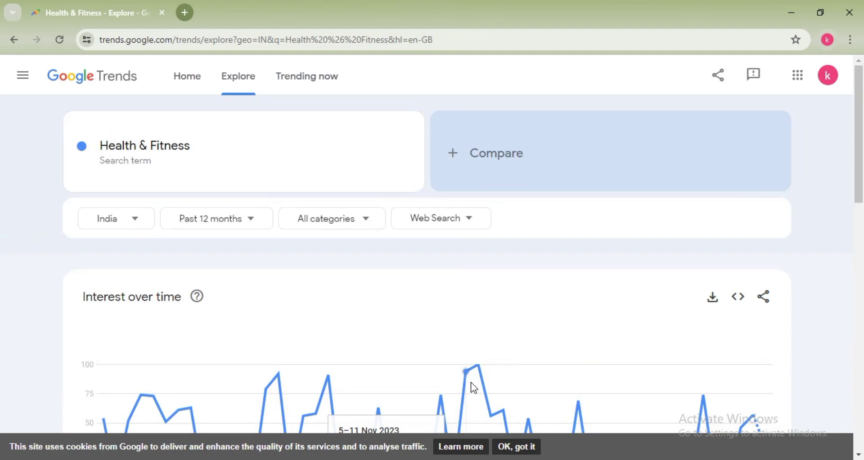
Step: In a new tab, search for "ahrefs keyword generator" and open the Ahrefs Free Keyword Generator Tool
{"action": "left_click", "coordinate": [185, 12]}
{"action": "type", "text": "As"}
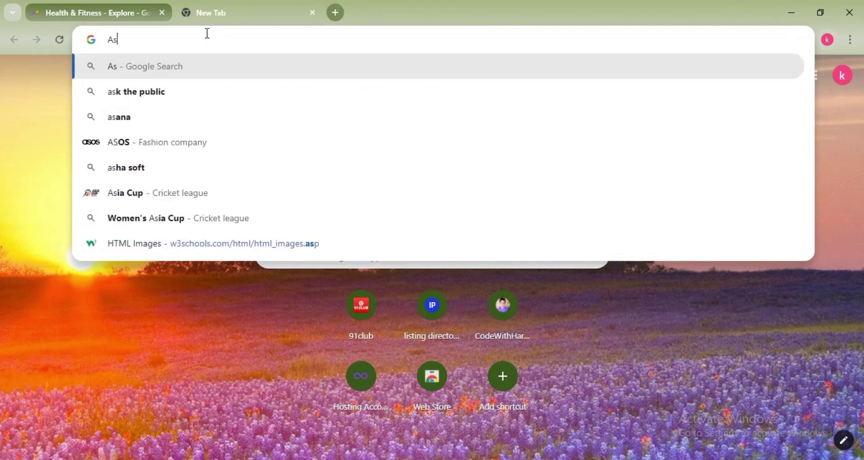
{"action": "type", "text": "her"}
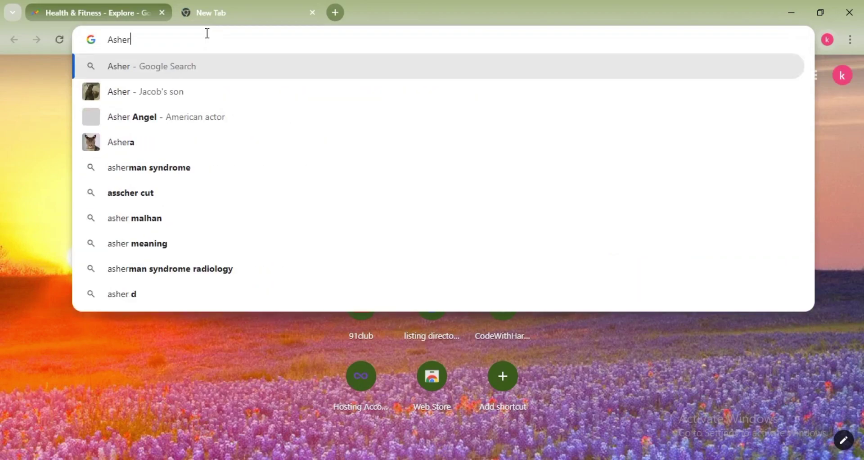
{"action": "type", "text": "f key"}
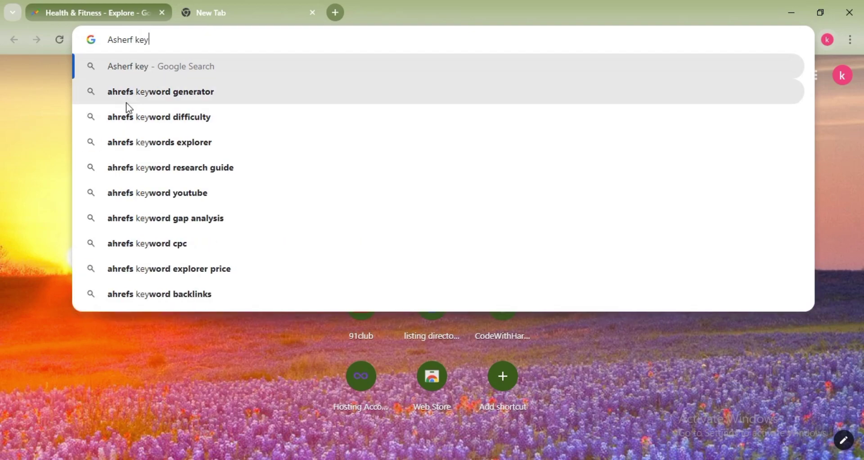
{"action": "left_click", "coordinate": [130, 94]}
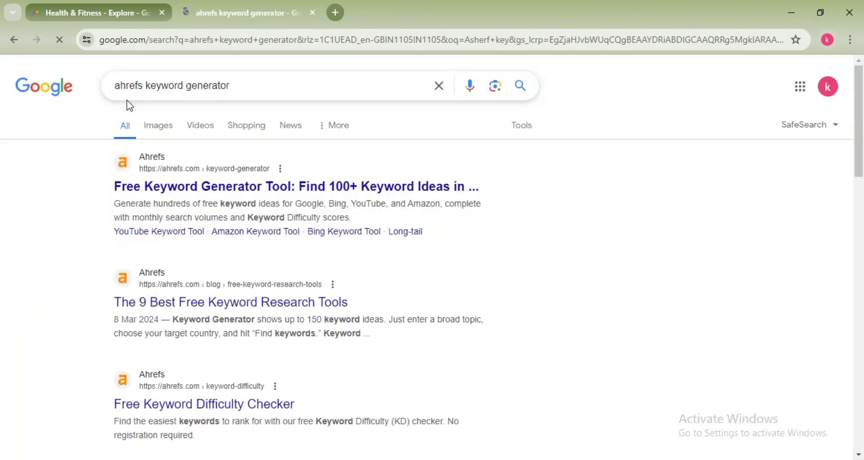
{"action": "left_click", "coordinate": [219, 188]}
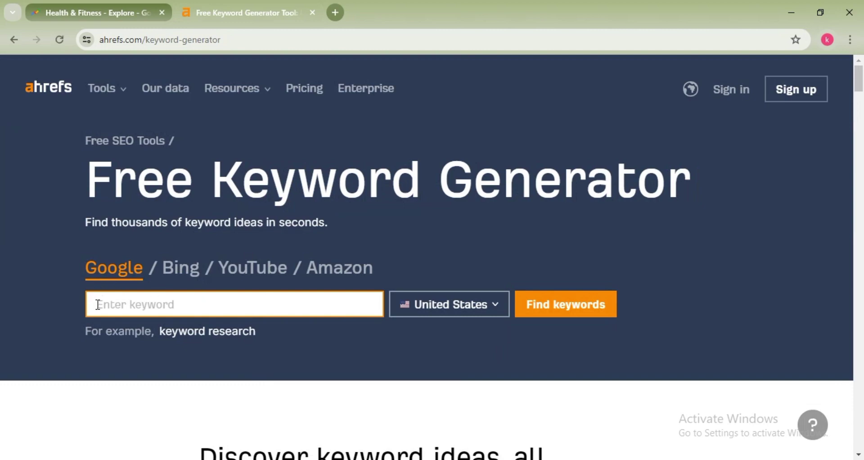
Step: Find Google keyword ideas for "Health & Fitness" in the United States and review their difficulty and search volume
{"action": "left_click", "coordinate": [120, 299]}
{"action": "type", "text": "Heal"}
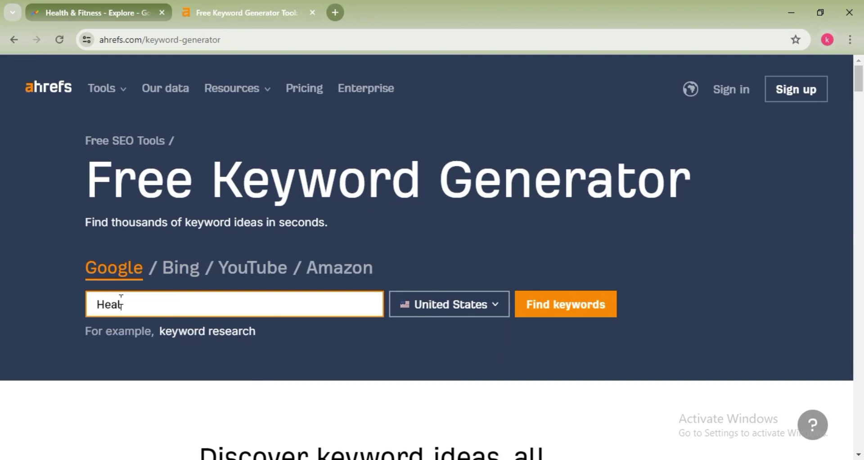
{"action": "type", "text": "th & Fitness"}
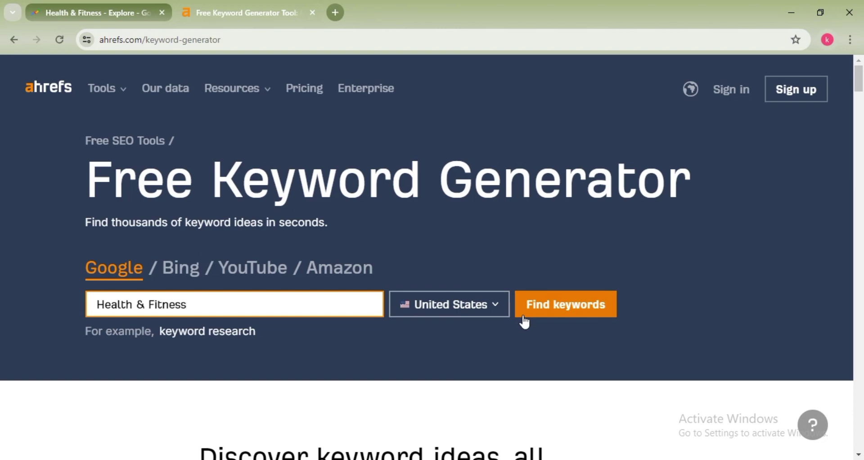
{"action": "left_click", "coordinate": [547, 310]}
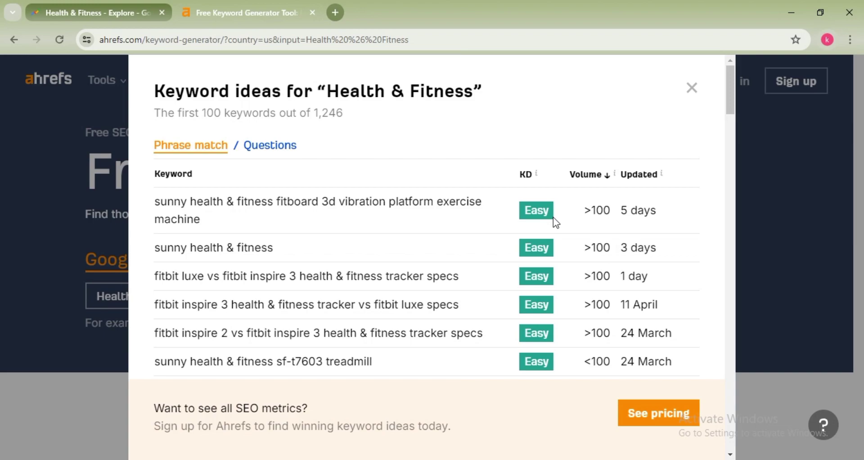
{"action": "scroll", "coordinate": [558, 328], "scroll_direction": "down", "scroll_amount": 2}
{"action": "scroll", "coordinate": [560, 327], "scroll_direction": "down", "scroll_amount": 8}
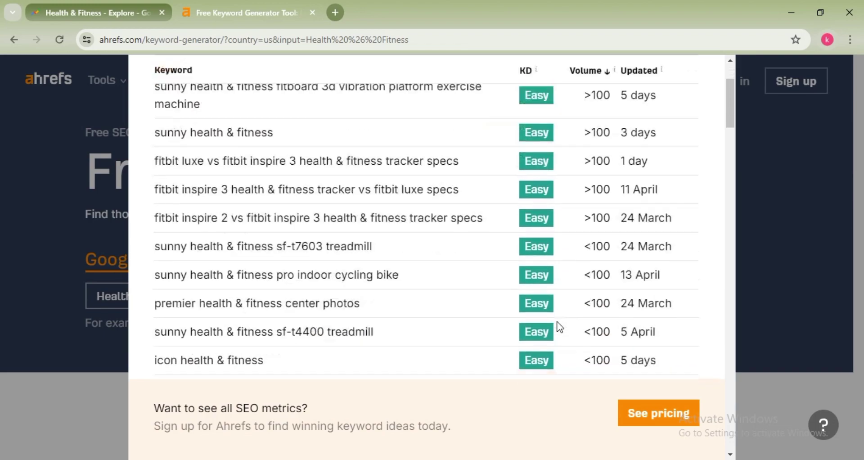
{"action": "scroll", "coordinate": [560, 327], "scroll_direction": "up", "scroll_amount": 10}
{"action": "mouse_move", "coordinate": [587, 93]}
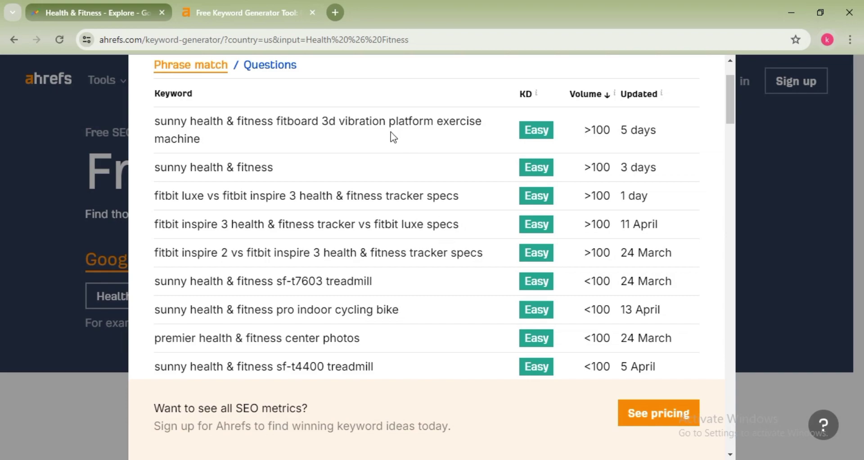
Step: In a new tab, search for "blogger" and open the Blogger.com site from the results
{"action": "left_click", "coordinate": [335, 13]}
{"action": "left_click", "coordinate": [349, 40]}
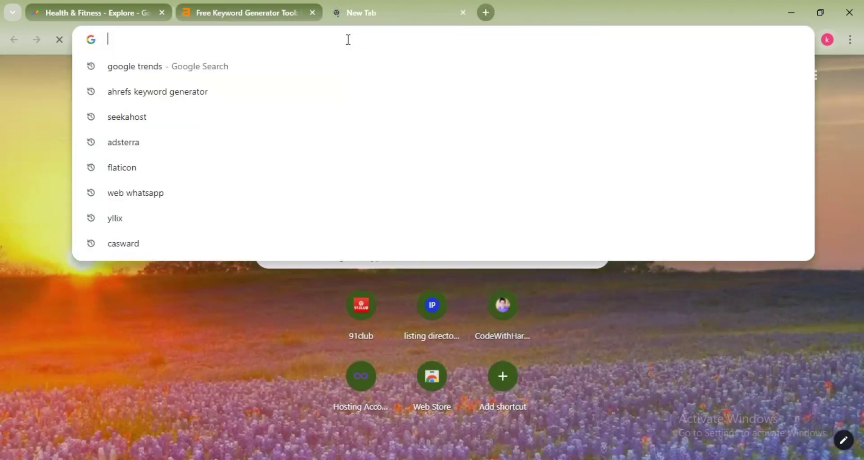
{"action": "type", "text": "blogger"}
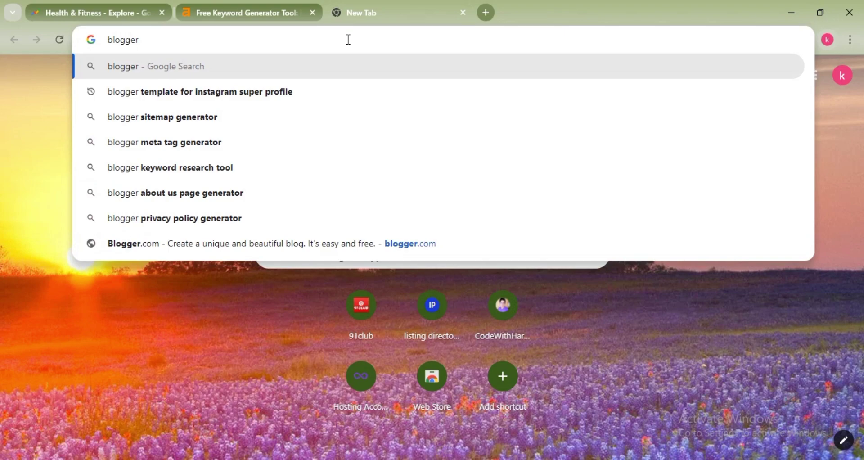
{"action": "key", "text": "Return"}
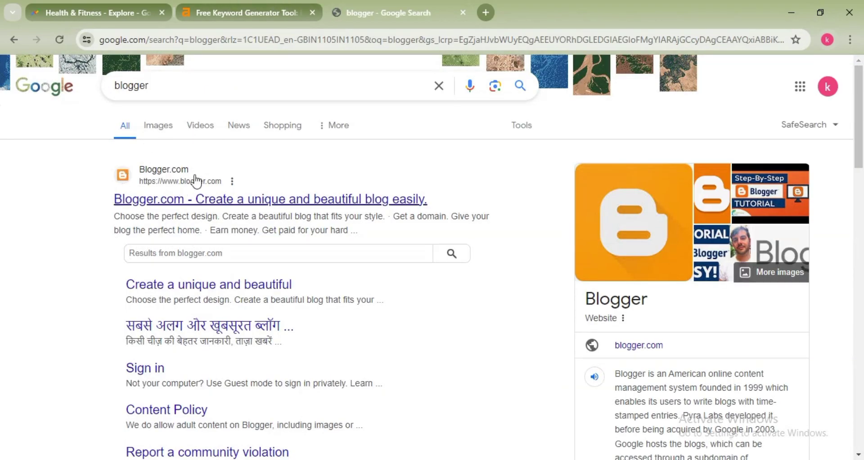
{"action": "left_click", "coordinate": [195, 203]}
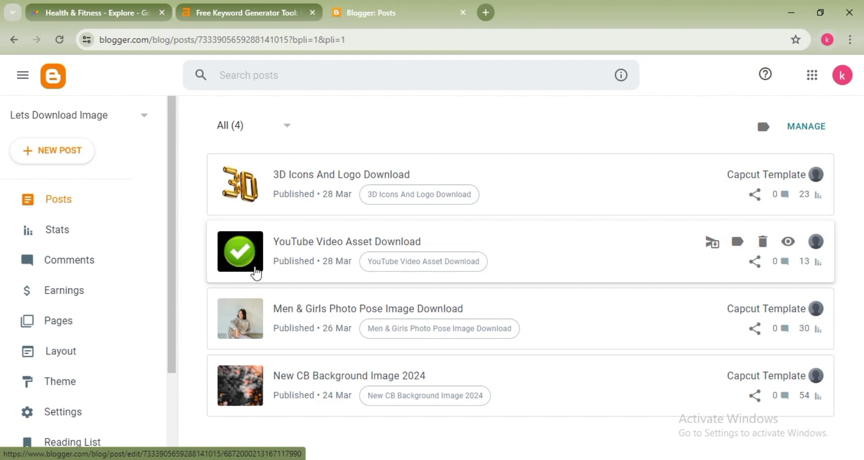
Step: Start a new blog with the title "Health & Fitness" and proceed to choosing its URL
{"action": "left_click", "coordinate": [145, 117]}
{"action": "scroll", "coordinate": [22, 329], "scroll_direction": "down", "scroll_amount": 3}
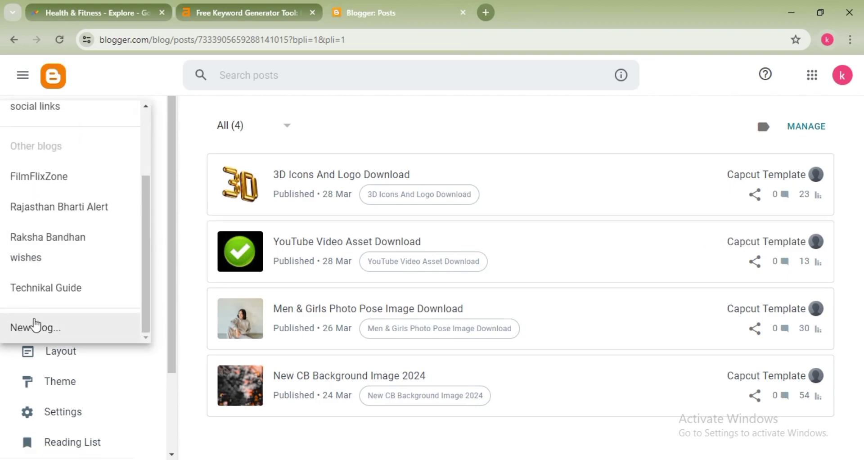
{"action": "left_click", "coordinate": [42, 332]}
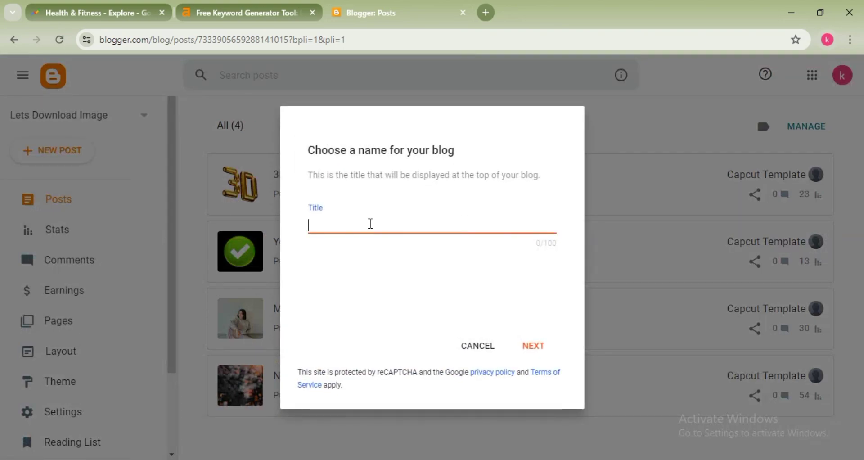
{"action": "type", "text": "Health & Fitness"}
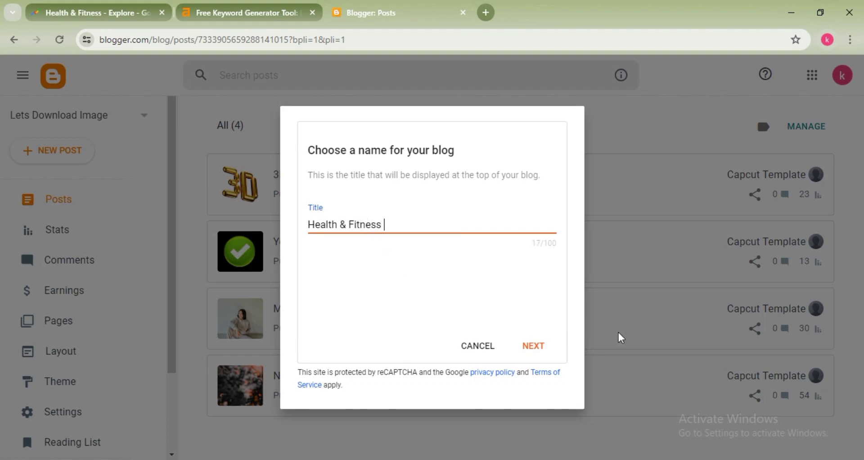
{"action": "left_click", "coordinate": [547, 352]}
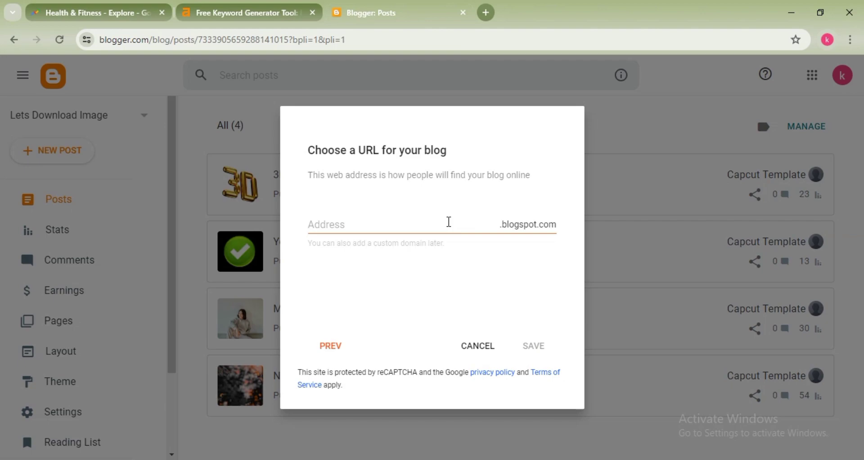
Step: Enter "health&fitnesstips" as the new blog's blogspot.com address
{"action": "left_click", "coordinate": [441, 228]}
{"action": "type", "text": "h"}
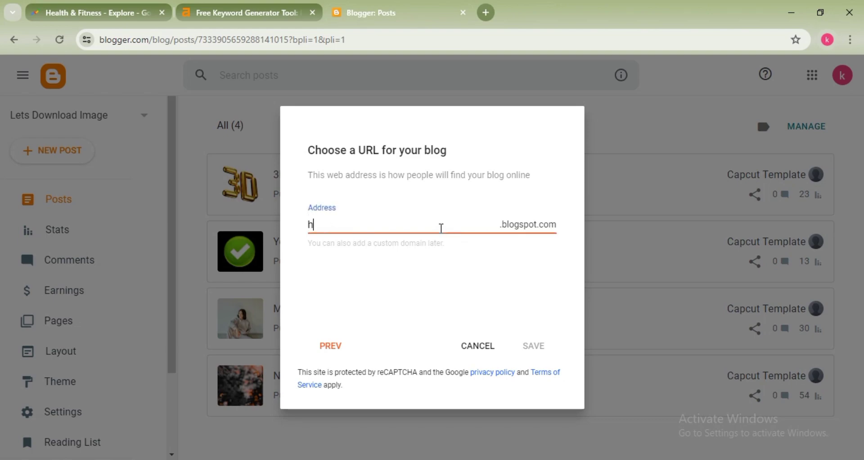
{"action": "type", "text": "ealth"}
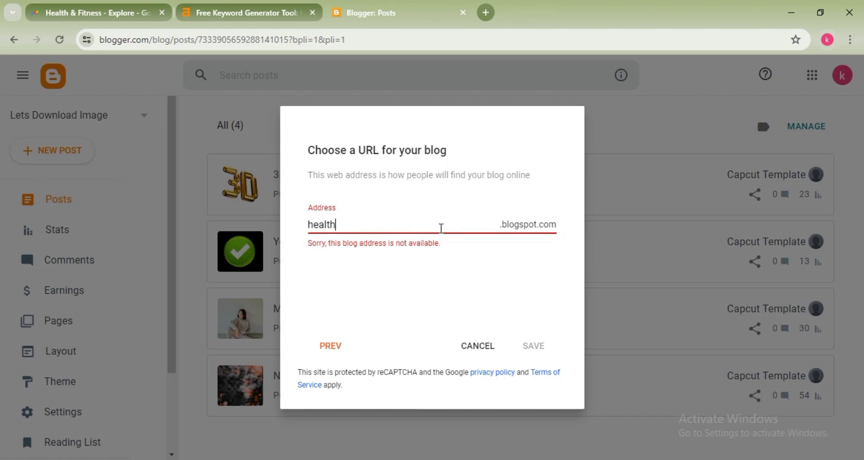
{"action": "type", "text": "&fitness"}
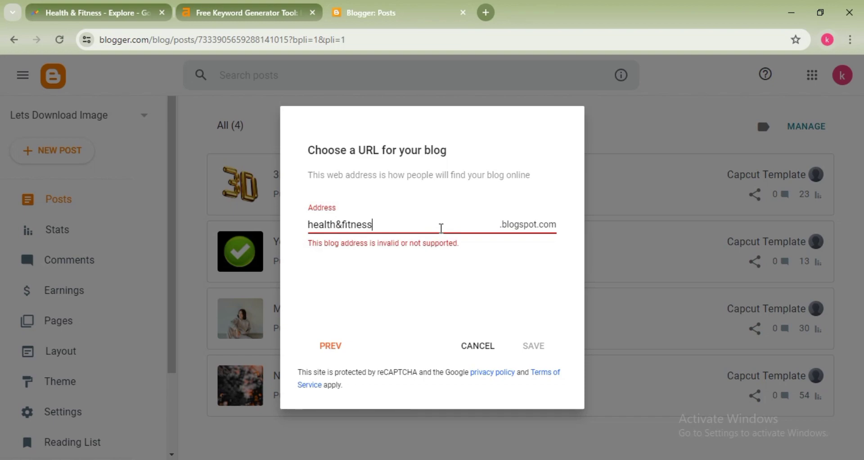
{"action": "left_click", "coordinate": [423, 231]}
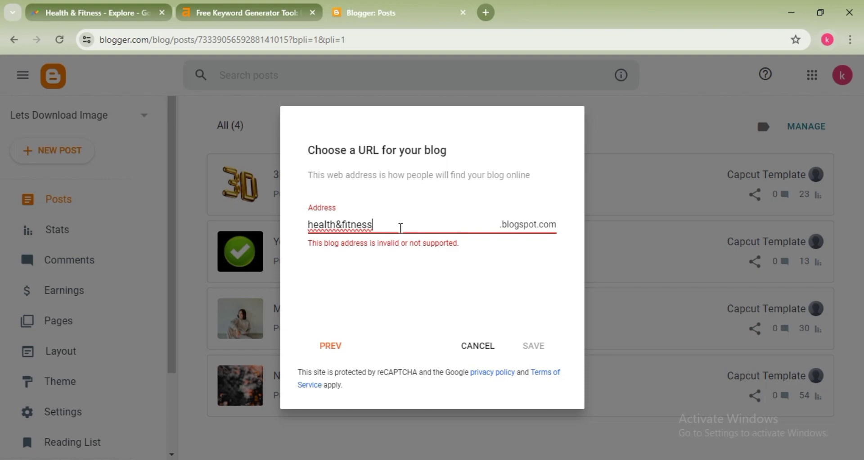
{"action": "type", "text": "tips"}
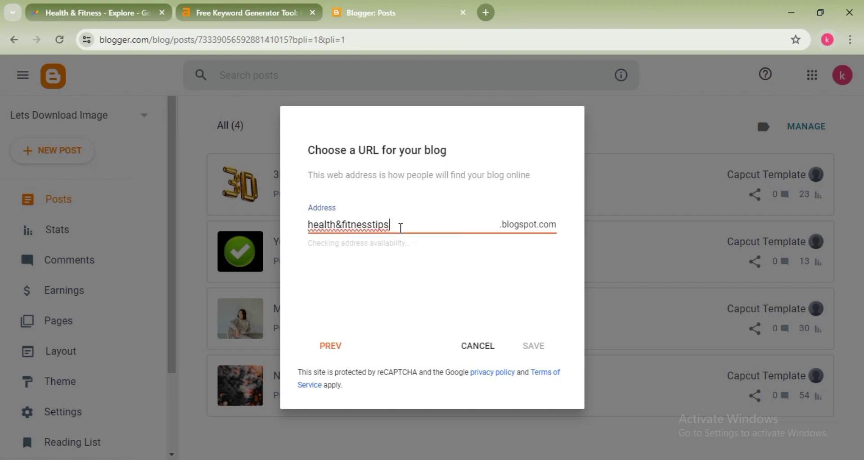
{"action": "type", "text": "3989"}
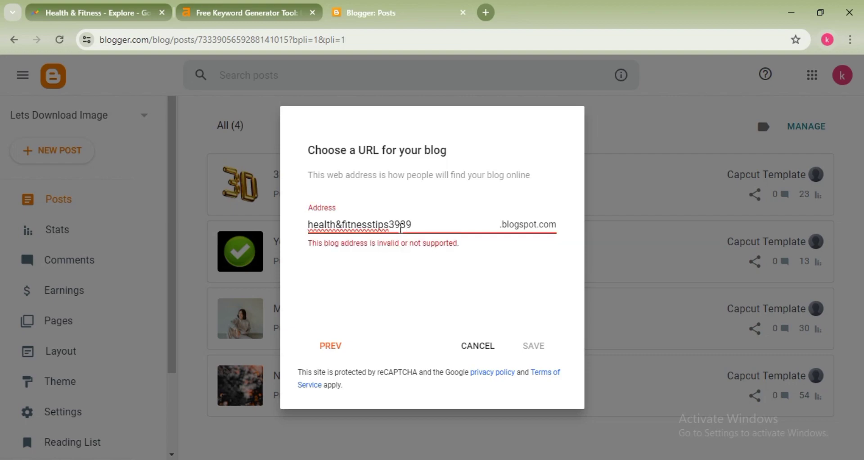
{"action": "key", "text": "BackSpace"}
{"action": "key", "text": "BackSpace"}
{"action": "key", "text": "BackSpace"}
{"action": "key", "text": "BackSpace"}
Step: Change the blog address to "healthandfitnesstipsforfree" and save it to create the blog
{"action": "type", "text": "forfreee"}
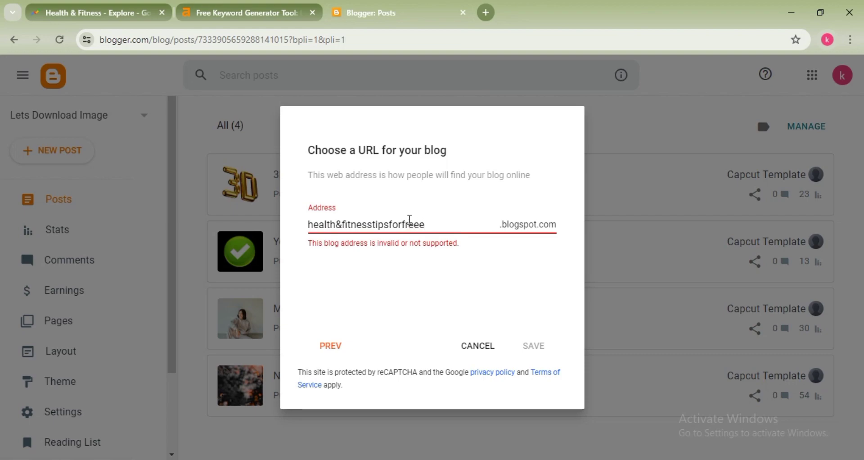
{"action": "key", "text": "BackSpace"}
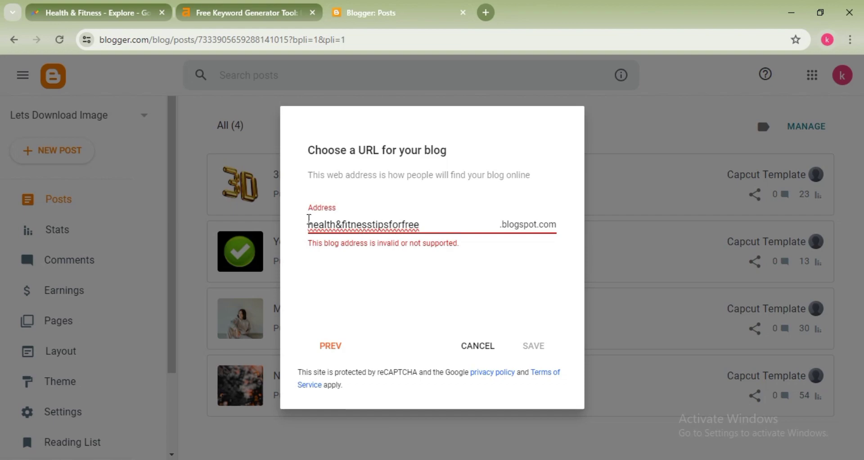
{"action": "left_click", "coordinate": [344, 224]}
{"action": "key", "text": "BackSpace"}
{"action": "type", "text": "and"}
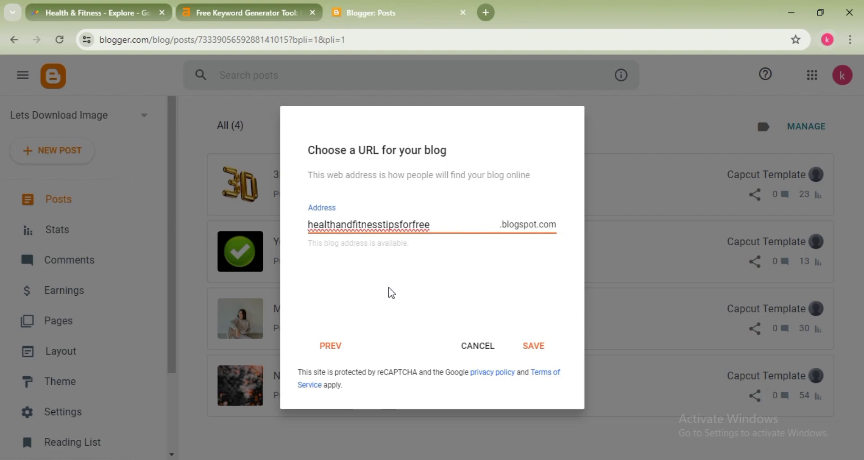
{"action": "left_click", "coordinate": [360, 248]}
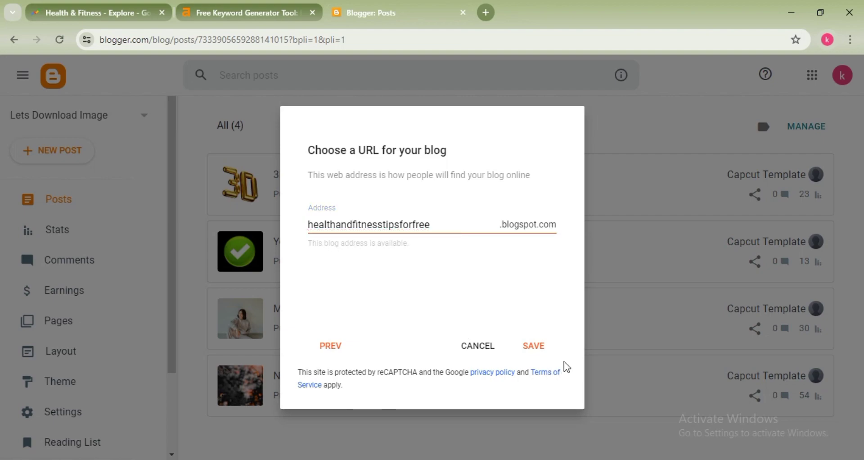
{"action": "left_click", "coordinate": [531, 345]}
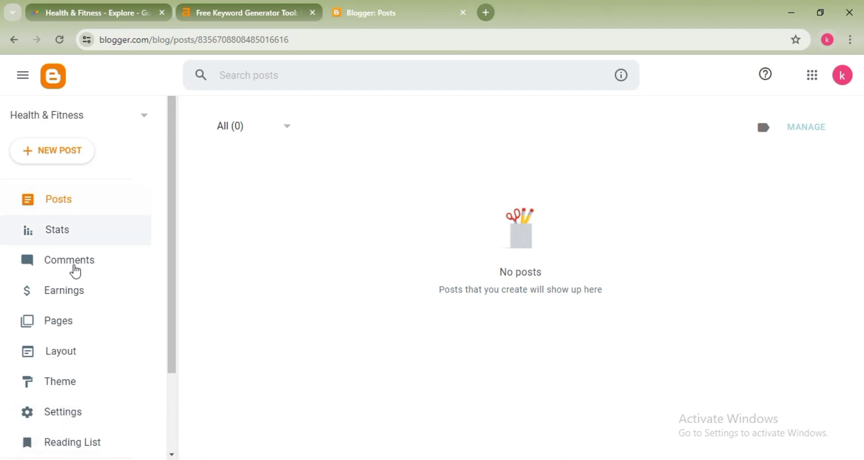
Step: View the live page of the new Health & Fitness blog
{"action": "scroll", "coordinate": [89, 324], "scroll_direction": "down", "scroll_amount": 4}
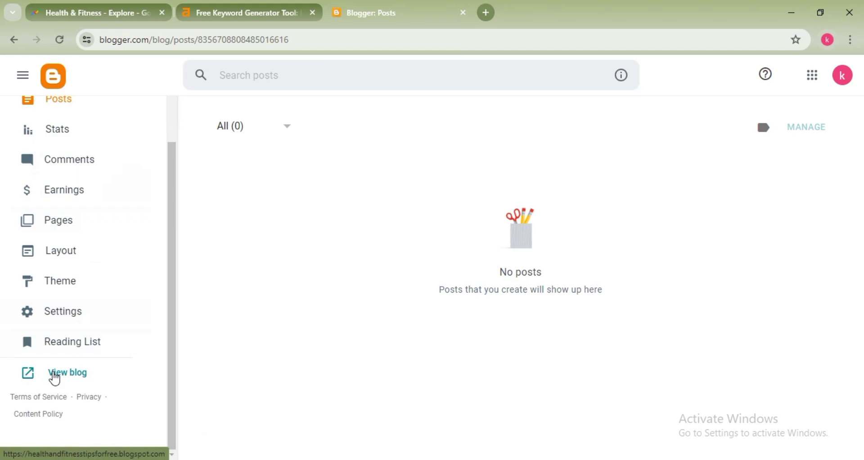
{"action": "left_click", "coordinate": [55, 374]}
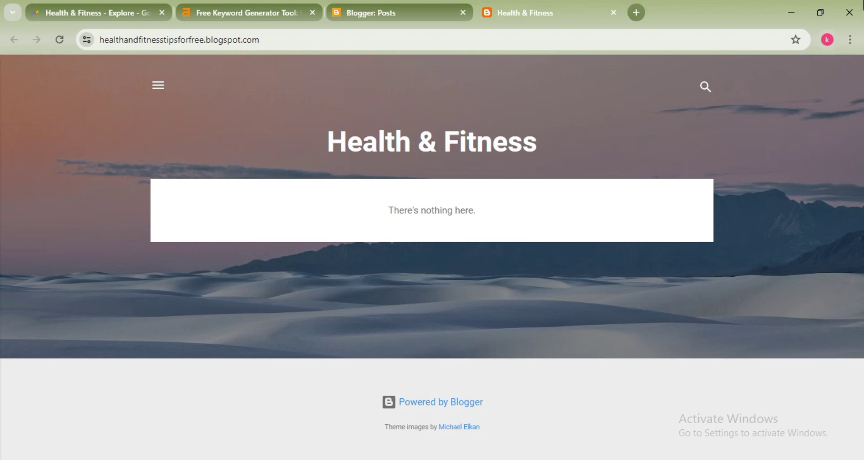
Step: In a new tab, search for "news blogger template" and open the Gooyaabi Templates result "News Blogger Templates 2024 Free Download"
{"action": "left_click", "coordinate": [637, 13]}
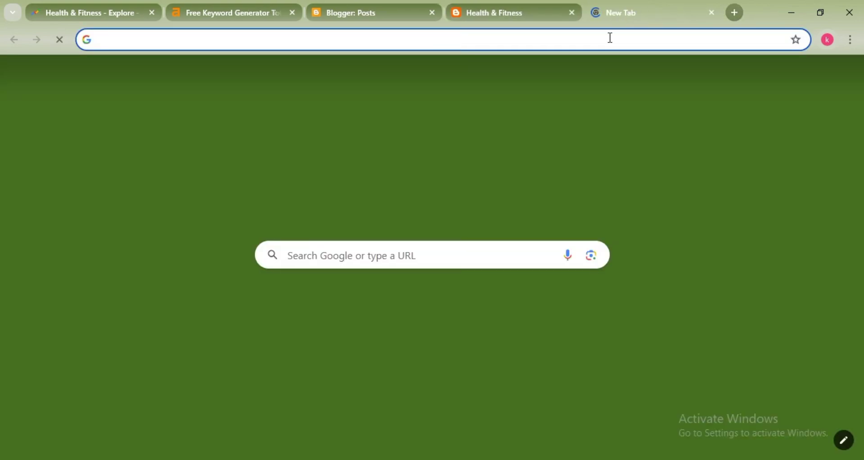
{"action": "left_click", "coordinate": [610, 40]}
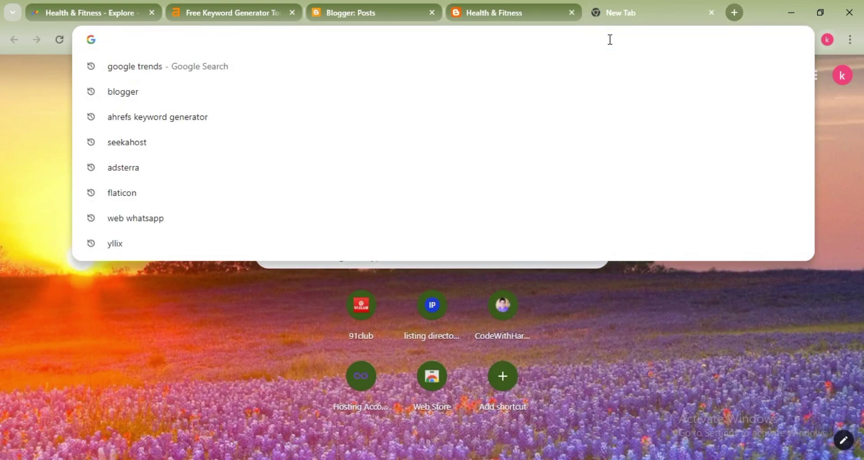
{"action": "type", "text": "news"}
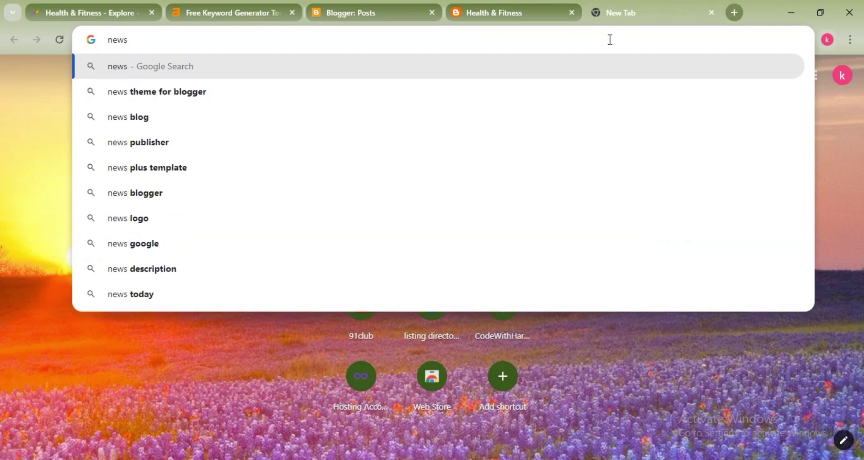
{"action": "type", "text": " b"}
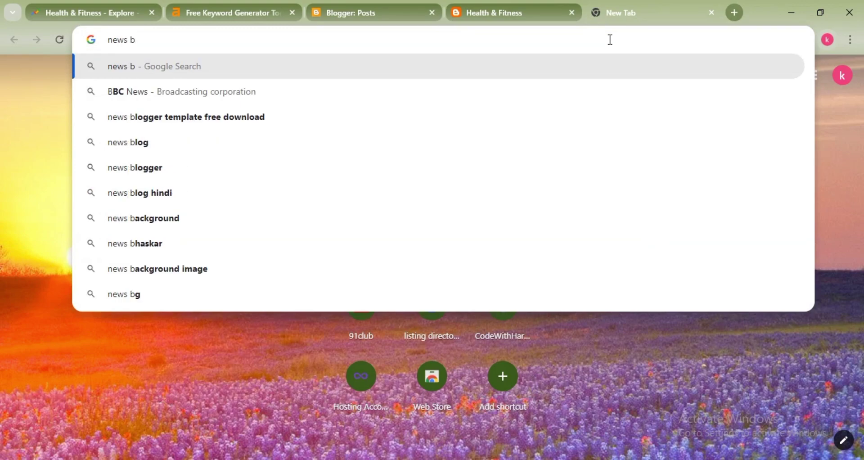
{"action": "type", "text": "logger "}
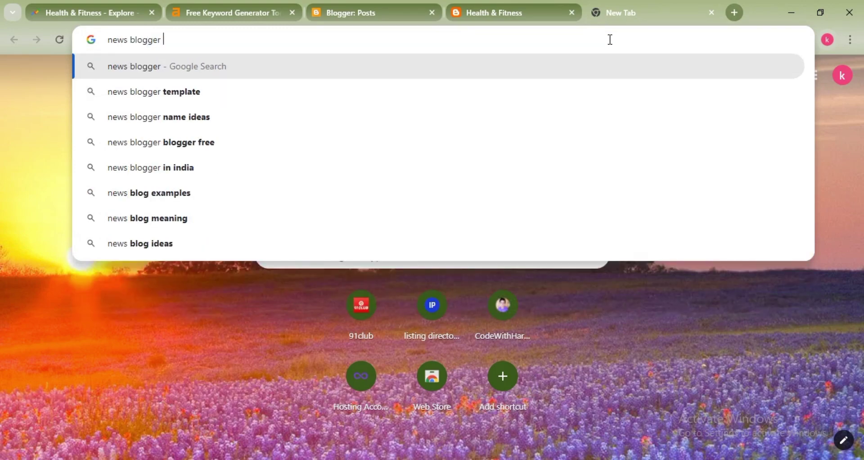
{"action": "type", "text": "template"}
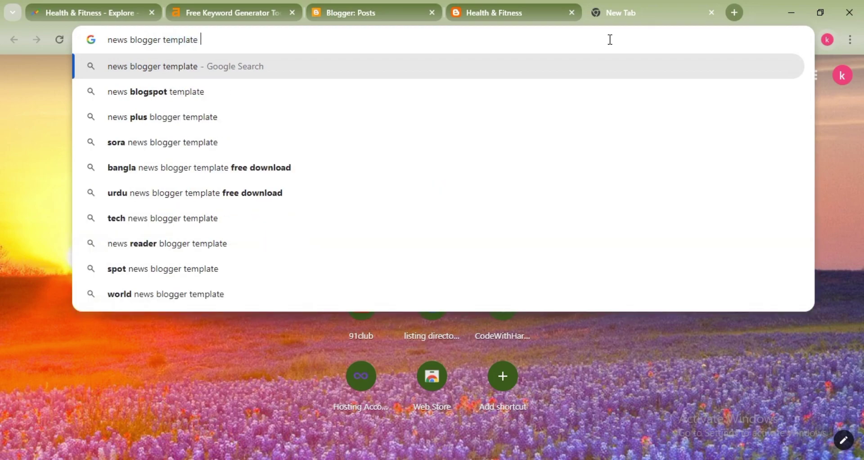
{"action": "key", "text": "Return"}
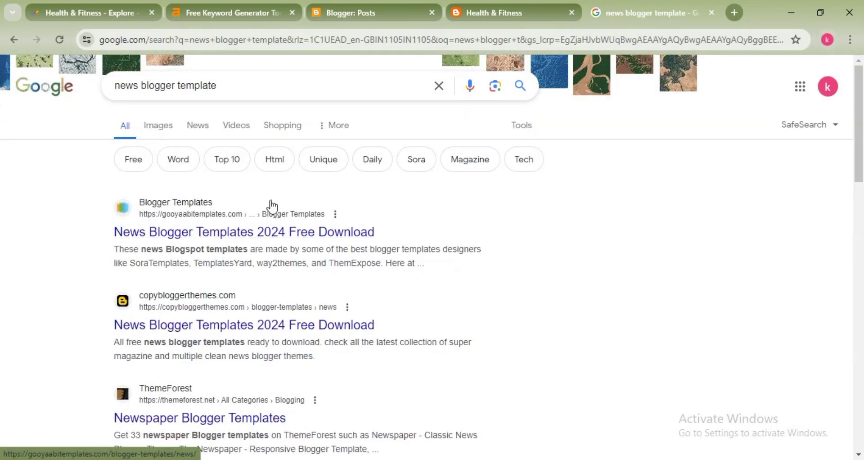
{"action": "left_click", "coordinate": [309, 232]}
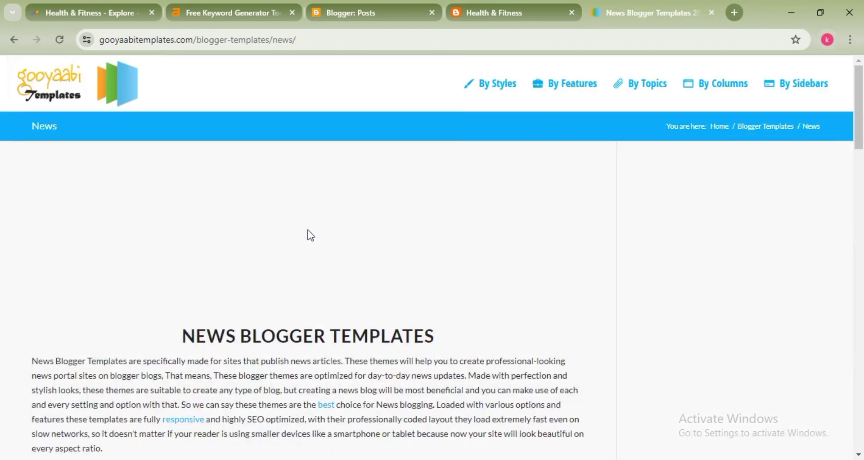
Step: Browse the news template gallery and open the Krio template's page, dismissing the ad that covers it
{"action": "scroll", "coordinate": [409, 272], "scroll_direction": "down", "scroll_amount": 10}
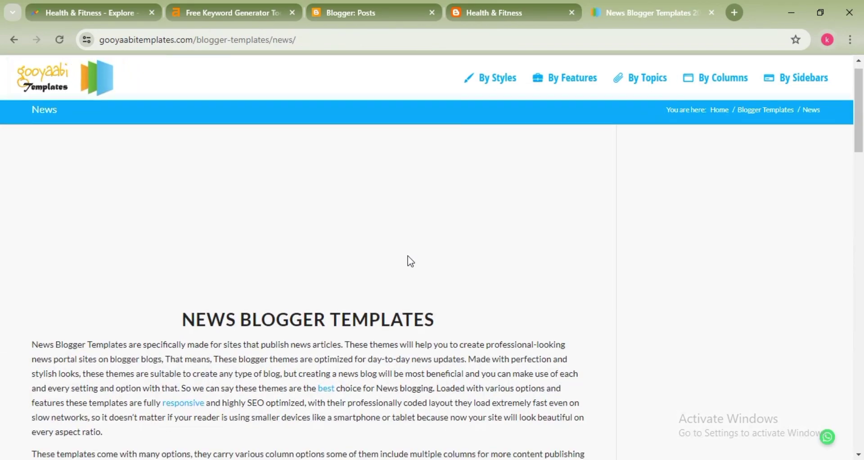
{"action": "scroll", "coordinate": [408, 257], "scroll_direction": "down", "scroll_amount": 1}
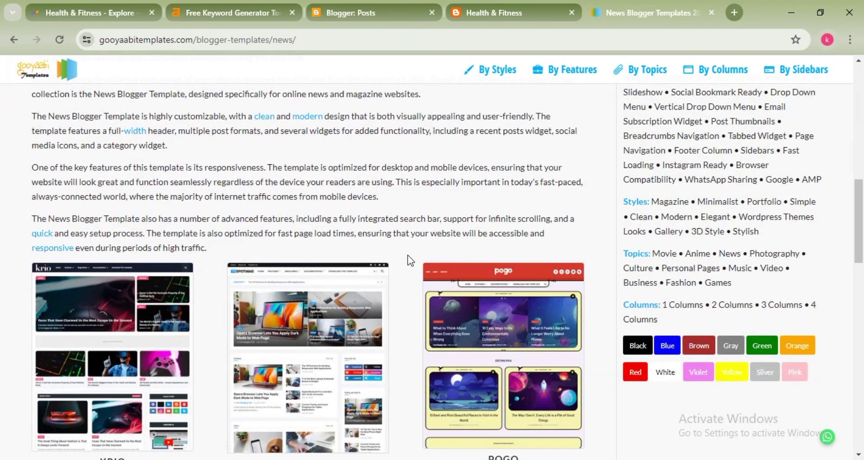
{"action": "scroll", "coordinate": [408, 256], "scroll_direction": "down", "scroll_amount": 5}
{"action": "scroll", "coordinate": [408, 256], "scroll_direction": "down", "scroll_amount": 3}
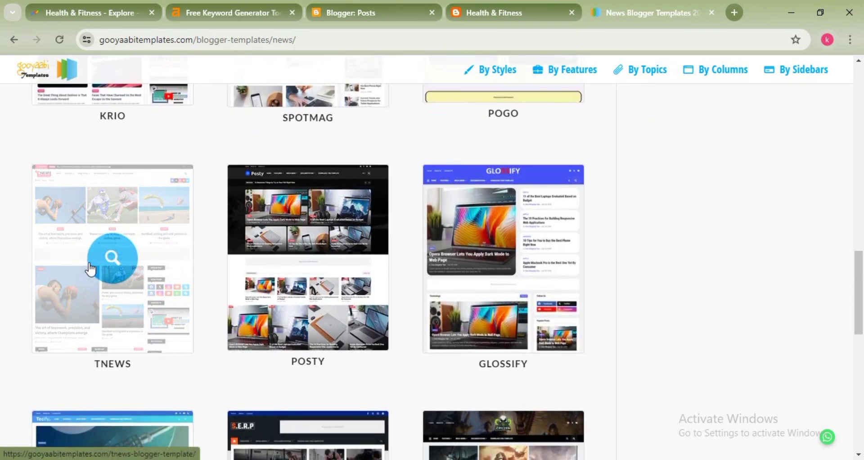
{"action": "scroll", "coordinate": [187, 290], "scroll_direction": "up", "scroll_amount": 7}
{"action": "scroll", "coordinate": [187, 290], "scroll_direction": "down", "scroll_amount": 2}
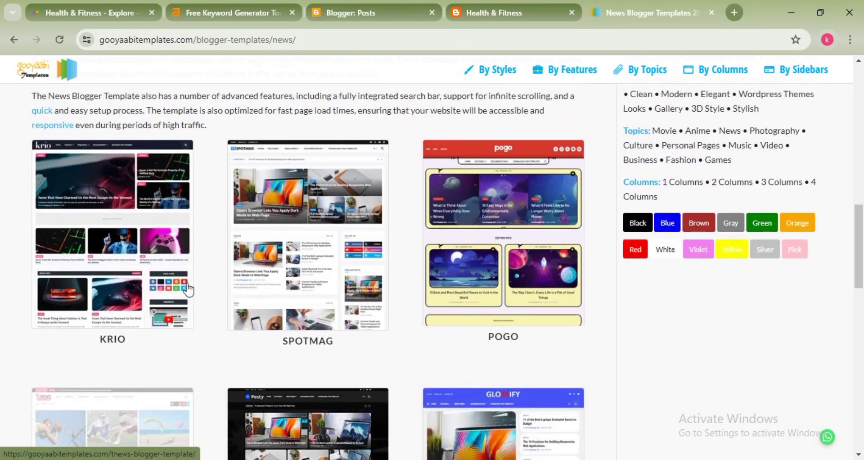
{"action": "left_click", "coordinate": [130, 247]}
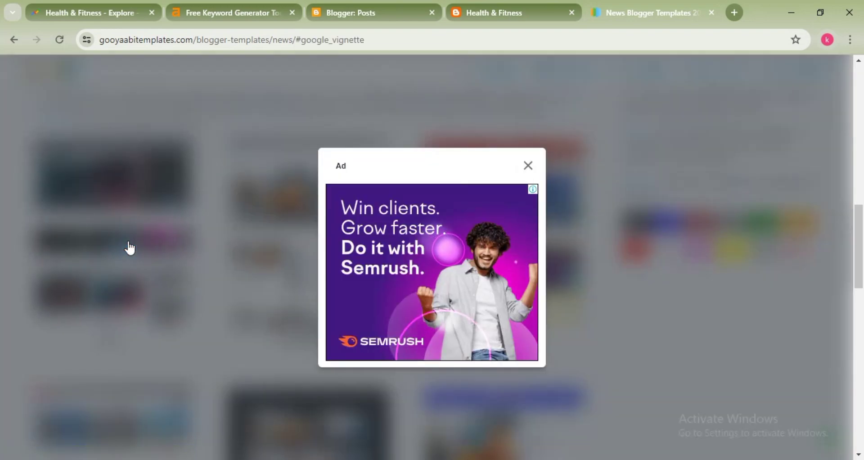
{"action": "left_click", "coordinate": [530, 166]}
Step: Download the free version of the Krio Blogger template
{"action": "scroll", "coordinate": [434, 301], "scroll_direction": "down", "scroll_amount": 5}
{"action": "scroll", "coordinate": [435, 306], "scroll_direction": "down", "scroll_amount": 1}
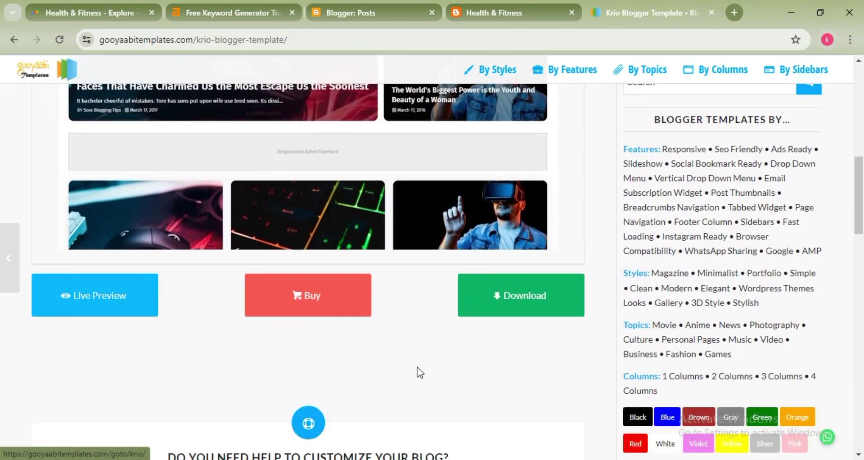
{"action": "left_click", "coordinate": [539, 306]}
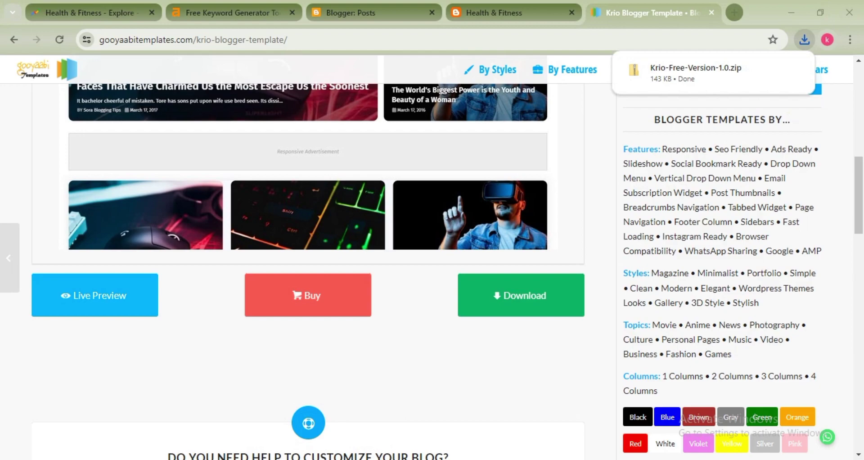
Step: In File Explorer, extract the Krio-Free-Version-1.0 archive within the Downloads folder and open the extracted folder
{"action": "key", "text": "super+e"}
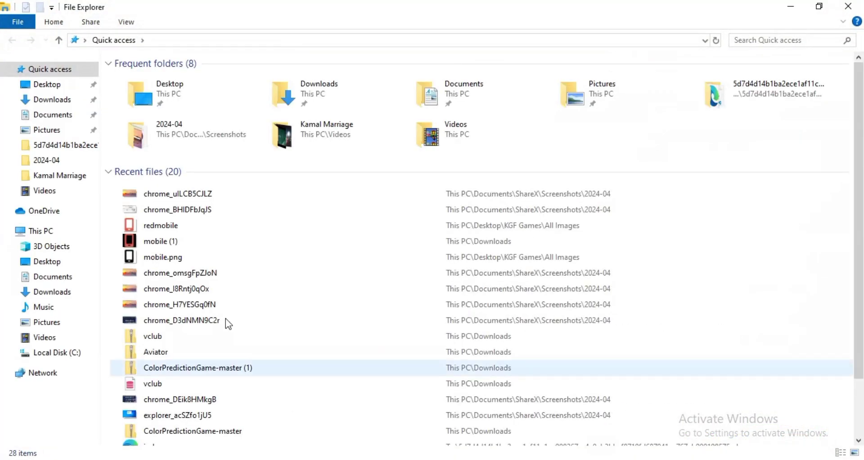
{"action": "left_click", "coordinate": [77, 101]}
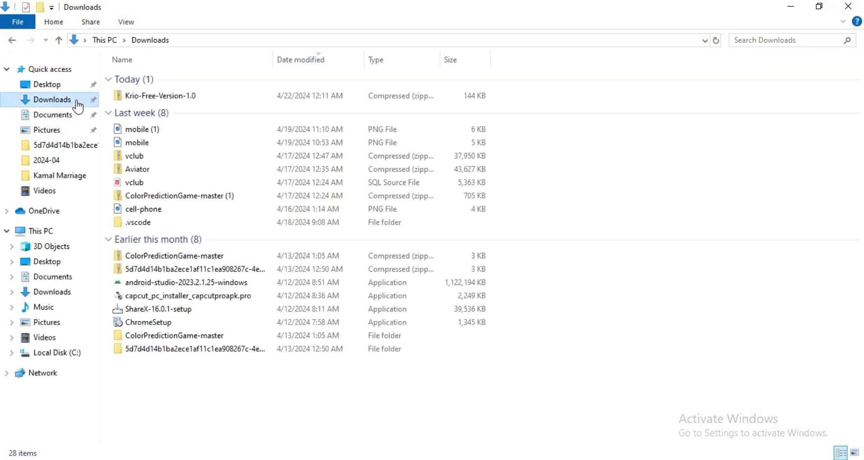
{"action": "left_click", "coordinate": [129, 98]}
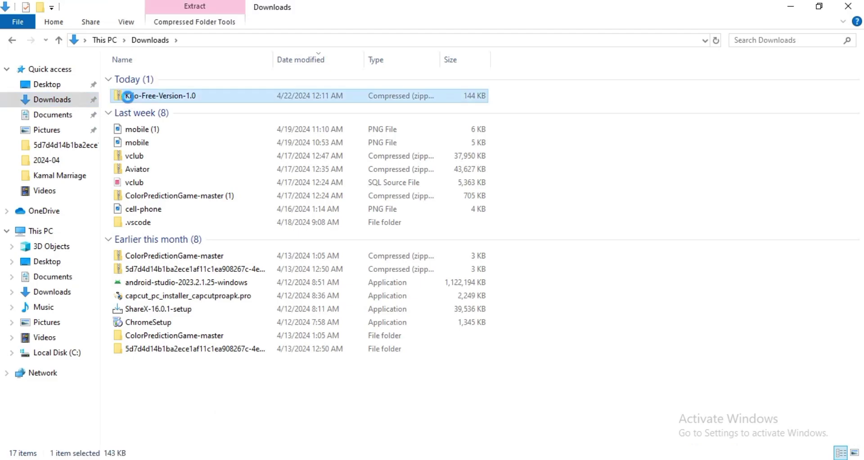
{"action": "right_click", "coordinate": [129, 97]}
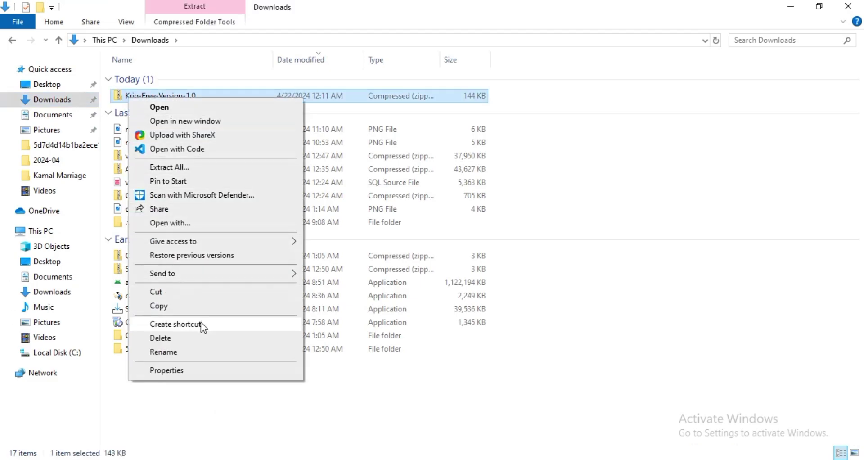
{"action": "left_click", "coordinate": [201, 168]}
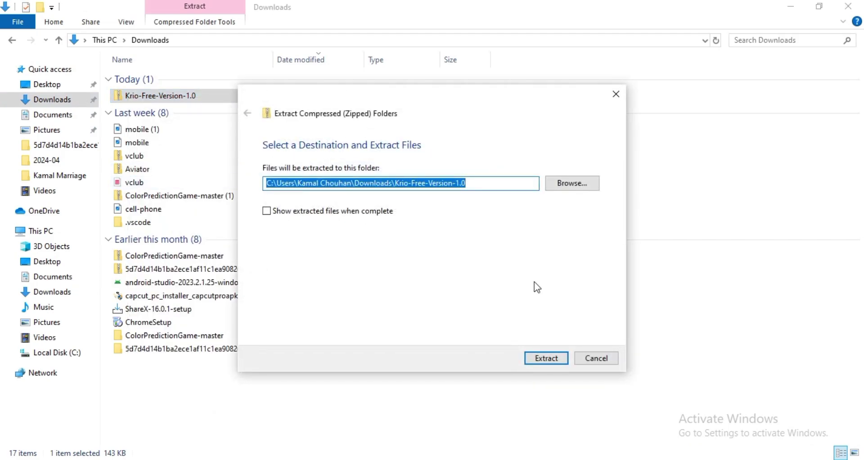
{"action": "left_click", "coordinate": [539, 360]}
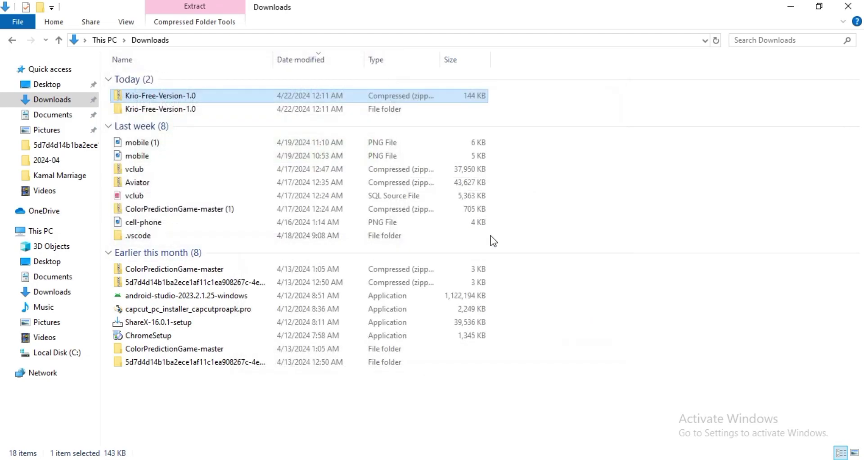
{"action": "double_click", "coordinate": [351, 112]}
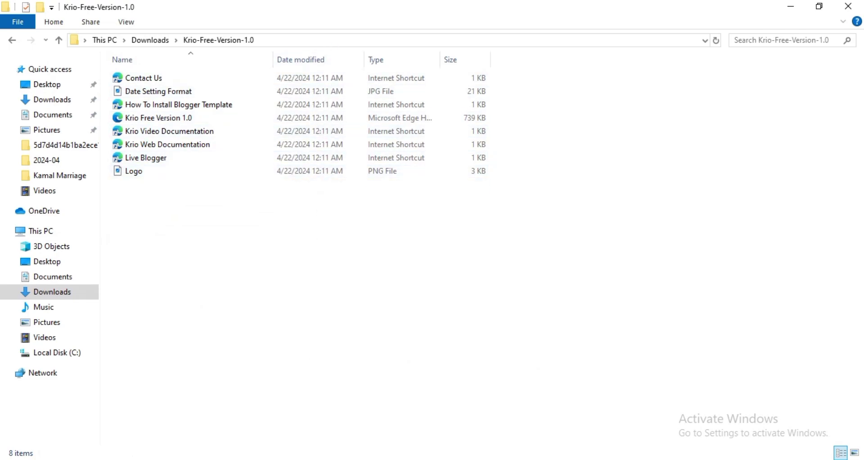
Step: Switch to Blogger and restore the blog's theme from the Krio Free Version 1.0 file in the extracted Krio-Free-Version-1.0 folder
{"action": "key", "text": "alt+Tab"}
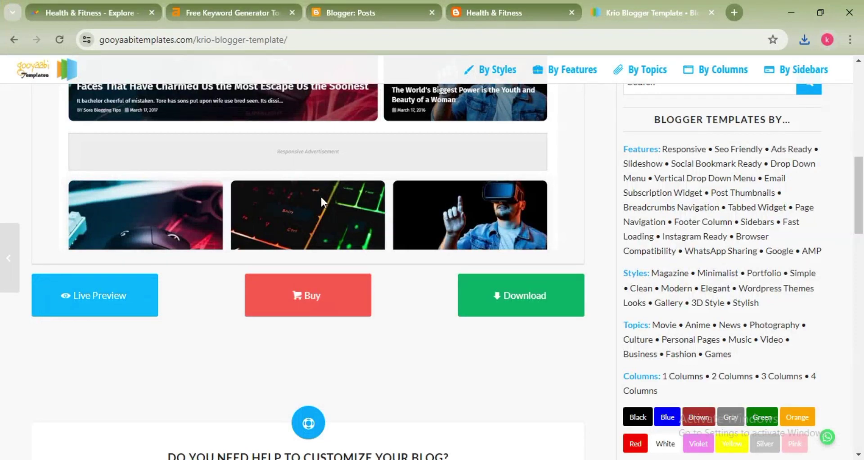
{"action": "left_click", "coordinate": [390, 15]}
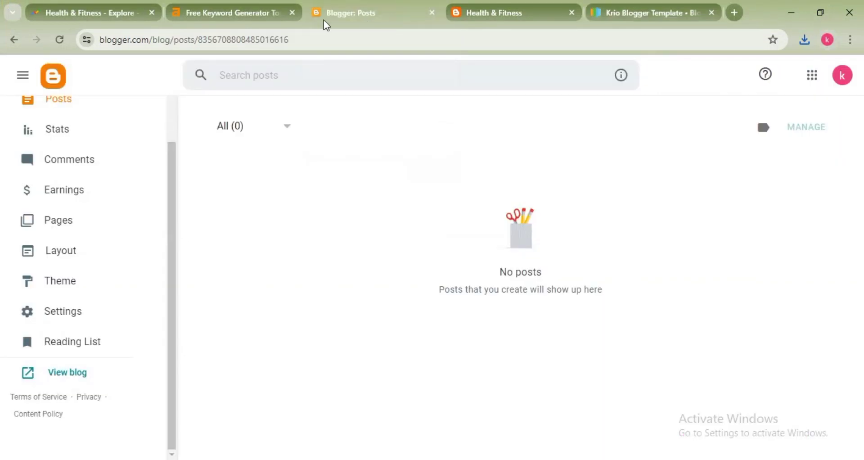
{"action": "left_click", "coordinate": [71, 282]}
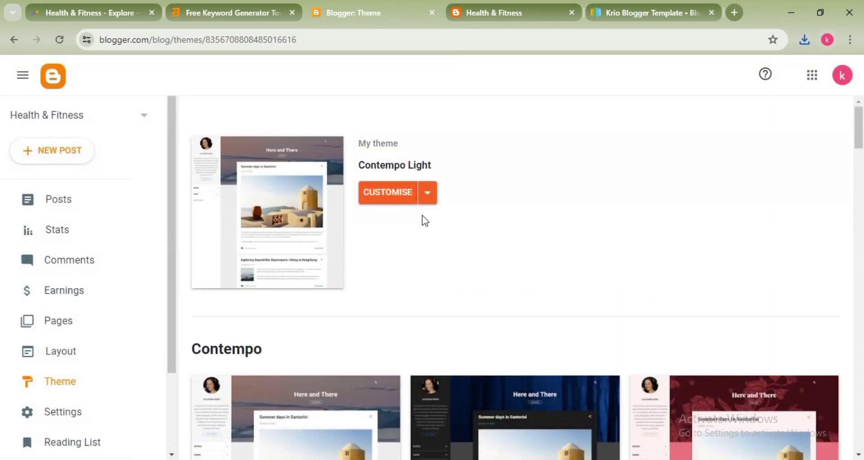
{"action": "left_click", "coordinate": [428, 193]}
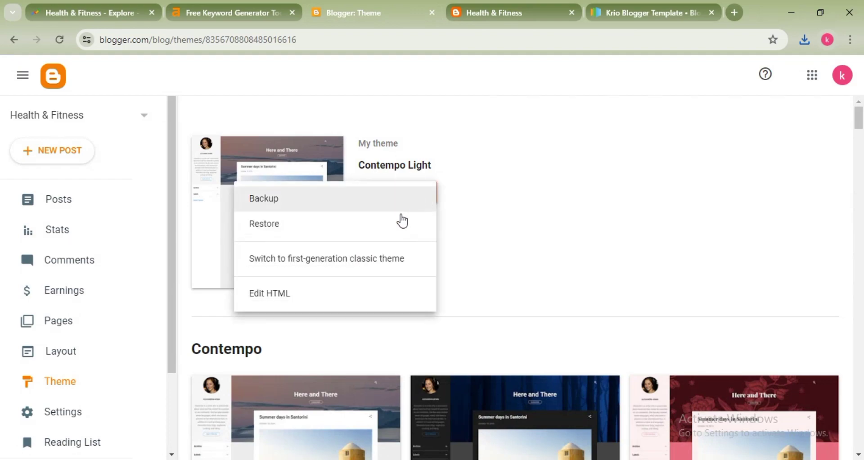
{"action": "left_click", "coordinate": [385, 232]}
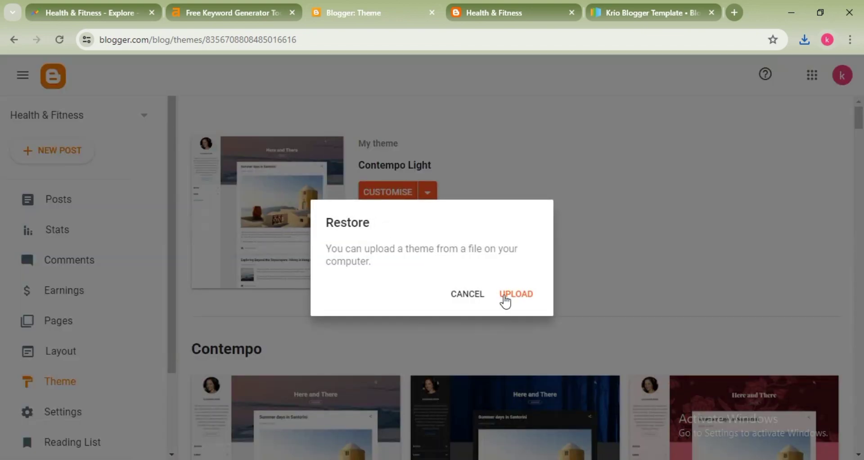
{"action": "left_click", "coordinate": [510, 295]}
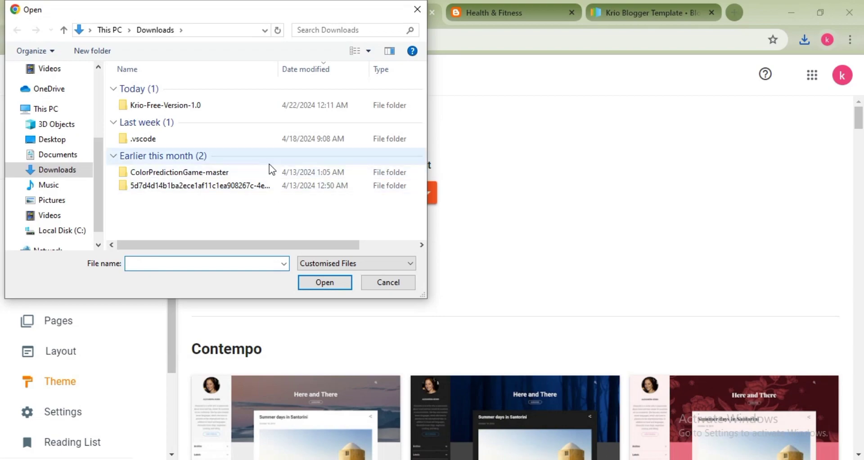
{"action": "double_click", "coordinate": [252, 110]}
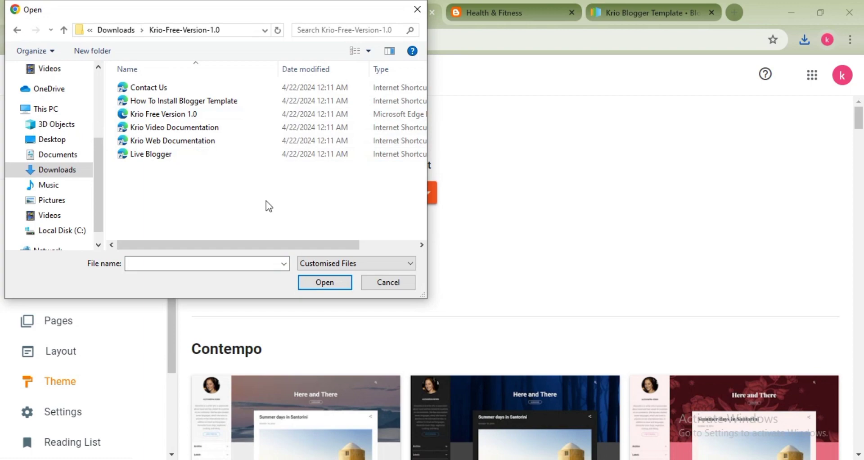
{"action": "left_click_drag", "start_coordinate": [273, 241], "coordinate": [371, 244]}
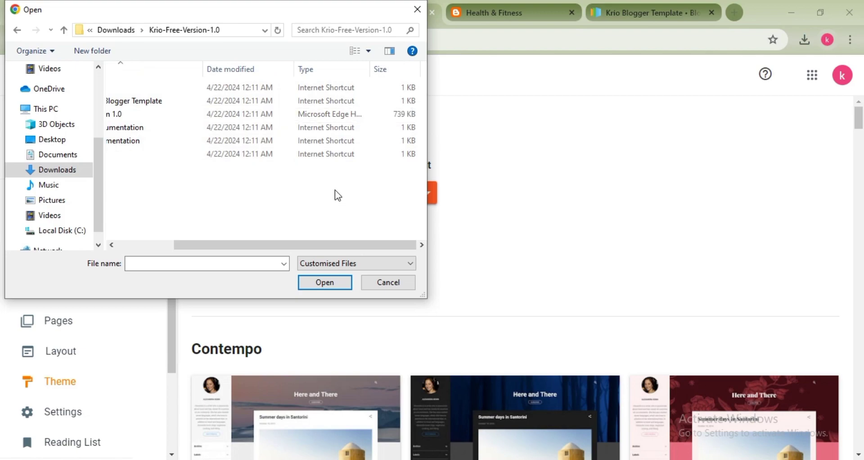
{"action": "left_click", "coordinate": [305, 114]}
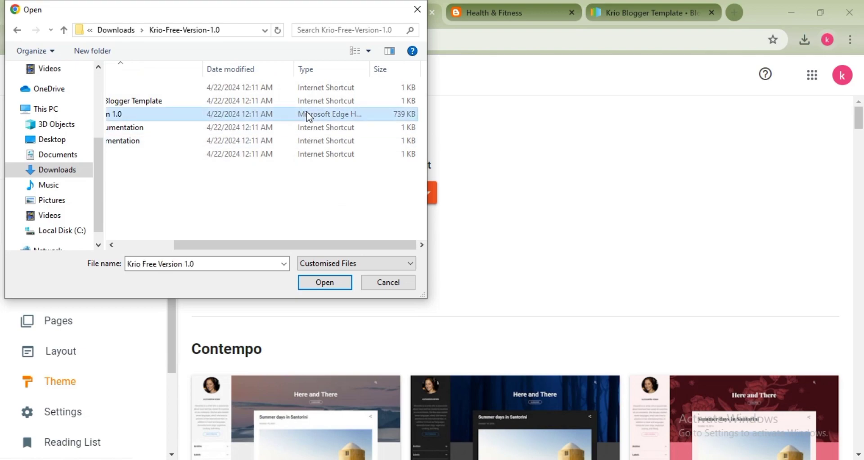
{"action": "left_click", "coordinate": [330, 288]}
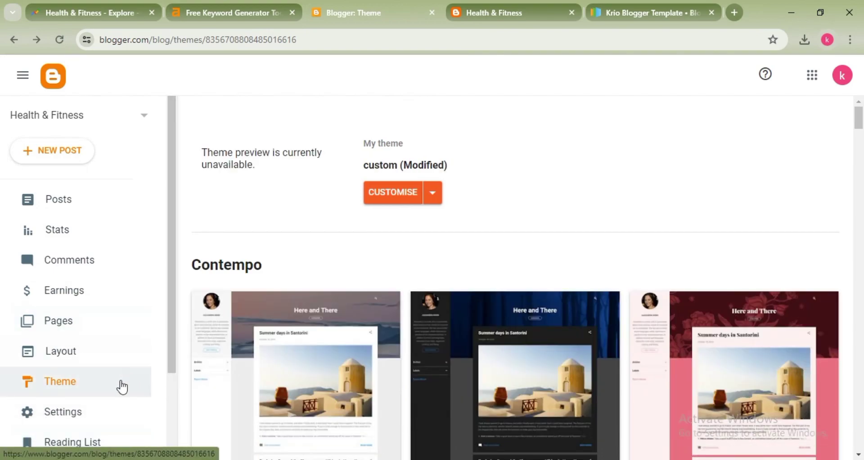
Step: Reload the published Health & Fitness blog and look over its home page from header to footer
{"action": "scroll", "coordinate": [87, 343], "scroll_direction": "down", "scroll_amount": 2}
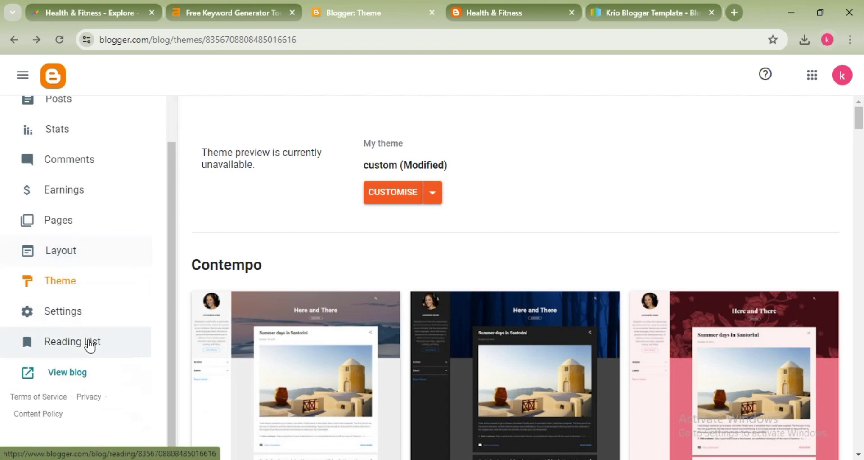
{"action": "left_click", "coordinate": [489, 7]}
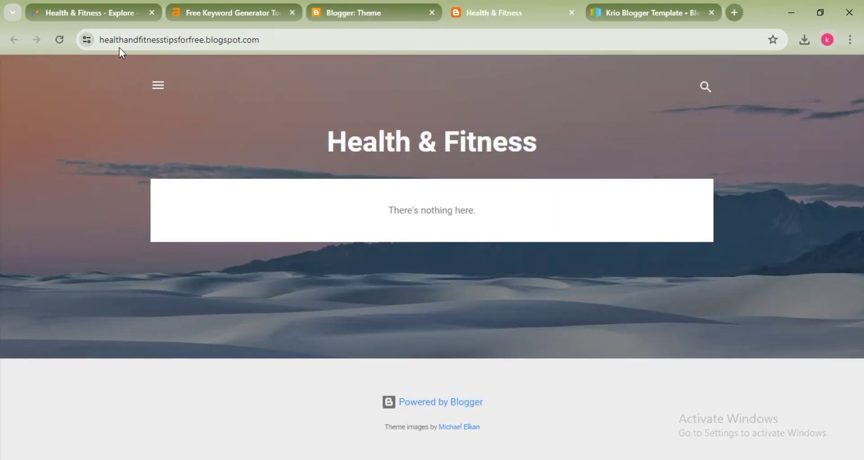
{"action": "left_click", "coordinate": [63, 39]}
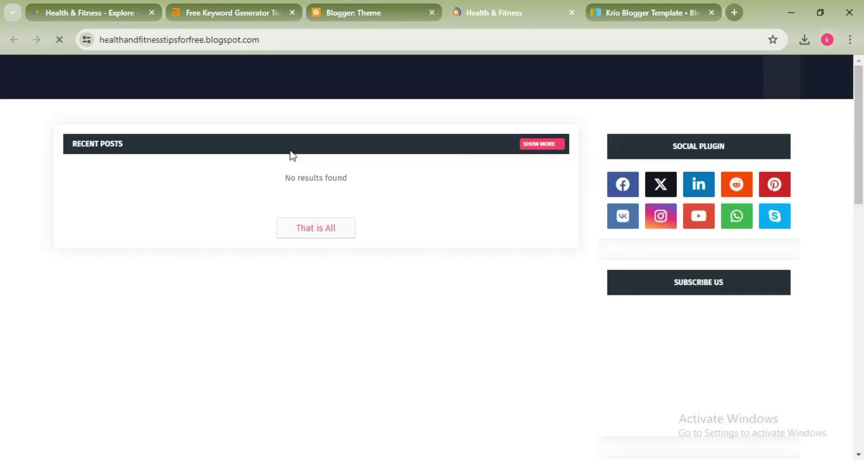
{"action": "scroll", "coordinate": [392, 209], "scroll_direction": "down", "scroll_amount": 2}
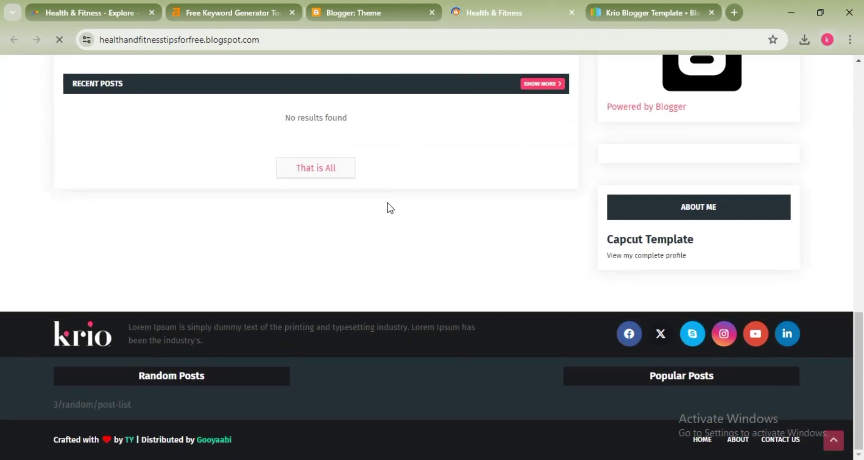
{"action": "scroll", "coordinate": [387, 203], "scroll_direction": "up", "scroll_amount": 12}
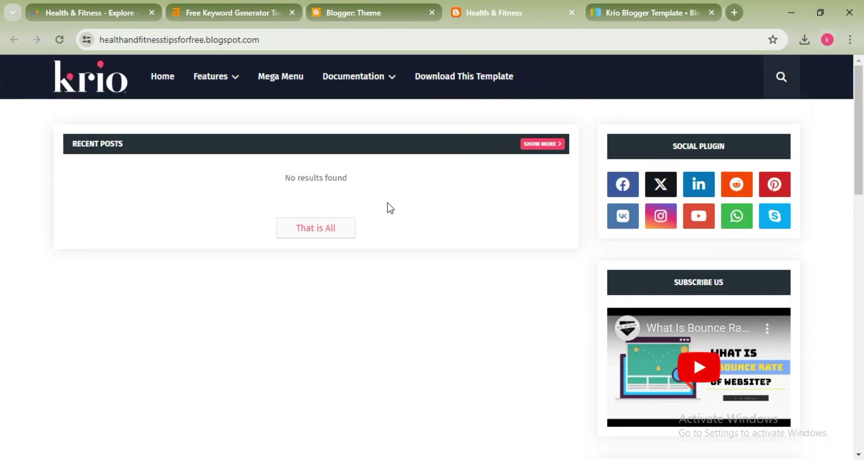
Step: In the blog's settings, correct the title to "Health & Fitness" and save it
{"action": "mouse_move", "coordinate": [403, 84]}
{"action": "left_click", "coordinate": [380, 6]}
{"action": "scroll", "coordinate": [102, 171], "scroll_direction": "up", "scroll_amount": 2}
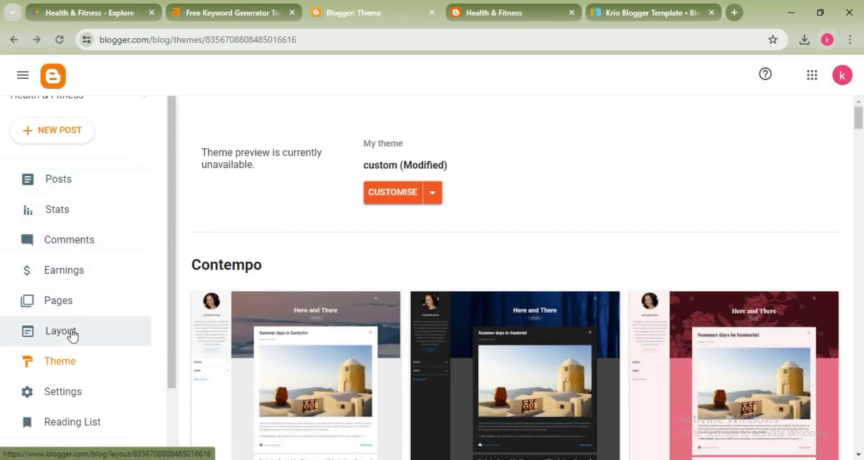
{"action": "scroll", "coordinate": [72, 335], "scroll_direction": "down", "scroll_amount": 2}
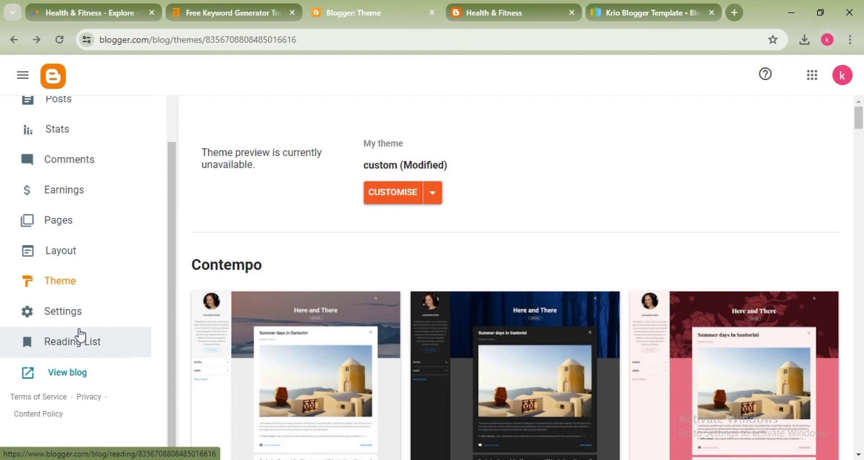
{"action": "left_click", "coordinate": [98, 301]}
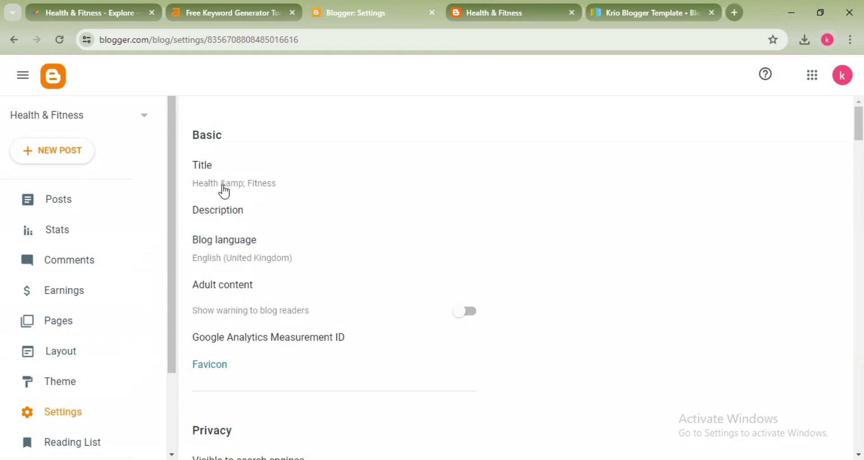
{"action": "left_click", "coordinate": [225, 190]}
{"action": "left_click", "coordinate": [385, 223]}
{"action": "key", "text": "BackSpace"}
{"action": "key", "text": "BackSpace"}
{"action": "key", "text": "BackSpace"}
{"action": "key", "text": "BackSpace"}
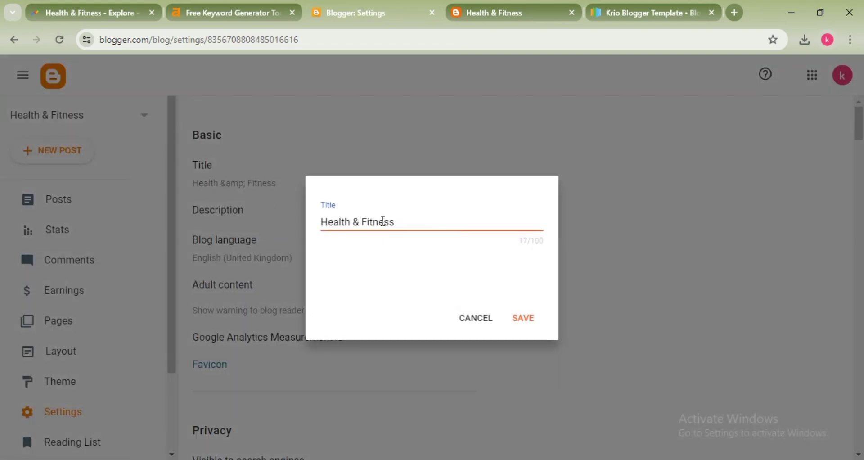
{"action": "left_click", "coordinate": [527, 319]}
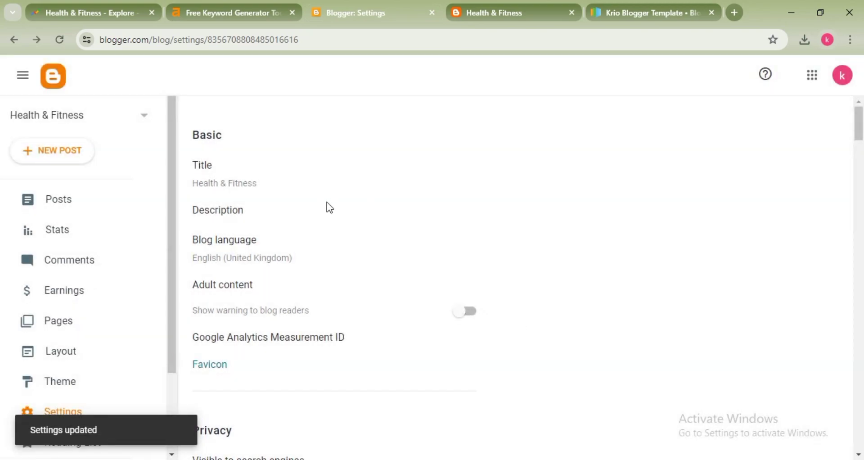
{"action": "left_click", "coordinate": [230, 211]}
{"action": "left_click", "coordinate": [347, 248]}
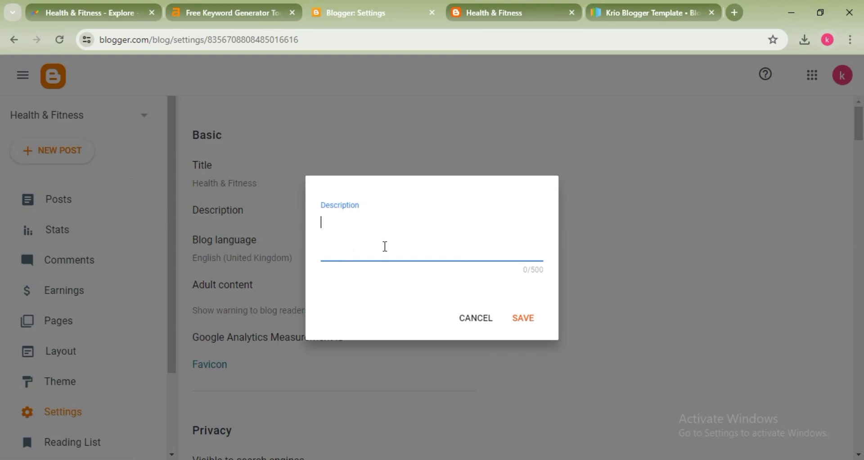
{"action": "left_click", "coordinate": [477, 320]}
Step: Review the blog's language, adult content, Google Analytics, favicon and search engine visibility settings
{"action": "scroll", "coordinate": [307, 183], "scroll_direction": "down", "scroll_amount": 3}
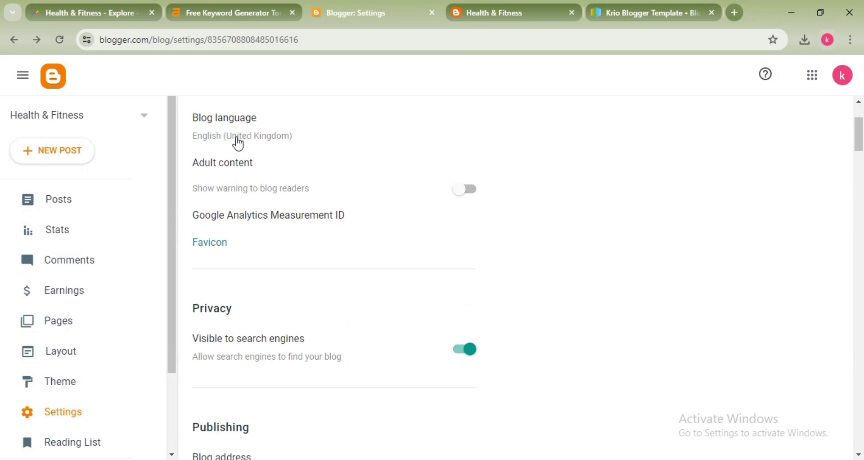
{"action": "scroll", "coordinate": [238, 142], "scroll_direction": "up", "scroll_amount": 1}
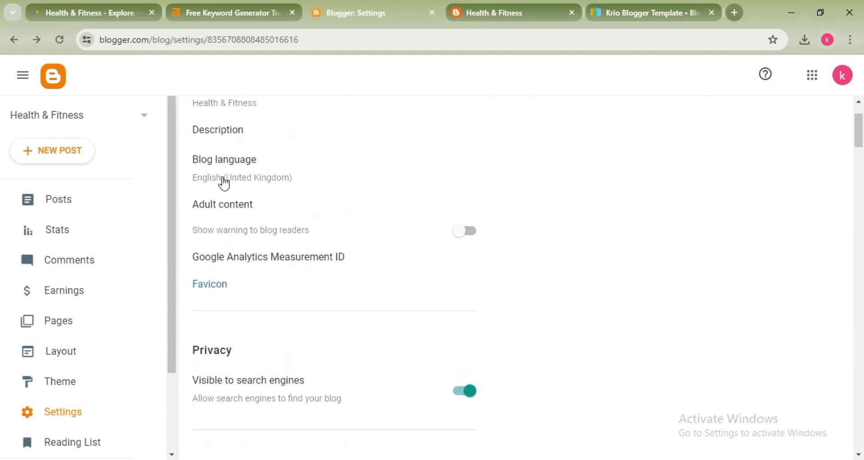
{"action": "scroll", "coordinate": [224, 182], "scroll_direction": "down", "scroll_amount": 1}
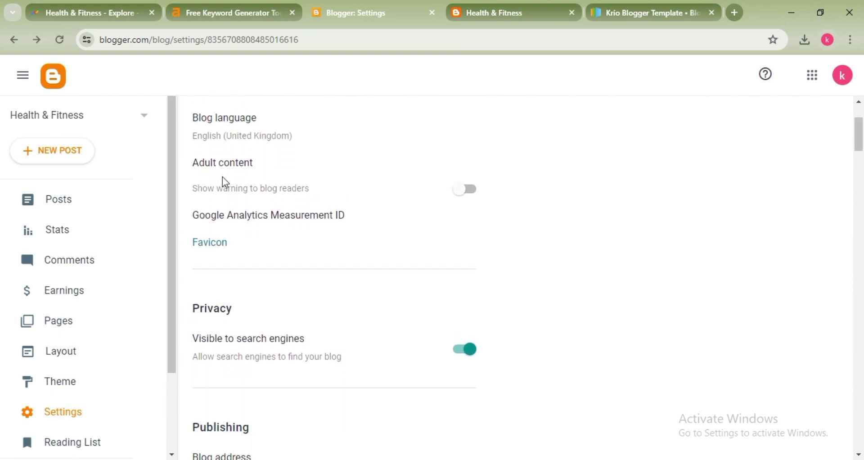
{"action": "scroll", "coordinate": [223, 181], "scroll_direction": "down", "scroll_amount": 1}
{"action": "scroll", "coordinate": [224, 182], "scroll_direction": "up", "scroll_amount": 1}
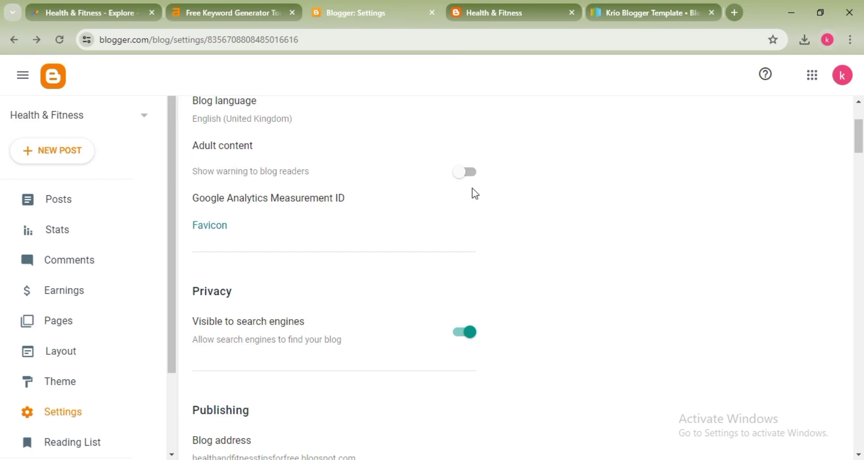
{"action": "scroll", "coordinate": [255, 203], "scroll_direction": "down", "scroll_amount": 1}
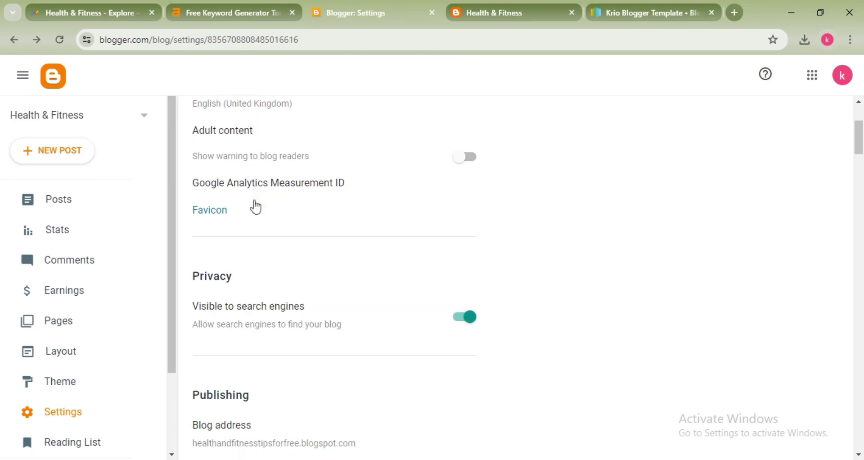
{"action": "scroll", "coordinate": [255, 208], "scroll_direction": "down", "scroll_amount": 1}
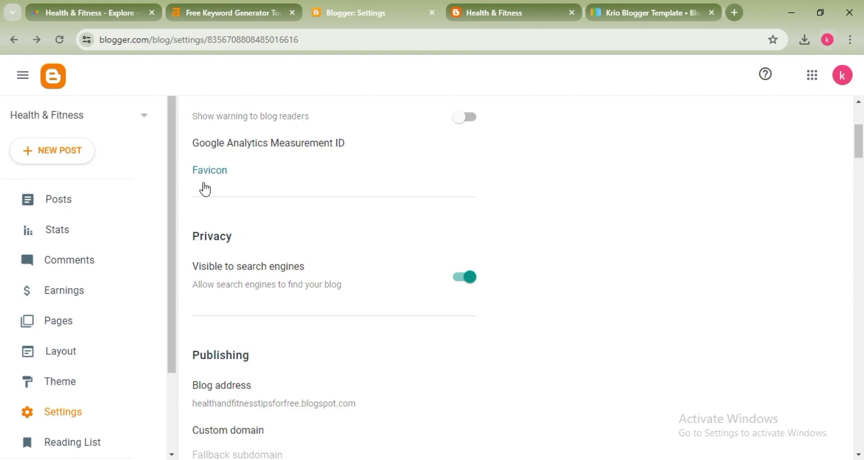
{"action": "scroll", "coordinate": [205, 254], "scroll_direction": "down", "scroll_amount": 1}
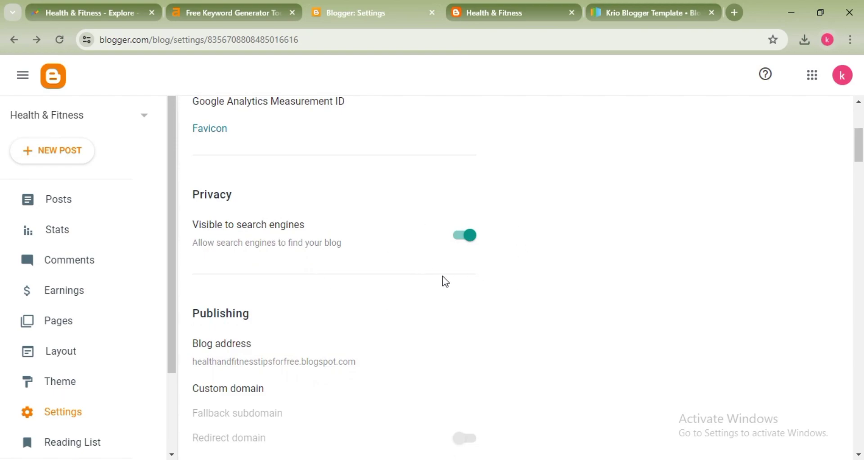
Step: Review the publishing, HTTPS, permissions, posts, comments and email settings down to the time zone under Formatting
{"action": "scroll", "coordinate": [442, 277], "scroll_direction": "down", "scroll_amount": 2}
{"action": "scroll", "coordinate": [278, 244], "scroll_direction": "down", "scroll_amount": 4}
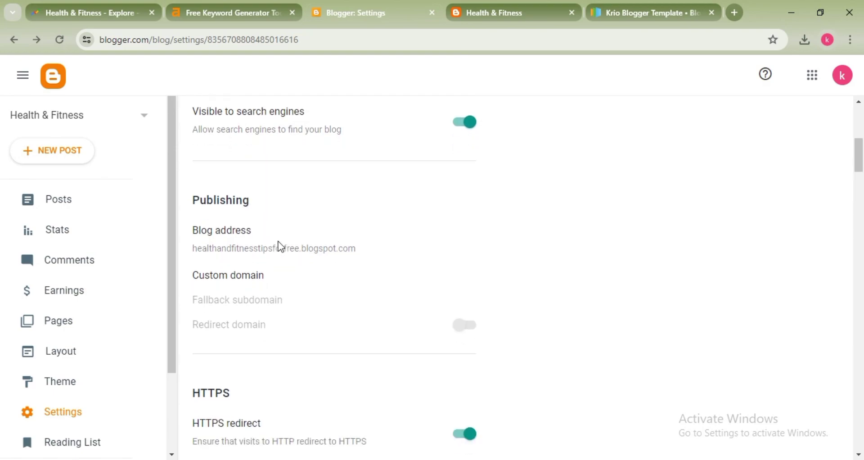
{"action": "scroll", "coordinate": [281, 247], "scroll_direction": "down", "scroll_amount": 3}
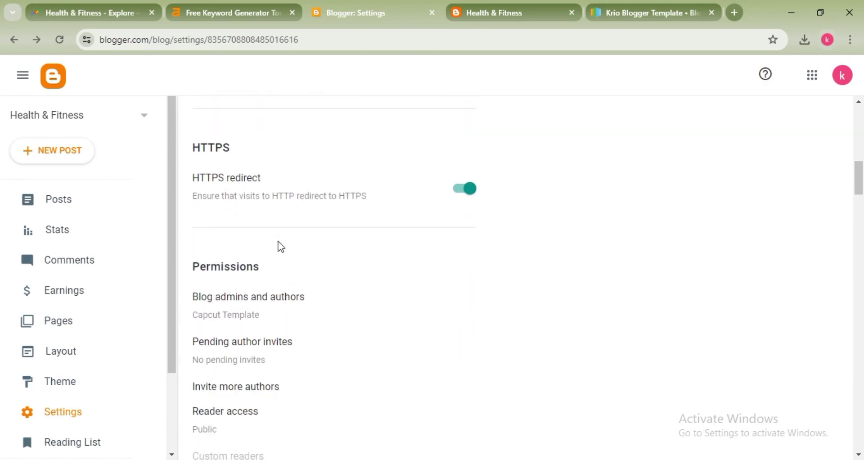
{"action": "scroll", "coordinate": [281, 247], "scroll_direction": "down", "scroll_amount": 3}
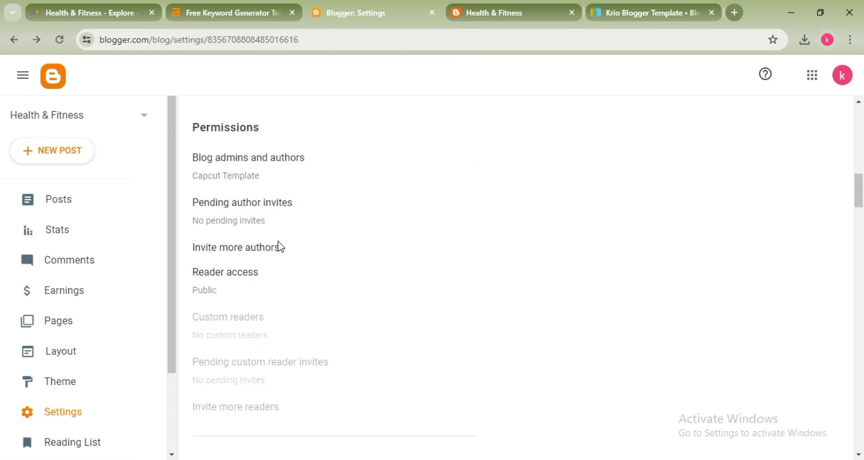
{"action": "scroll", "coordinate": [279, 247], "scroll_direction": "down", "scroll_amount": 3}
{"action": "scroll", "coordinate": [279, 247], "scroll_direction": "down", "scroll_amount": 6}
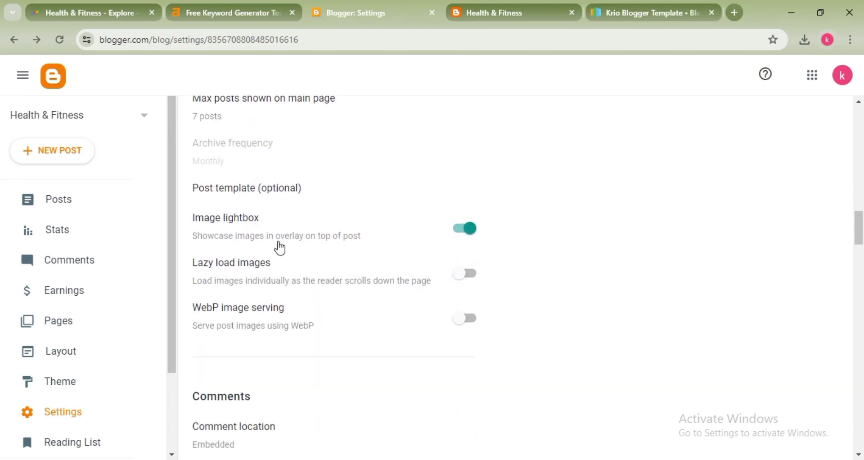
{"action": "scroll", "coordinate": [281, 247], "scroll_direction": "down", "scroll_amount": 4}
{"action": "scroll", "coordinate": [278, 242], "scroll_direction": "down", "scroll_amount": 8}
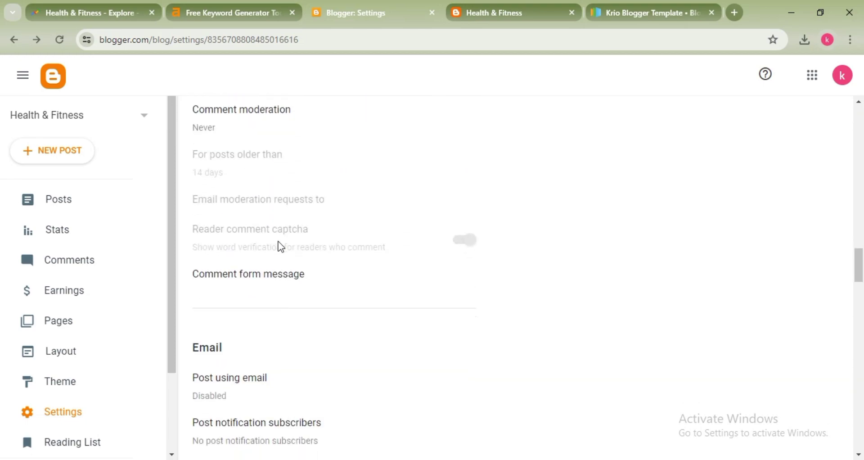
{"action": "scroll", "coordinate": [279, 244], "scroll_direction": "down", "scroll_amount": 5}
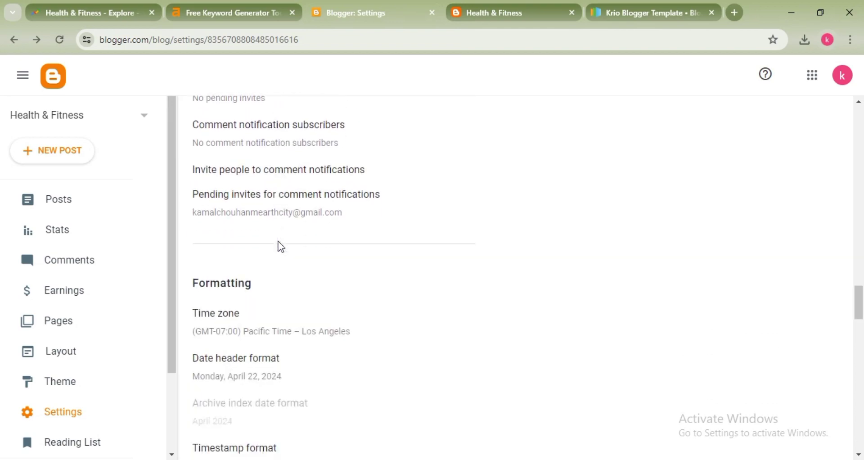
{"action": "scroll", "coordinate": [235, 264], "scroll_direction": "down", "scroll_amount": 1}
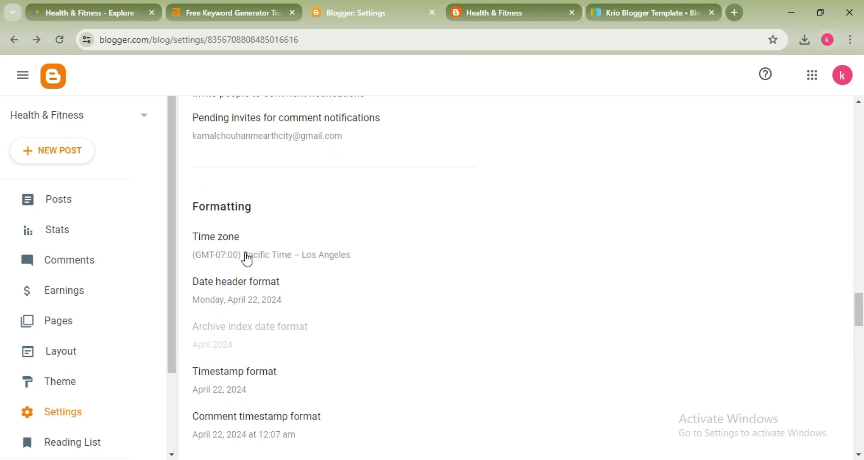
Step: Look through the available time zones for the blog and cancel without changing the selection
{"action": "left_click", "coordinate": [247, 258]}
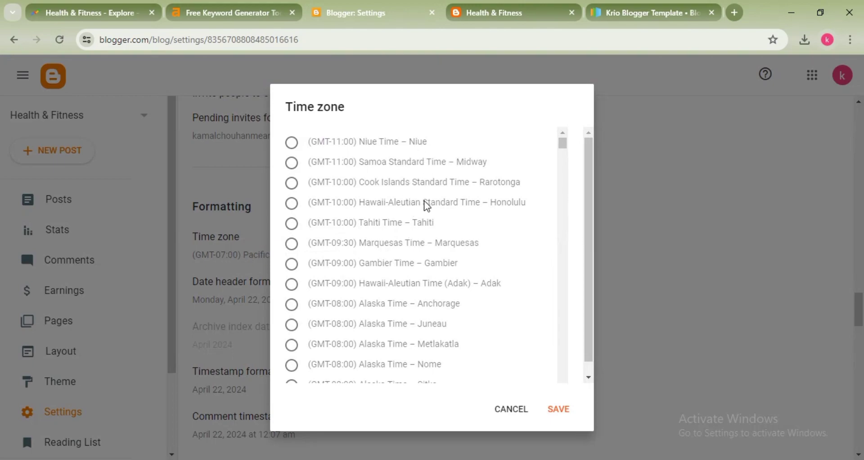
{"action": "scroll", "coordinate": [426, 206], "scroll_direction": "down", "scroll_amount": 3}
{"action": "scroll", "coordinate": [426, 207], "scroll_direction": "down", "scroll_amount": 3}
{"action": "scroll", "coordinate": [426, 207], "scroll_direction": "down", "scroll_amount": 5}
{"action": "scroll", "coordinate": [425, 206], "scroll_direction": "down", "scroll_amount": 2}
{"action": "scroll", "coordinate": [426, 207], "scroll_direction": "up", "scroll_amount": 4}
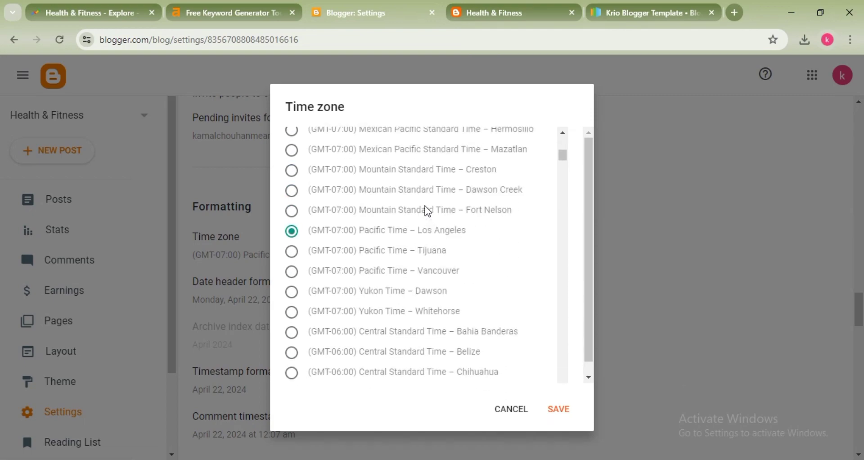
{"action": "left_click", "coordinate": [514, 408]}
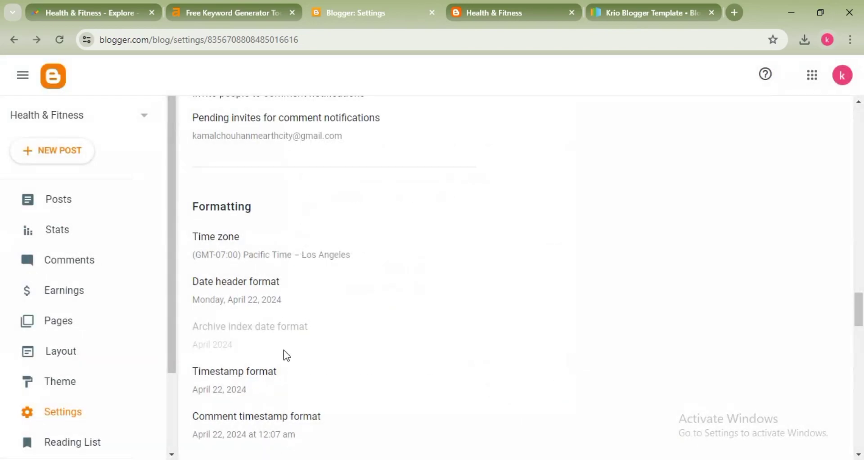
Step: Enable the search description under Meta tags and open the search description for editing
{"action": "scroll", "coordinate": [284, 351], "scroll_direction": "down", "scroll_amount": 6}
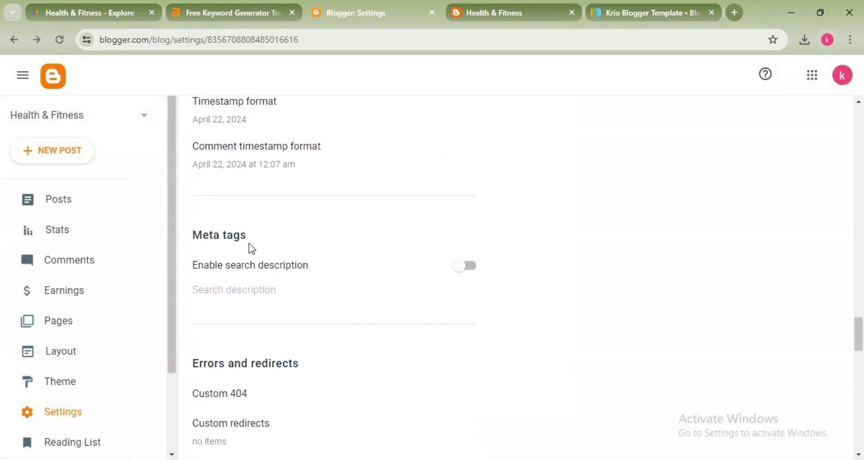
{"action": "left_click", "coordinate": [468, 266]}
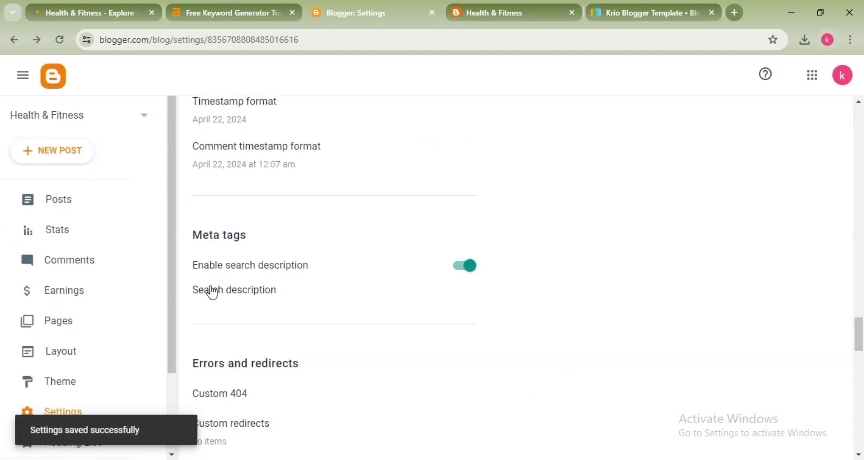
{"action": "left_click", "coordinate": [210, 289]}
{"action": "left_click", "coordinate": [372, 246]}
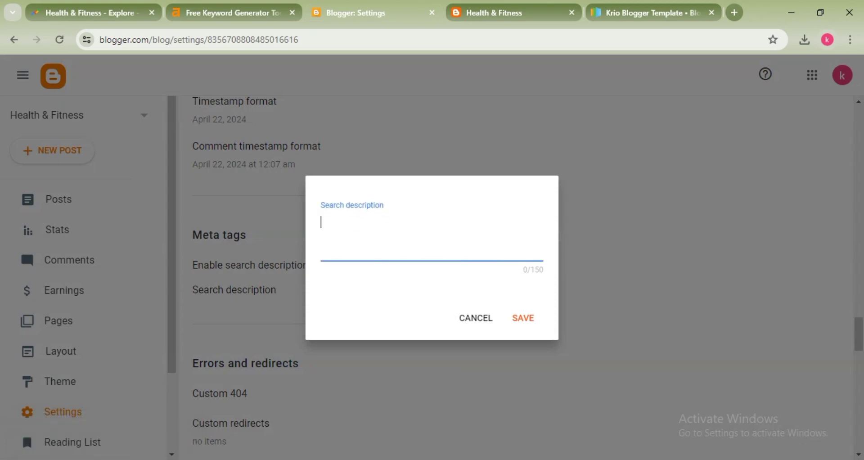
Step: Go back to the Google results for "news blogger template" and examine the first result's description as an example of a search description
{"action": "left_click", "coordinate": [672, 17]}
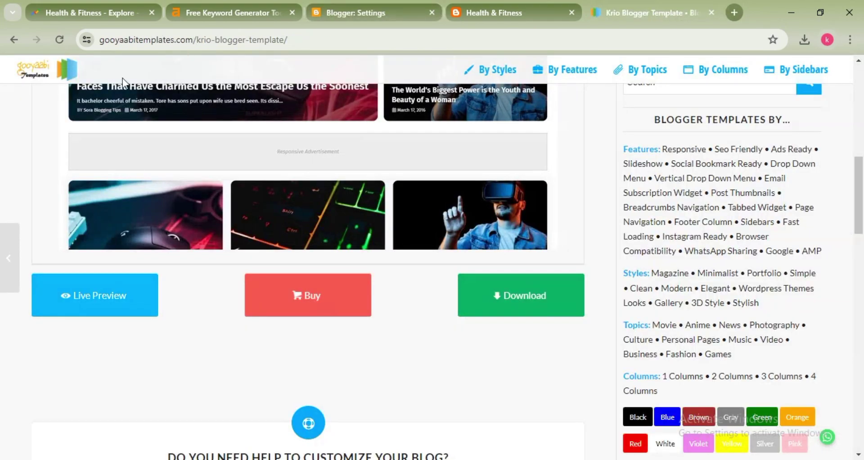
{"action": "left_click", "coordinate": [22, 39]}
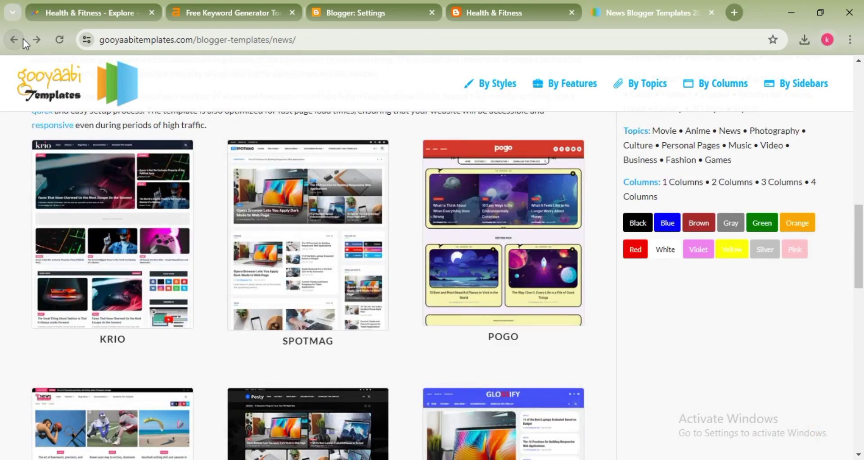
{"action": "left_click", "coordinate": [23, 39]}
{"action": "scroll", "coordinate": [197, 268], "scroll_direction": "down", "scroll_amount": 1}
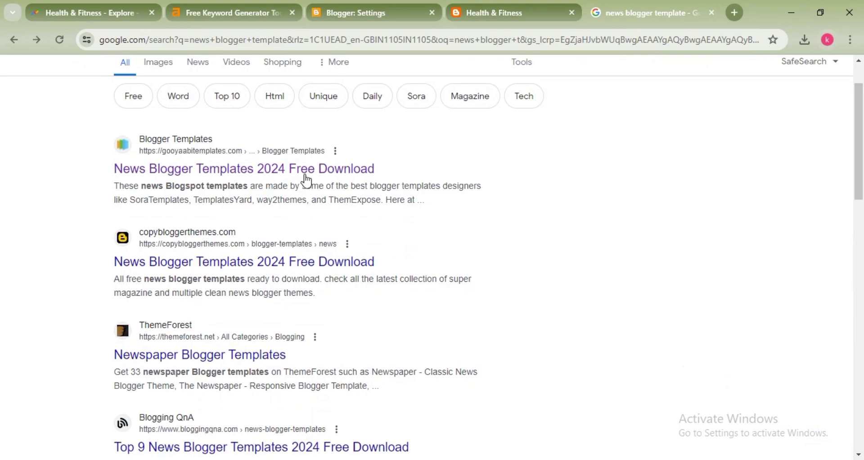
{"action": "left_click_drag", "start_coordinate": [116, 186], "coordinate": [492, 192]}
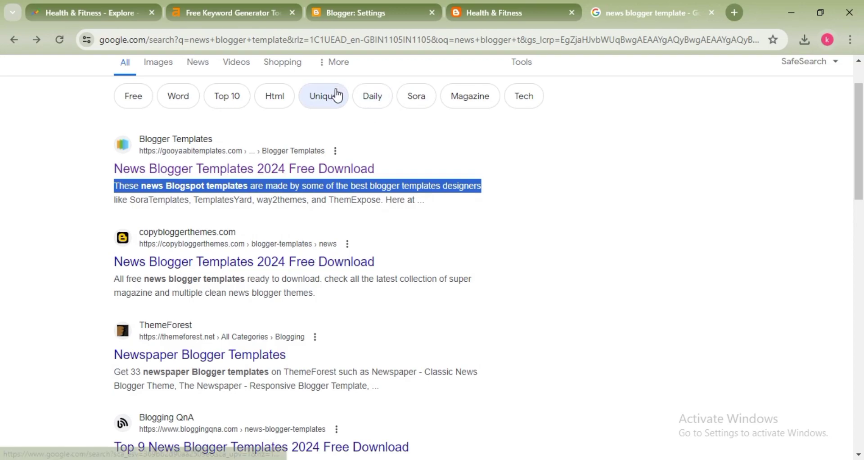
{"action": "left_click", "coordinate": [363, 7]}
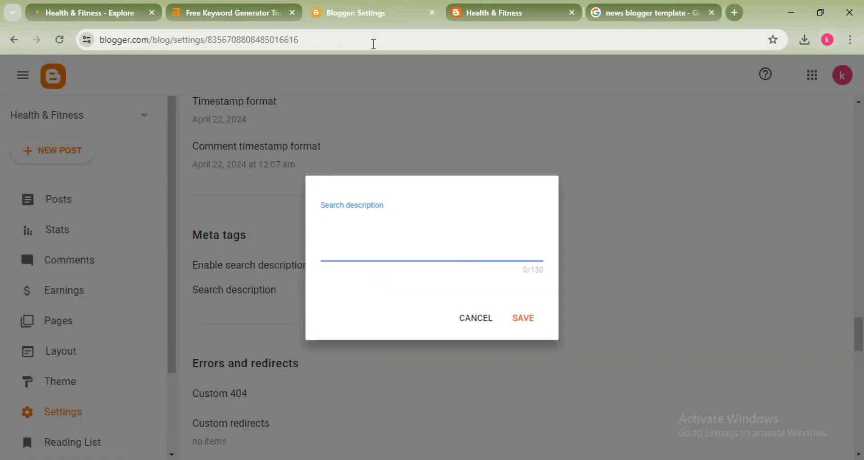
{"action": "left_click", "coordinate": [601, 15]}
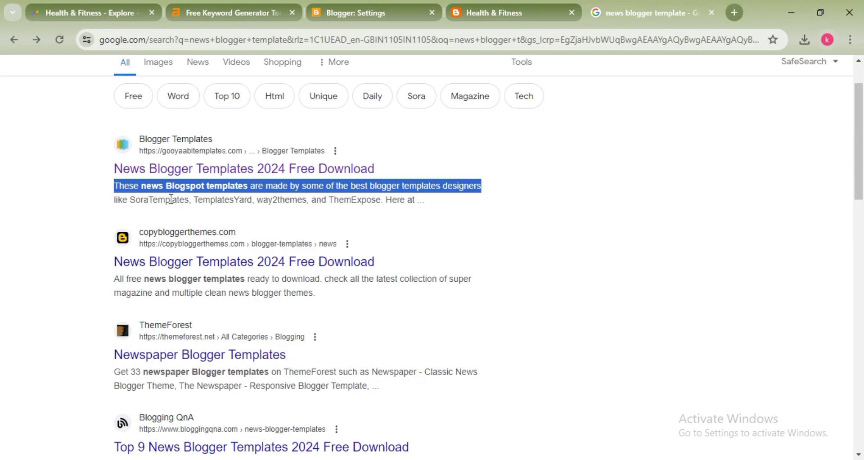
{"action": "left_click", "coordinate": [372, 6]}
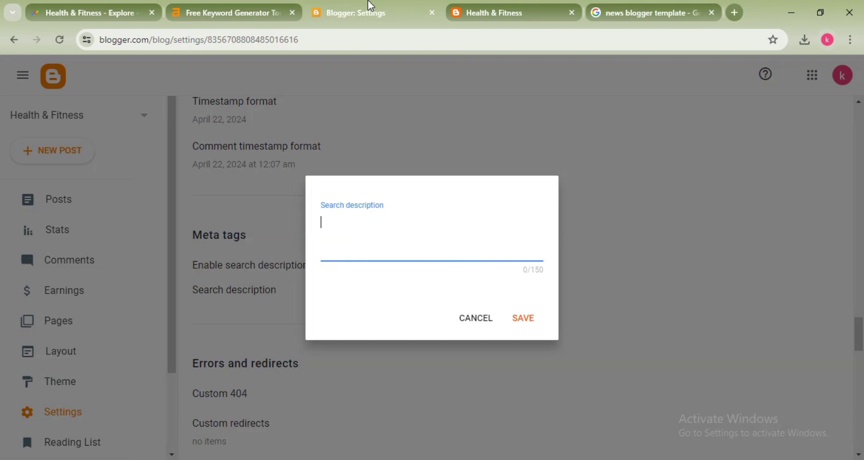
Step: Start a web search with "Heal" in a new tab, abandon it, and cancel the blog's search description edit
{"action": "left_click", "coordinate": [736, 12]}
{"action": "left_click", "coordinate": [674, 38]}
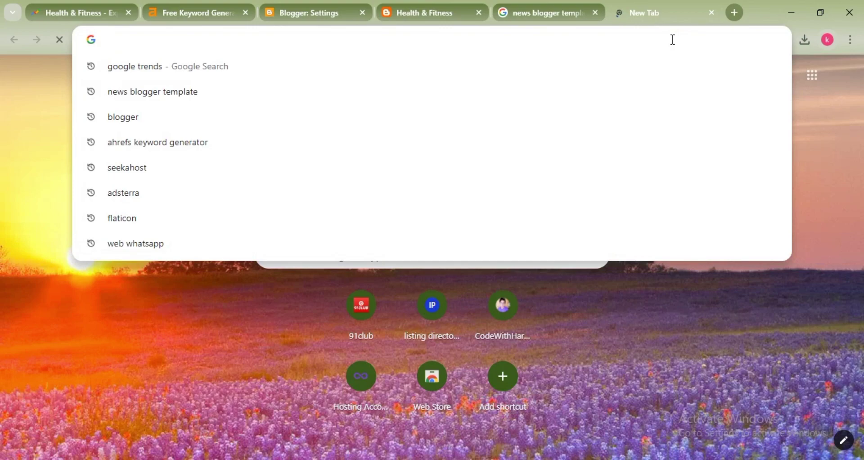
{"action": "type", "text": "Heal"}
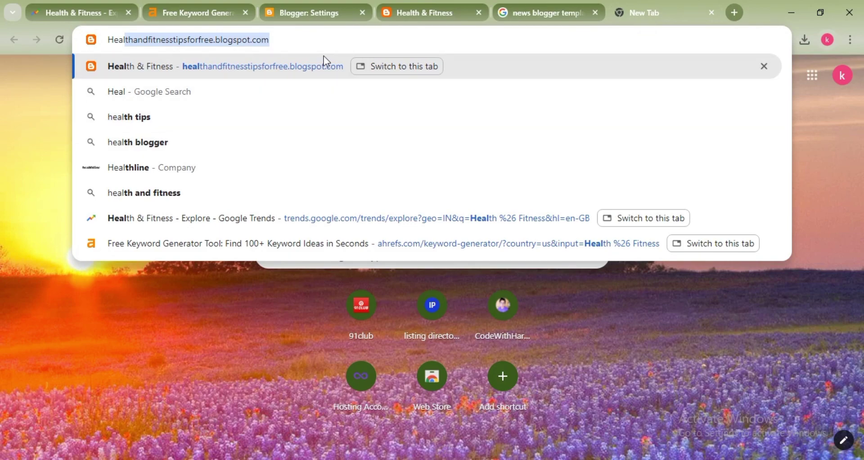
{"action": "left_click", "coordinate": [306, 13]}
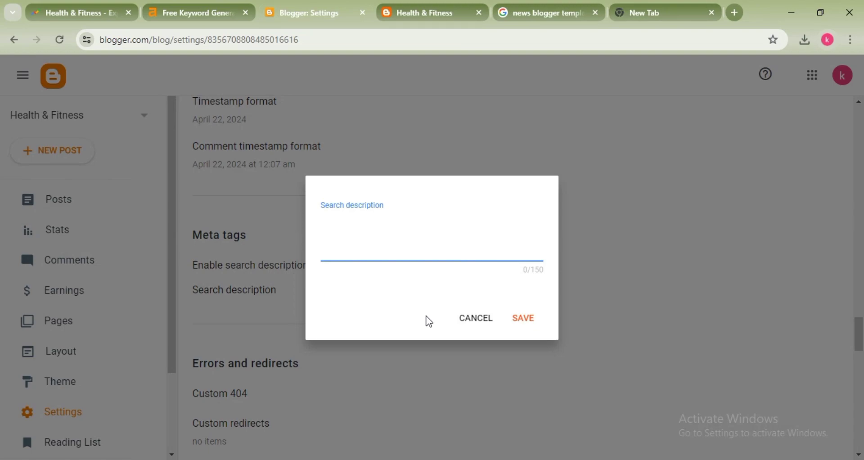
{"action": "left_click", "coordinate": [469, 321]}
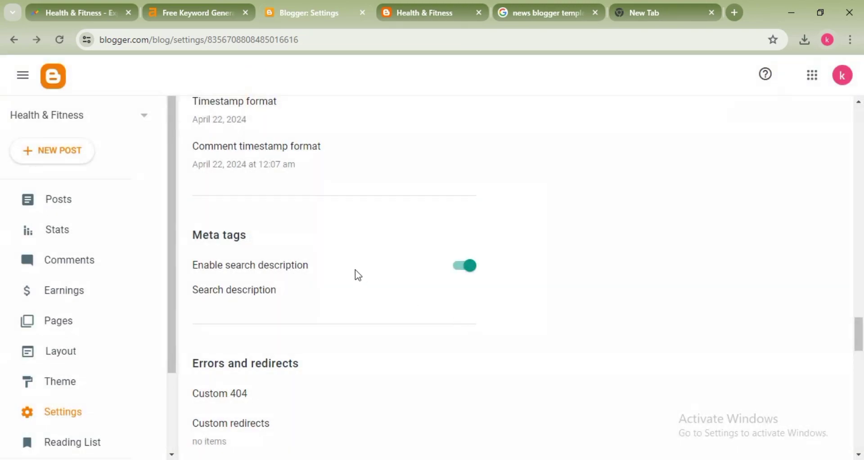
Step: Enable custom robots.txt under Crawlers and indexing in the blog's settings
{"action": "scroll", "coordinate": [358, 274], "scroll_direction": "down", "scroll_amount": 3}
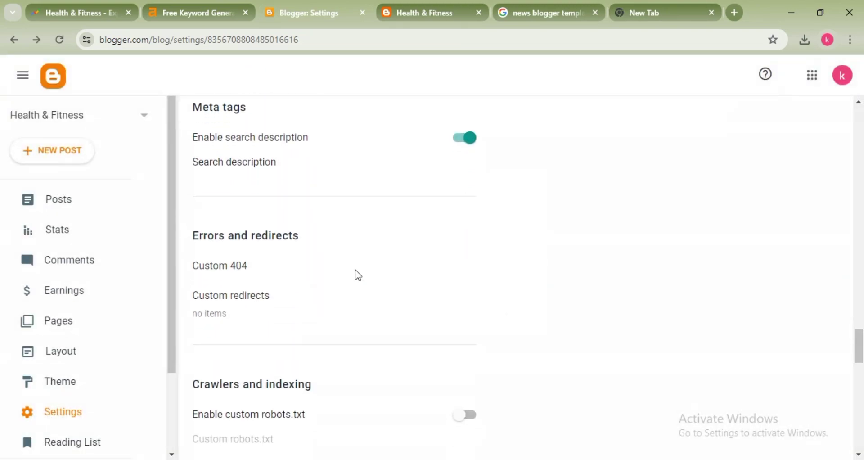
{"action": "scroll", "coordinate": [356, 274], "scroll_direction": "down", "scroll_amount": 2}
{"action": "scroll", "coordinate": [298, 312], "scroll_direction": "down", "scroll_amount": 1}
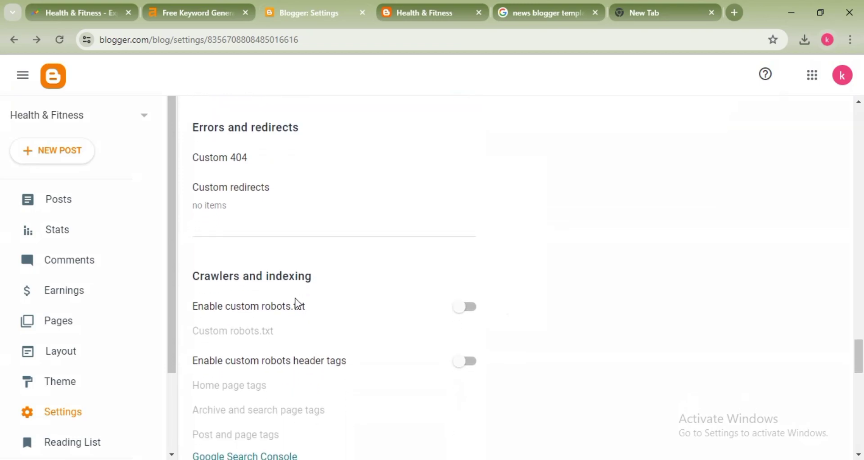
{"action": "scroll", "coordinate": [272, 309], "scroll_direction": "down", "scroll_amount": 1}
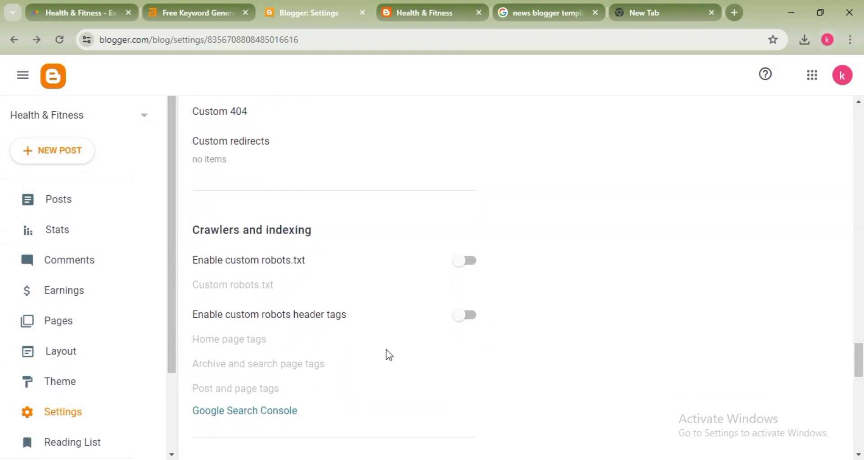
{"action": "left_click", "coordinate": [468, 261]}
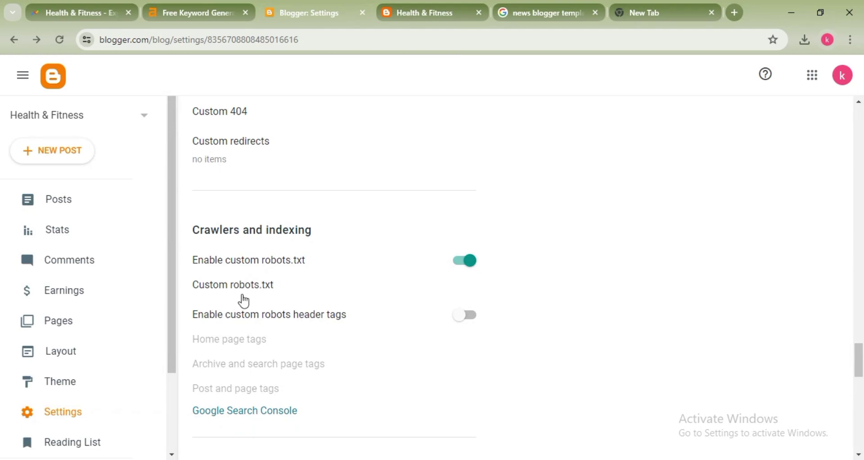
Step: Replace the leftover address in the new tab with a Google search for "blogger xml sitemap generator"
{"action": "left_click", "coordinate": [678, 12]}
{"action": "key", "text": "Right"}
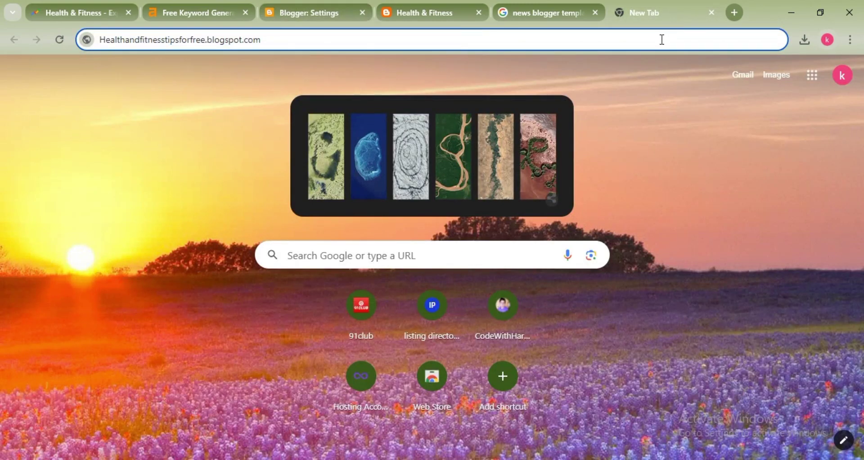
{"action": "key", "text": "BackSpace"}
{"action": "key", "text": "BackSpace"}
{"action": "key", "text": "BackSpace"}
{"action": "key", "text": "BackSpace"}
{"action": "key", "text": "BackSpace"}
{"action": "key", "text": "BackSpace"}
{"action": "key", "text": "BackSpace"}
{"action": "key", "text": "BackSpace"}
{"action": "key", "text": "BackSpace"}
{"action": "key", "text": "BackSpace"}
{"action": "key", "text": "BackSpace"}
{"action": "key", "text": "BackSpace"}
{"action": "key", "text": "BackSpace"}
{"action": "key", "text": "BackSpace"}
{"action": "key", "text": "BackSpace"}
{"action": "key", "text": "BackSpace"}
{"action": "key", "text": "BackSpace"}
{"action": "key", "text": "BackSpace"}
{"action": "key", "text": "BackSpace"}
{"action": "key", "text": "BackSpace"}
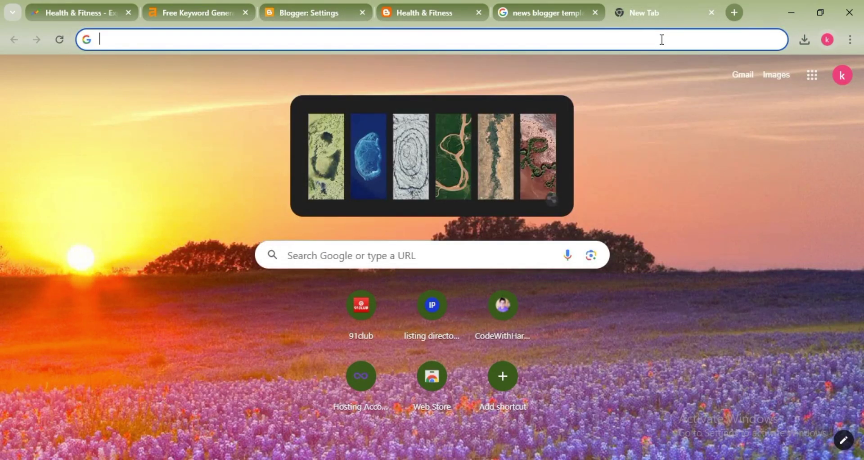
{"action": "type", "text": "blogger"}
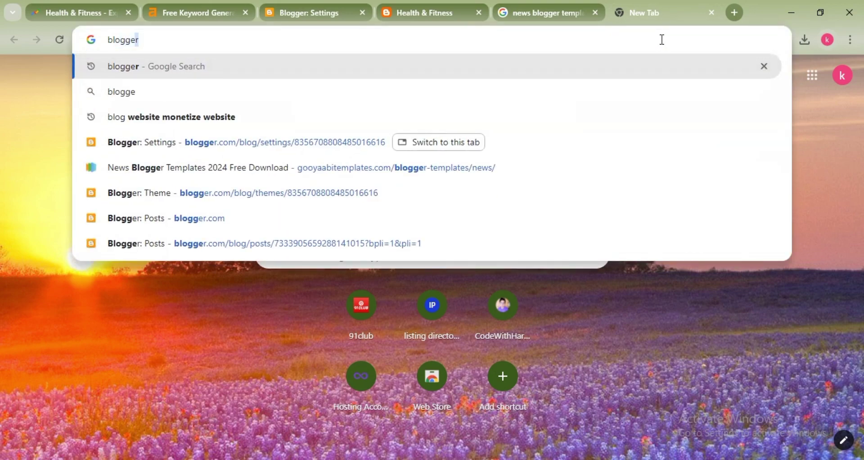
{"action": "type", "text": " xml "}
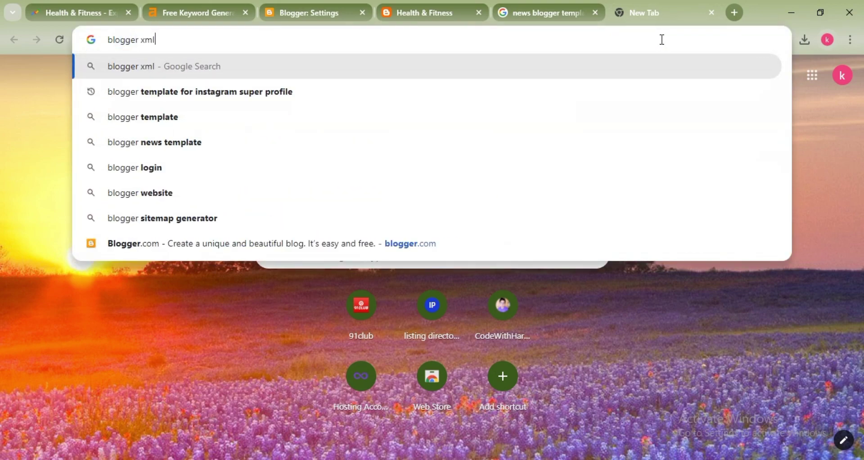
{"action": "type", "text": "site"}
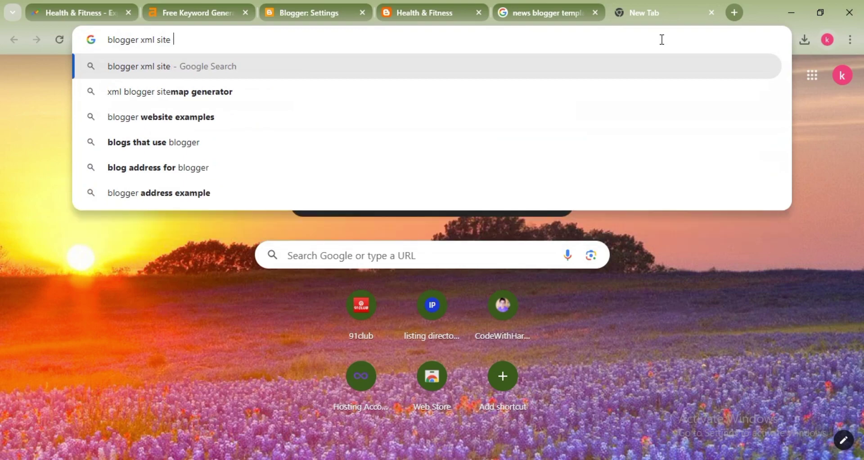
{"action": "type", "text": "m"}
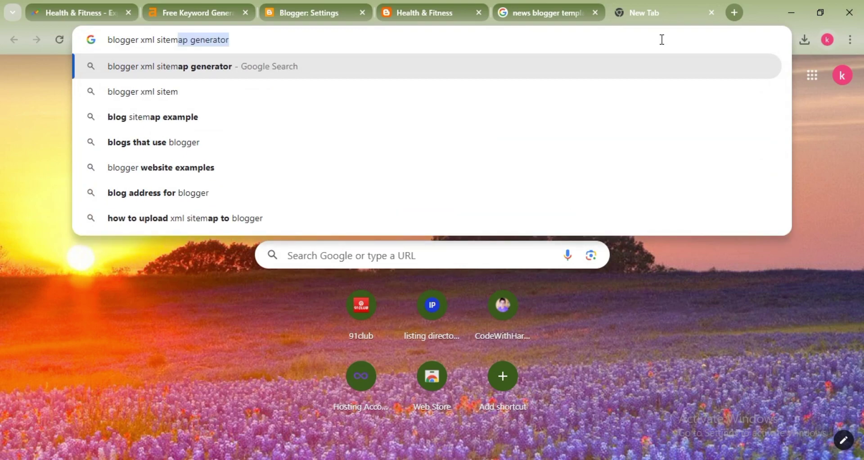
{"action": "key", "text": "Return"}
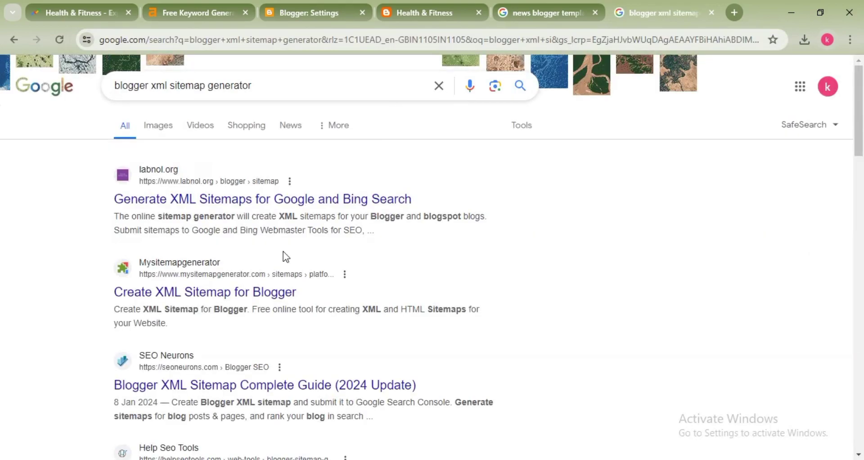
Step: Open the XML Sitemaps Generator site (xml-sitemaps.com) from the search results and activate its website URL field
{"action": "scroll", "coordinate": [283, 252], "scroll_direction": "down", "scroll_amount": 2}
{"action": "scroll", "coordinate": [285, 255], "scroll_direction": "down", "scroll_amount": 6}
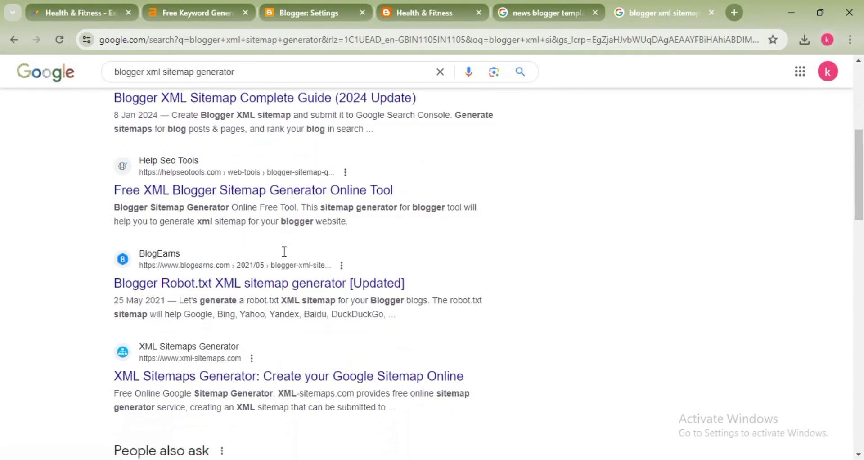
{"action": "scroll", "coordinate": [283, 251], "scroll_direction": "down", "scroll_amount": 2}
{"action": "left_click", "coordinate": [267, 194]}
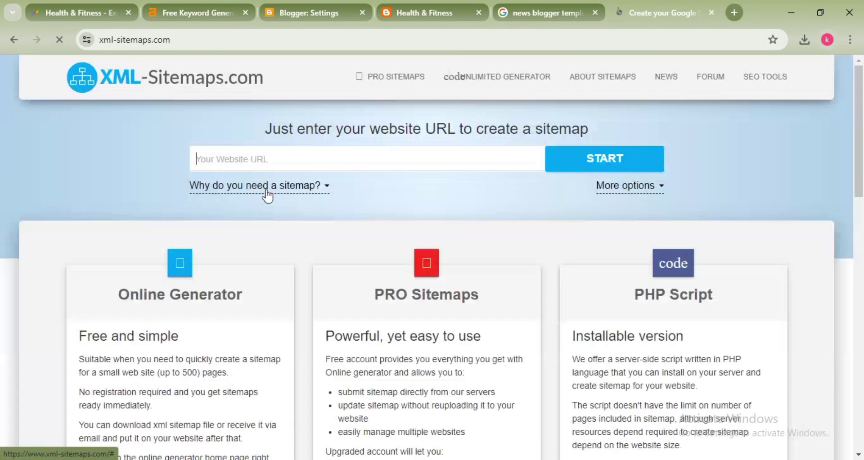
{"action": "mouse_move", "coordinate": [268, 194]}
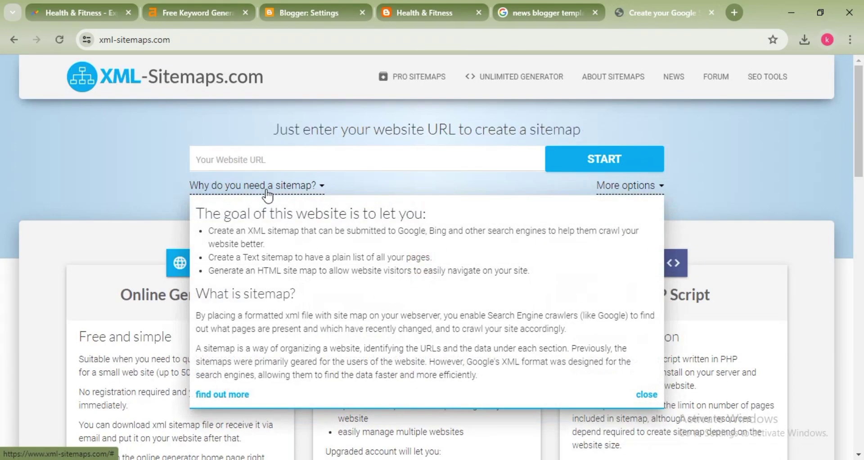
{"action": "left_click", "coordinate": [389, 162]}
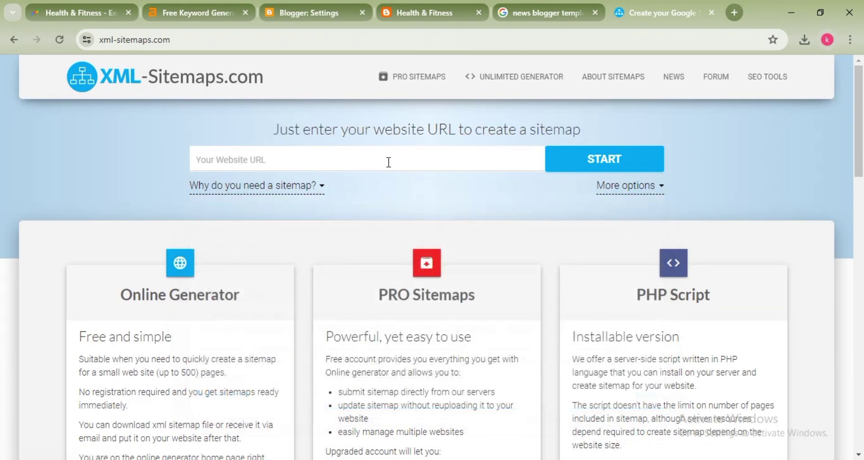
{"action": "left_click", "coordinate": [414, 1]}
{"action": "left_click", "coordinate": [396, 41]}
{"action": "key", "text": "ctrl+c"}
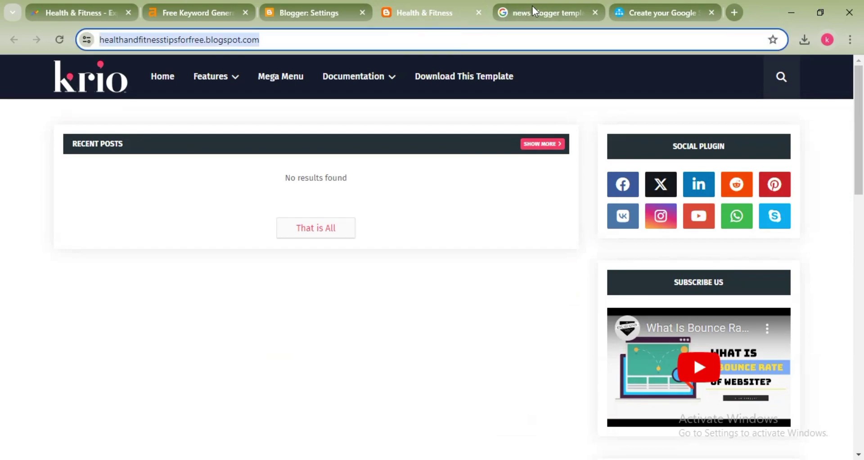
{"action": "left_click", "coordinate": [666, 8]}
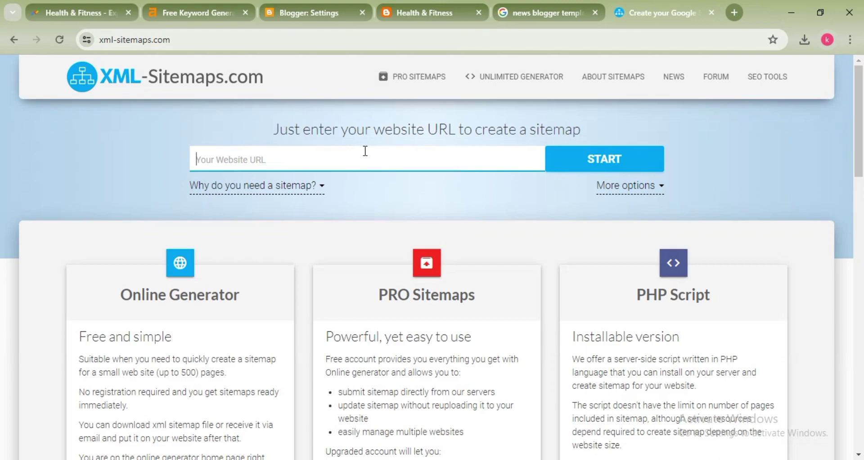
{"action": "key", "text": "ctrl+v"}
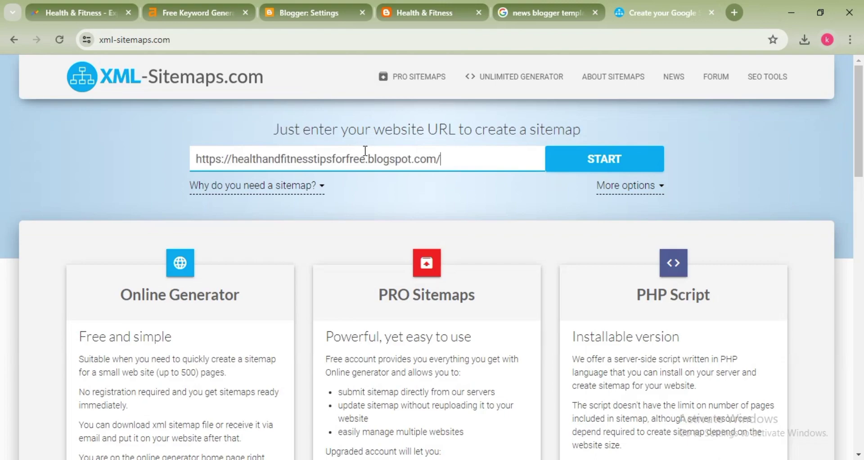
Step: Generate the sitemap for the entered blog address on XML-Sitemaps.com and review its details and preview
{"action": "left_click", "coordinate": [613, 164]}
{"action": "left_click", "coordinate": [456, 235]}
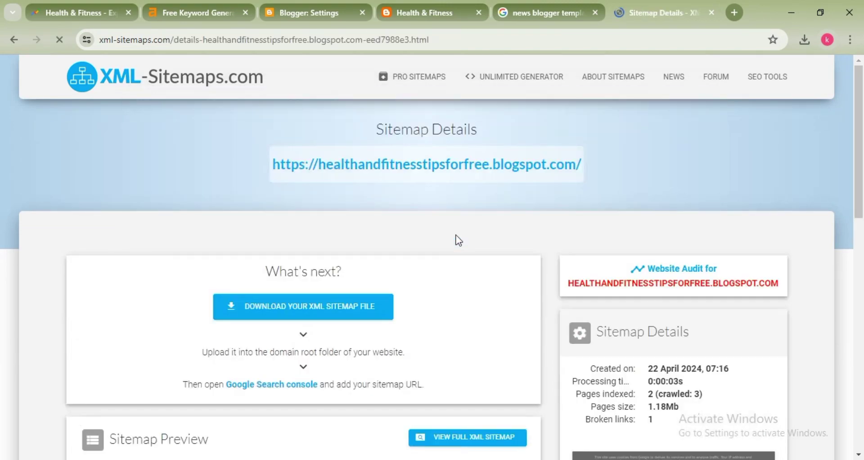
{"action": "scroll", "coordinate": [457, 238], "scroll_direction": "down", "scroll_amount": 4}
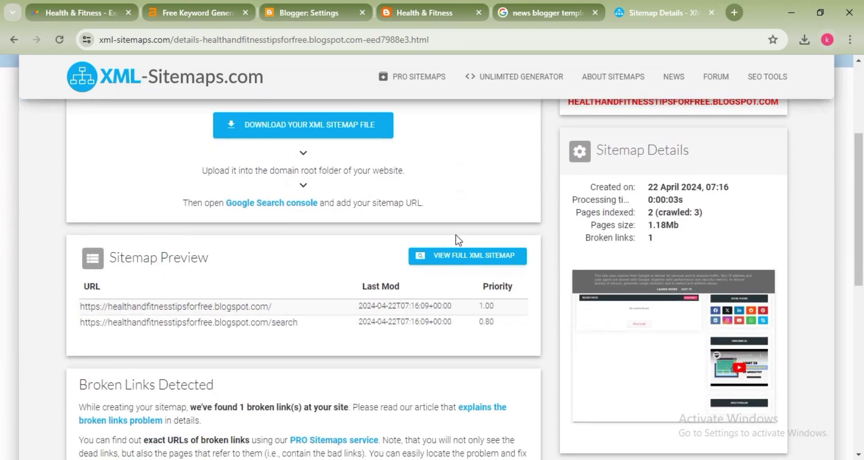
{"action": "scroll", "coordinate": [456, 238], "scroll_direction": "down", "scroll_amount": 4}
{"action": "scroll", "coordinate": [457, 235], "scroll_direction": "up", "scroll_amount": 6}
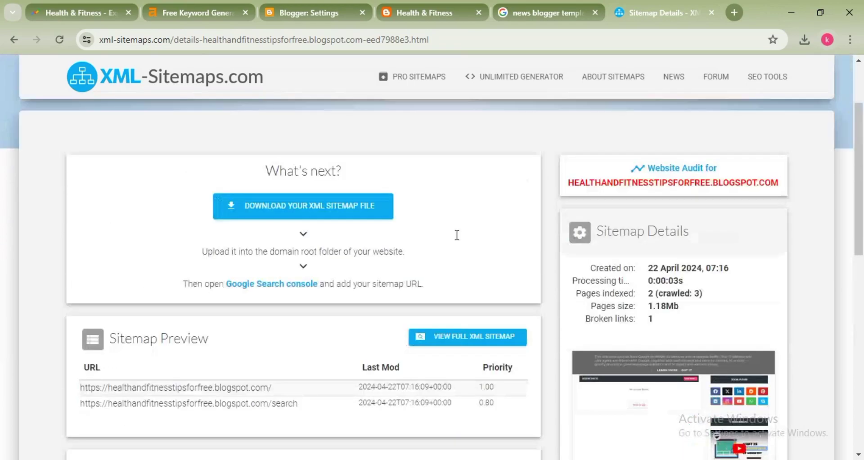
{"action": "scroll", "coordinate": [365, 299], "scroll_direction": "down", "scroll_amount": 1}
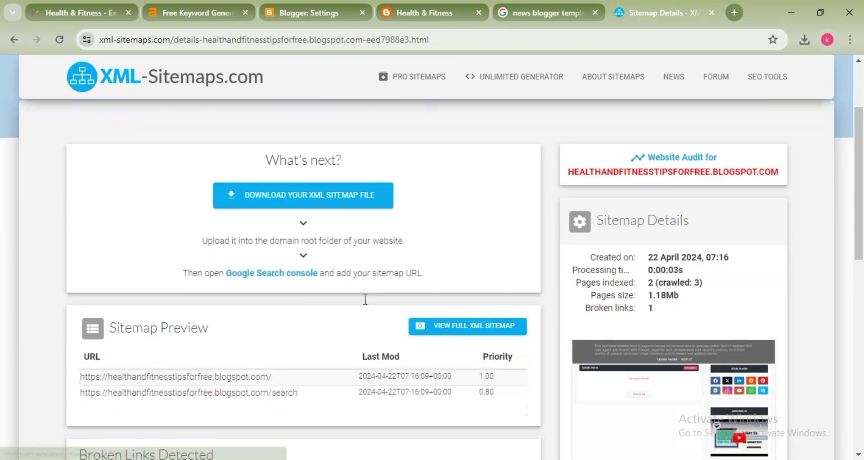
{"action": "scroll", "coordinate": [365, 300], "scroll_direction": "up", "scroll_amount": 2}
{"action": "scroll", "coordinate": [365, 302], "scroll_direction": "down", "scroll_amount": 15}
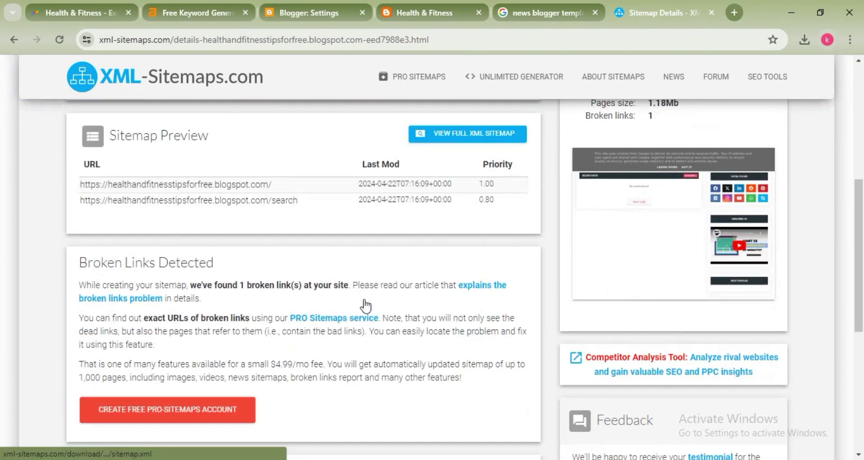
Step: Return to the sitemap generator search results and open blogEarns' Blogger Robot.txt XML sitemap generator at its site URL form
{"action": "left_click", "coordinate": [15, 31]}
{"action": "left_click", "coordinate": [15, 31]}
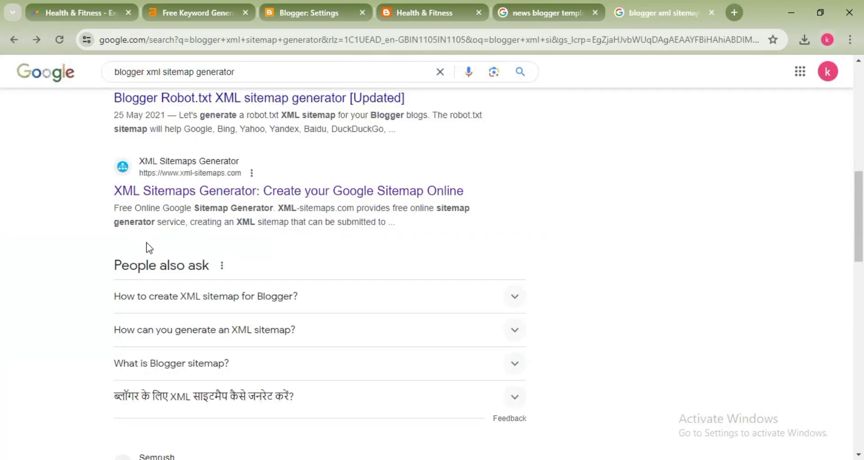
{"action": "scroll", "coordinate": [146, 242], "scroll_direction": "up", "scroll_amount": 5}
{"action": "left_click", "coordinate": [144, 336]}
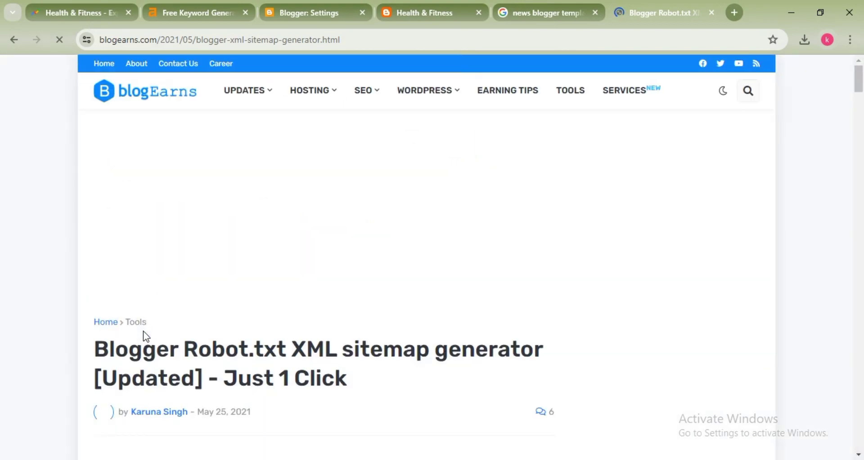
{"action": "scroll", "coordinate": [144, 331], "scroll_direction": "down", "scroll_amount": 15}
{"action": "scroll", "coordinate": [143, 331], "scroll_direction": "down", "scroll_amount": 7}
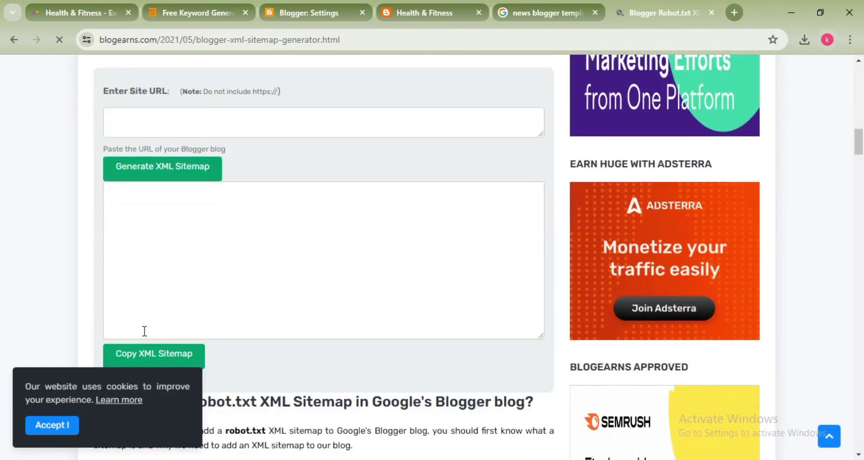
{"action": "left_click", "coordinate": [329, 138]}
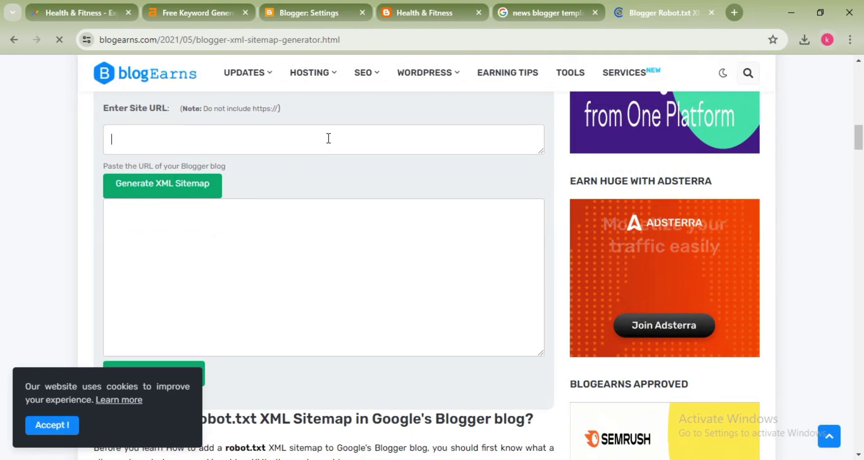
{"action": "key", "text": "ctrl+v"}
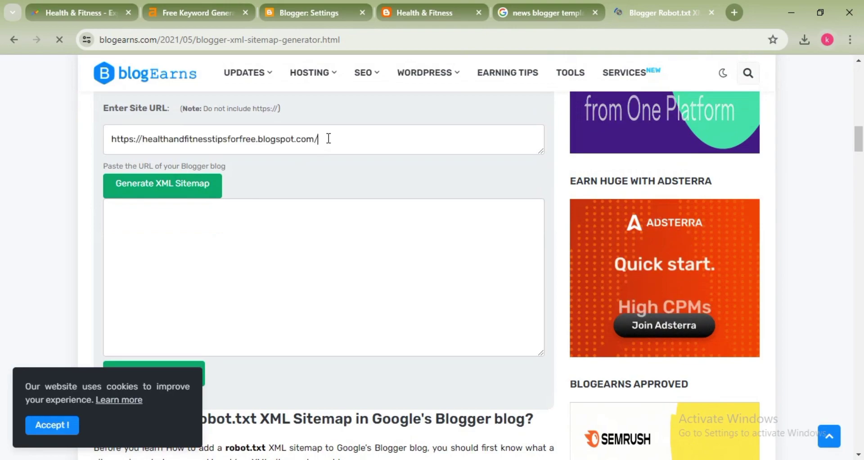
{"action": "left_click", "coordinate": [183, 187]}
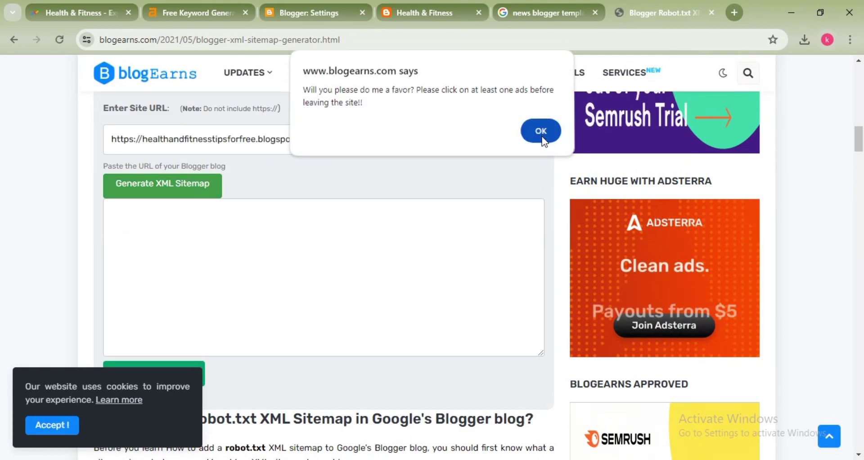
{"action": "left_click", "coordinate": [540, 133]}
{"action": "scroll", "coordinate": [343, 290], "scroll_direction": "down", "scroll_amount": 3}
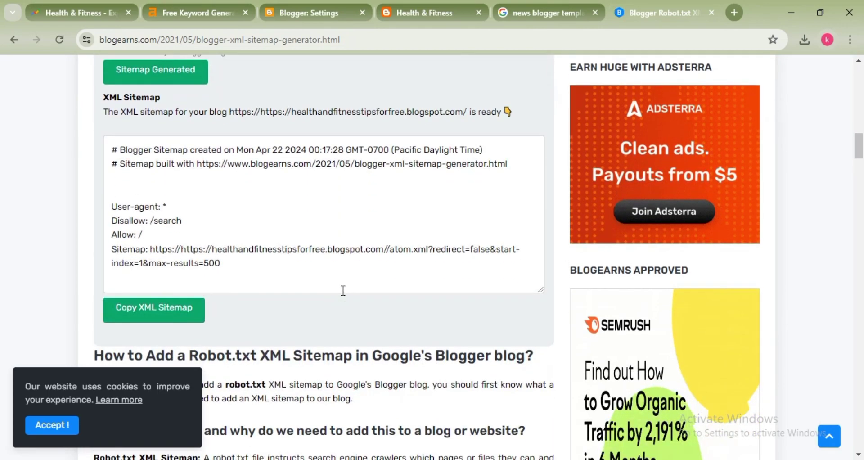
{"action": "left_click", "coordinate": [149, 308]}
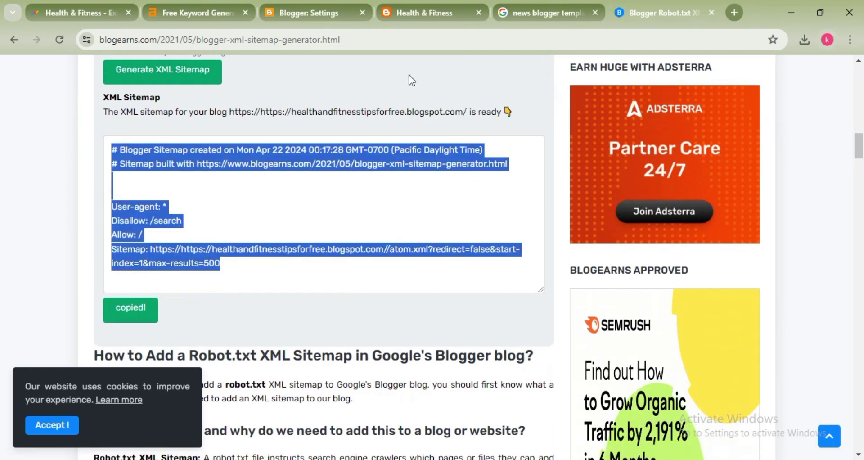
Step: Paste the copied sitemap text into Custom robots.txt under Crawlers and indexing in the Blogger settings and save it
{"action": "left_click", "coordinate": [335, 11]}
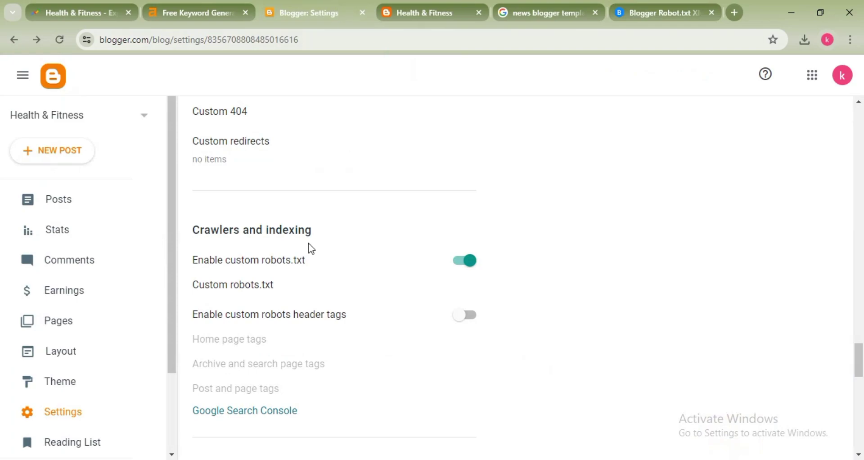
{"action": "scroll", "coordinate": [309, 243], "scroll_direction": "down", "scroll_amount": 6}
{"action": "scroll", "coordinate": [308, 245], "scroll_direction": "down", "scroll_amount": 6}
{"action": "scroll", "coordinate": [309, 245], "scroll_direction": "up", "scroll_amount": 3}
{"action": "scroll", "coordinate": [309, 245], "scroll_direction": "down", "scroll_amount": 8}
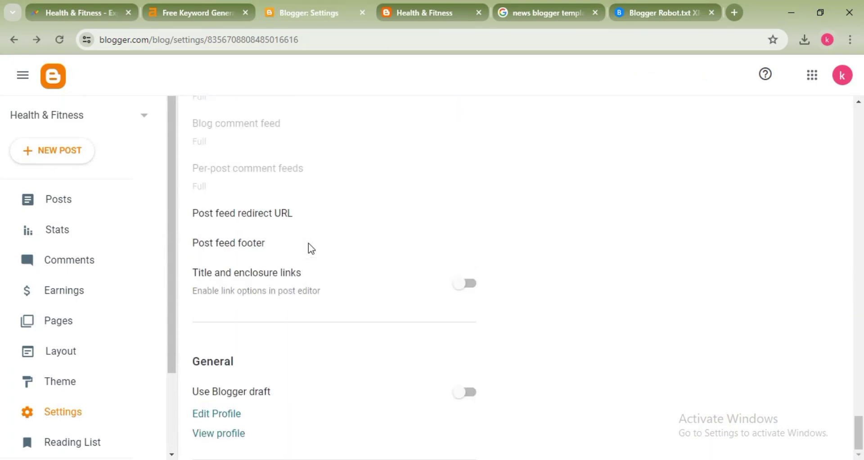
{"action": "scroll", "coordinate": [309, 243], "scroll_direction": "up", "scroll_amount": 12}
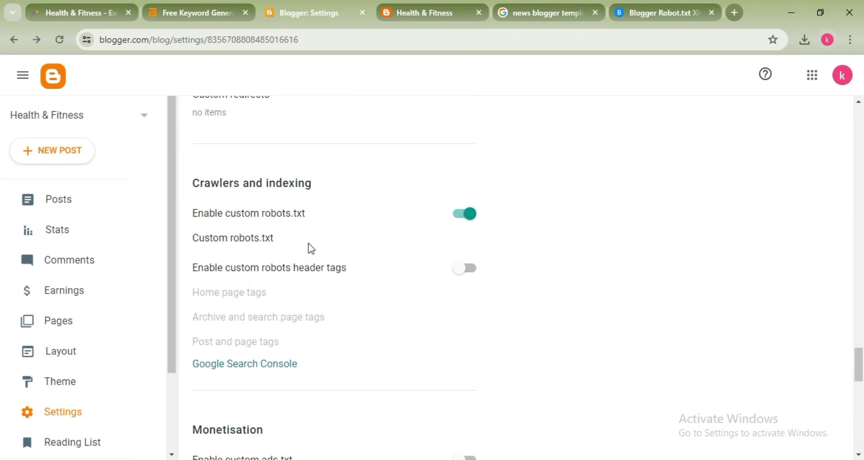
{"action": "scroll", "coordinate": [309, 248], "scroll_direction": "up", "scroll_amount": 1}
{"action": "left_click", "coordinate": [268, 273]}
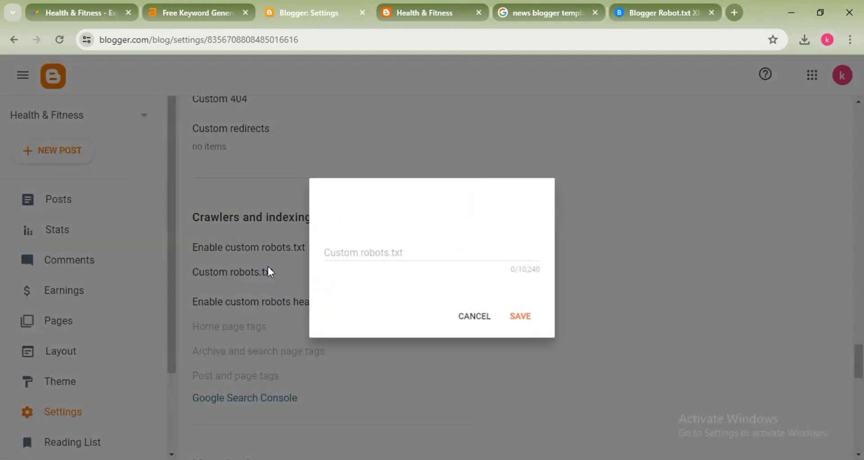
{"action": "left_click", "coordinate": [392, 251]}
{"action": "key", "text": "ctrl+v"}
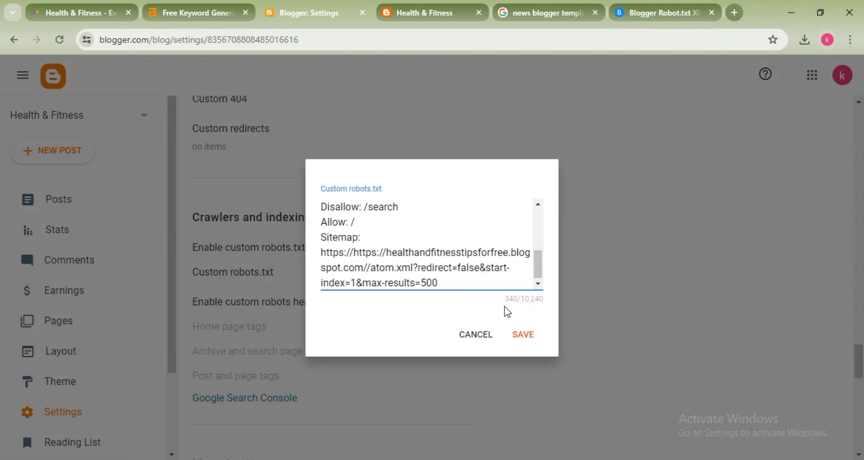
{"action": "left_click", "coordinate": [524, 335]}
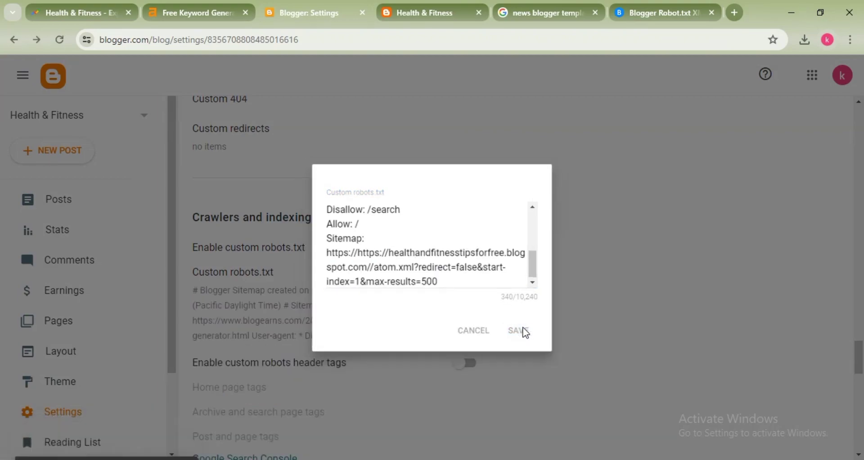
Step: Open the blog's Layout page and look over its theme options, header logo, main menu and post sections
{"action": "scroll", "coordinate": [360, 306], "scroll_direction": "down", "scroll_amount": 2}
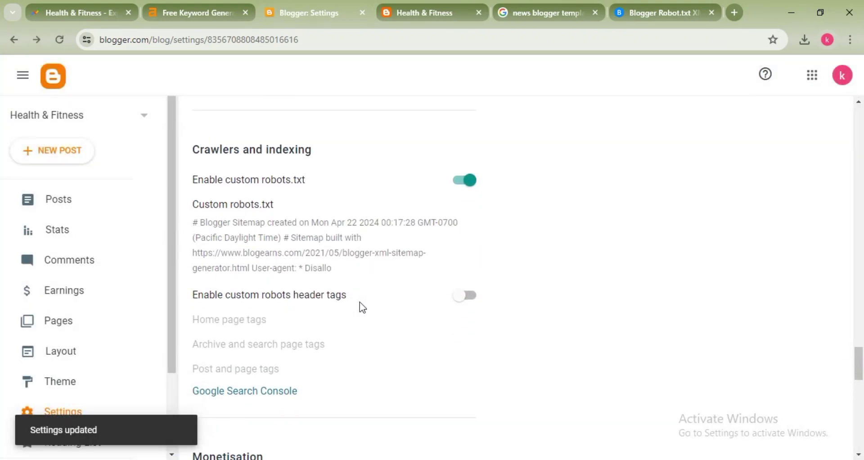
{"action": "scroll", "coordinate": [363, 307], "scroll_direction": "down", "scroll_amount": 10}
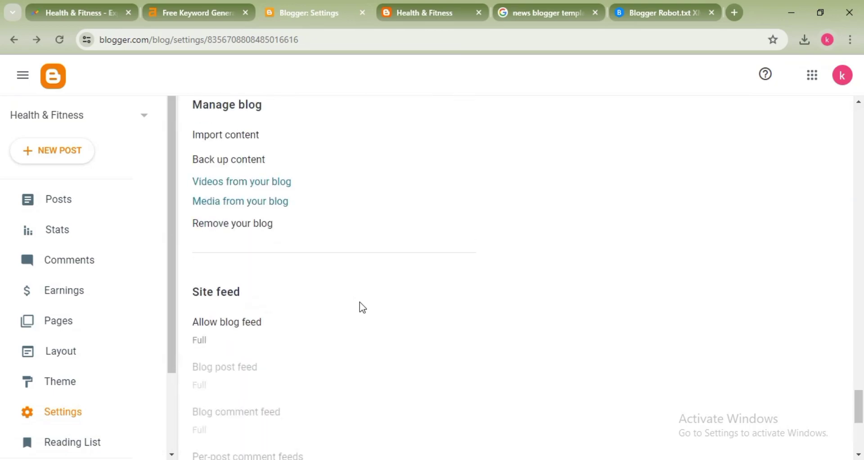
{"action": "scroll", "coordinate": [363, 307], "scroll_direction": "down", "scroll_amount": 6}
{"action": "scroll", "coordinate": [363, 307], "scroll_direction": "up", "scroll_amount": 15}
{"action": "scroll", "coordinate": [360, 306], "scroll_direction": "up", "scroll_amount": 15}
{"action": "scroll", "coordinate": [126, 314], "scroll_direction": "down", "scroll_amount": 2}
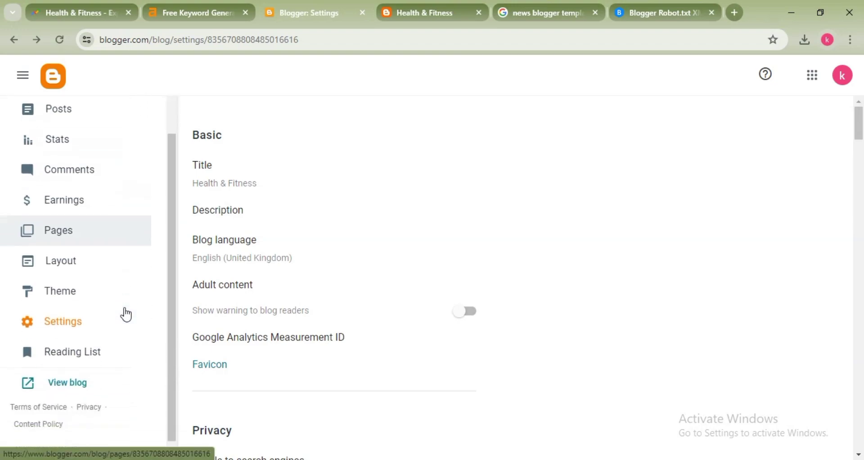
{"action": "scroll", "coordinate": [126, 314], "scroll_direction": "down", "scroll_amount": 1}
{"action": "left_click", "coordinate": [66, 247]}
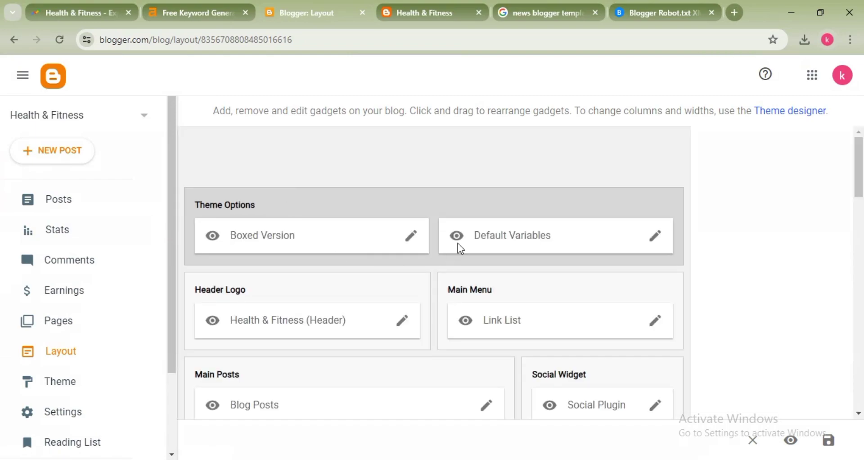
{"action": "scroll", "coordinate": [418, 237], "scroll_direction": "down", "scroll_amount": 1}
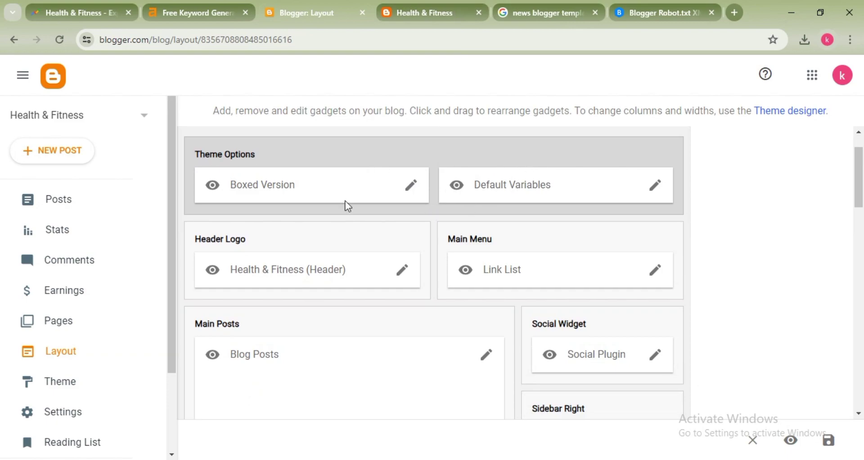
{"action": "scroll", "coordinate": [308, 243], "scroll_direction": "down", "scroll_amount": 1}
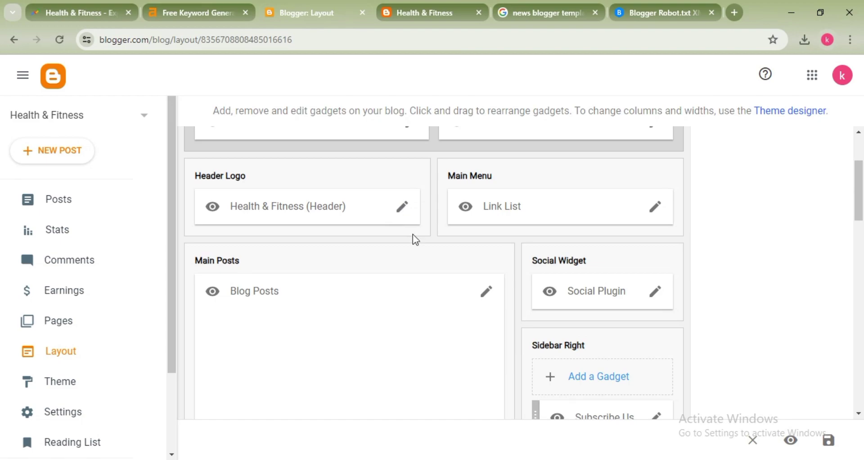
Step: Search Google for "ideogram ai" in a new tab and open the Ideogram.ai site from the results
{"action": "left_click", "coordinate": [728, 12]}
{"action": "left_click", "coordinate": [717, 43]}
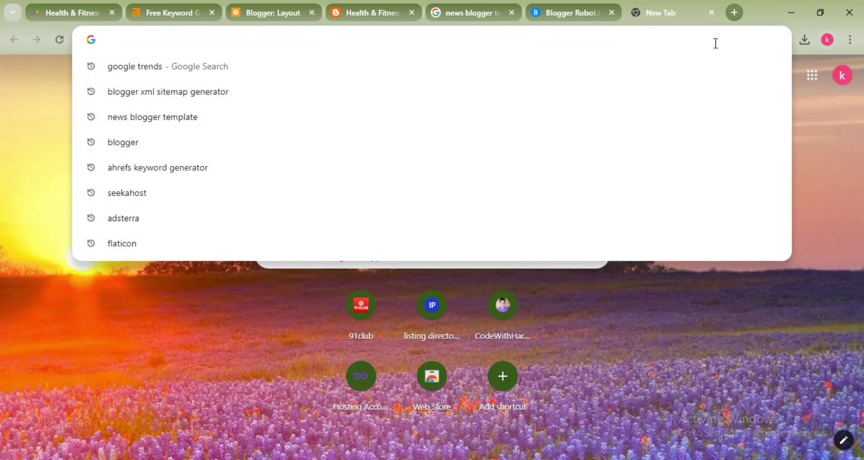
{"action": "type", "text": "idea"}
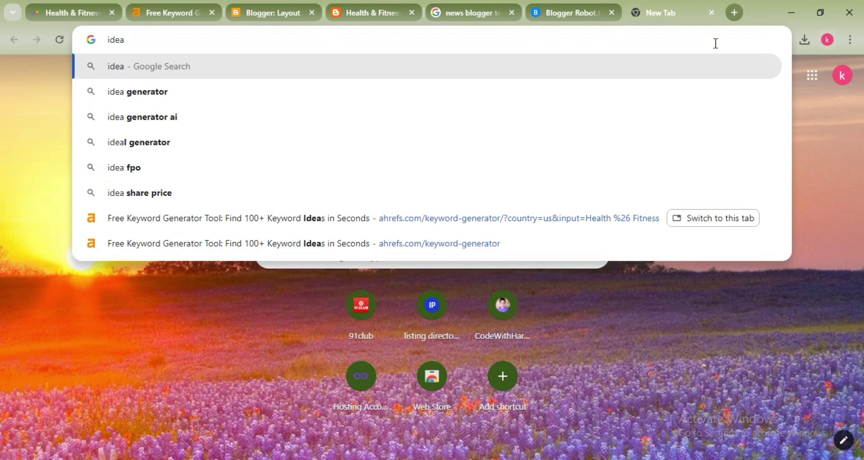
{"action": "key", "text": "BackSpace"}
{"action": "type", "text": "ogram"}
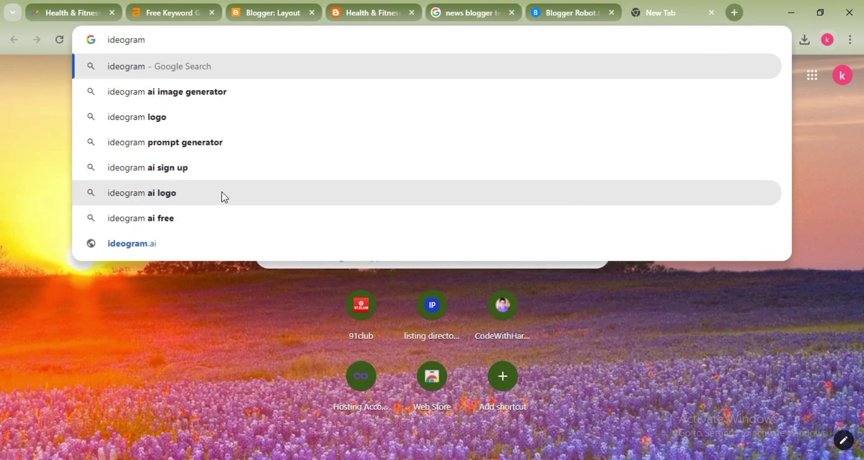
{"action": "type", "text": " ai"}
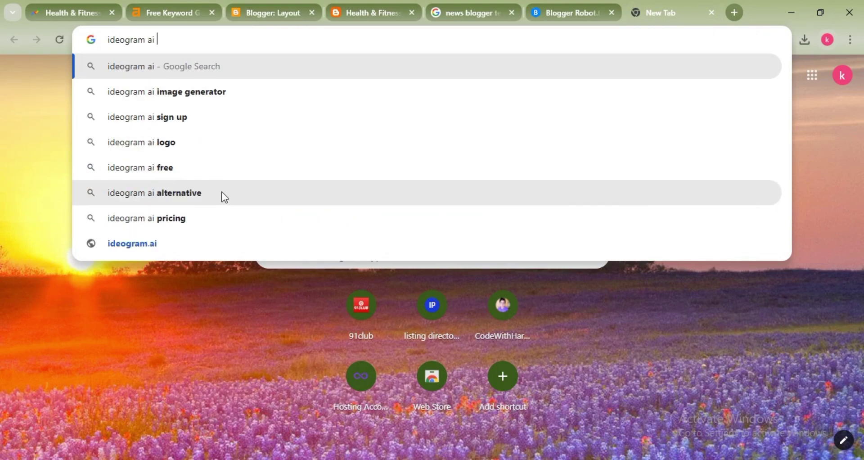
{"action": "key", "text": "Return"}
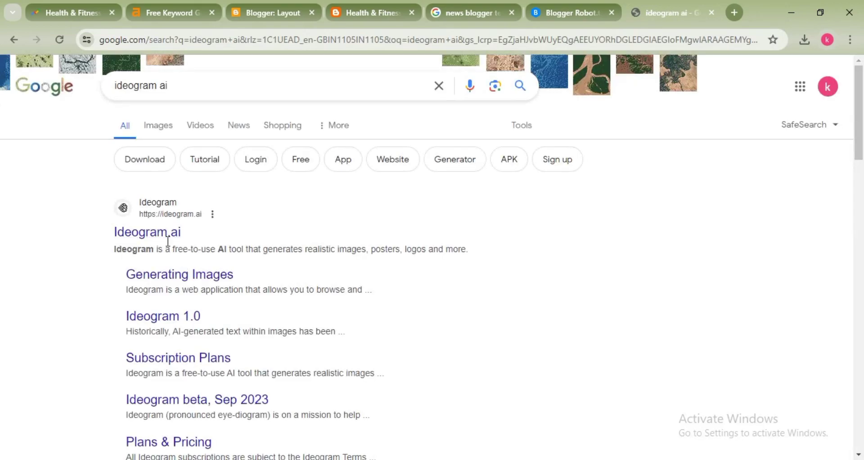
{"action": "left_click", "coordinate": [160, 234]}
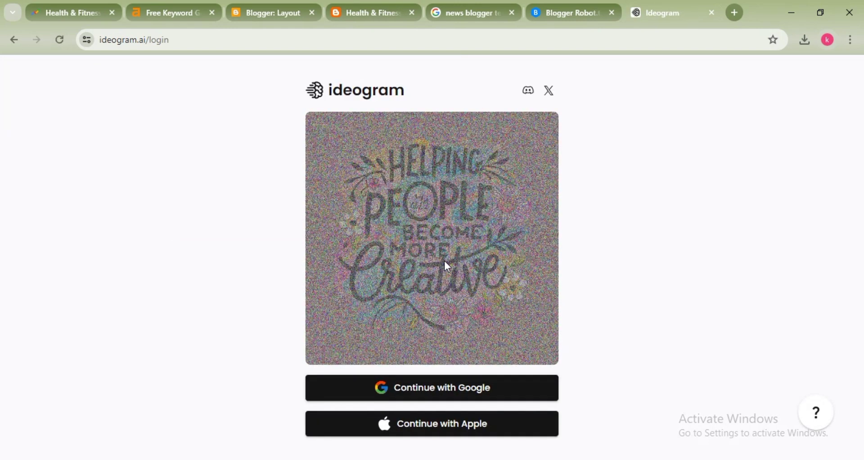
Step: Sign in to Ideogram with Google, dismissing the Describe introduction, and browse the day's top images
{"action": "left_click", "coordinate": [442, 378]}
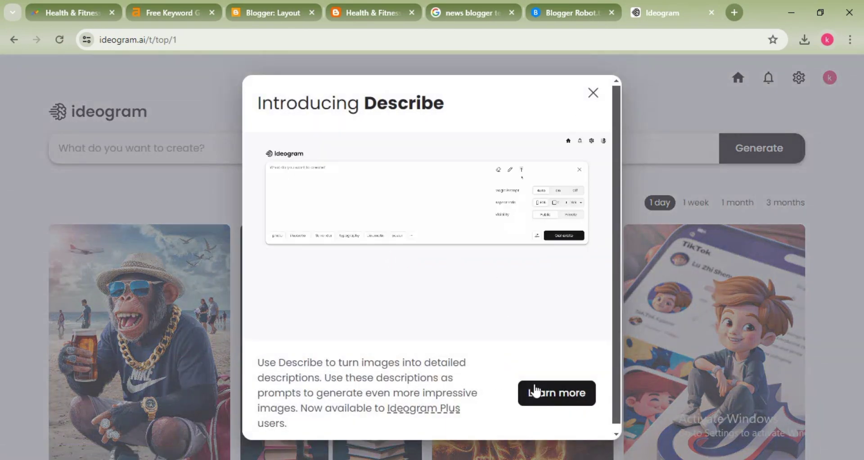
{"action": "left_click", "coordinate": [594, 93]}
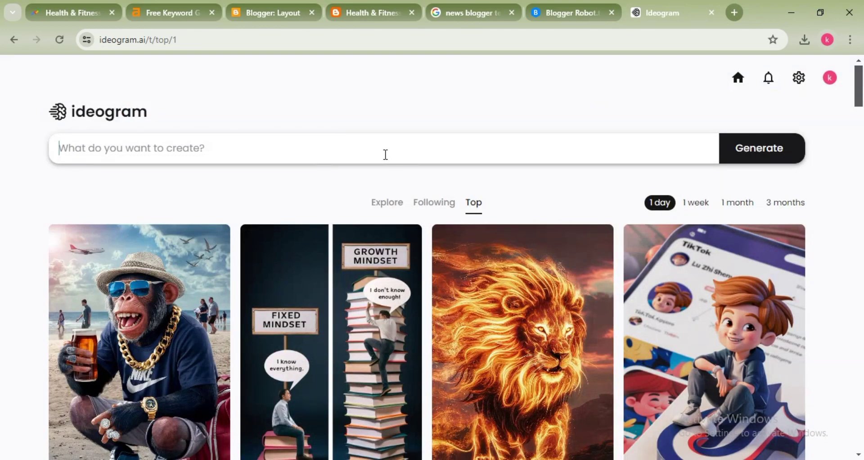
{"action": "scroll", "coordinate": [484, 293], "scroll_direction": "down", "scroll_amount": 3}
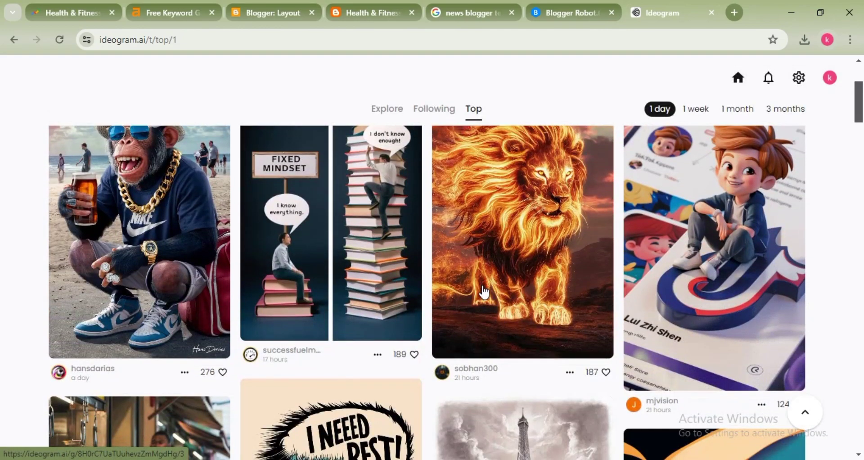
{"action": "scroll", "coordinate": [484, 293], "scroll_direction": "down", "scroll_amount": 4}
{"action": "scroll", "coordinate": [484, 293], "scroll_direction": "down", "scroll_amount": 15}
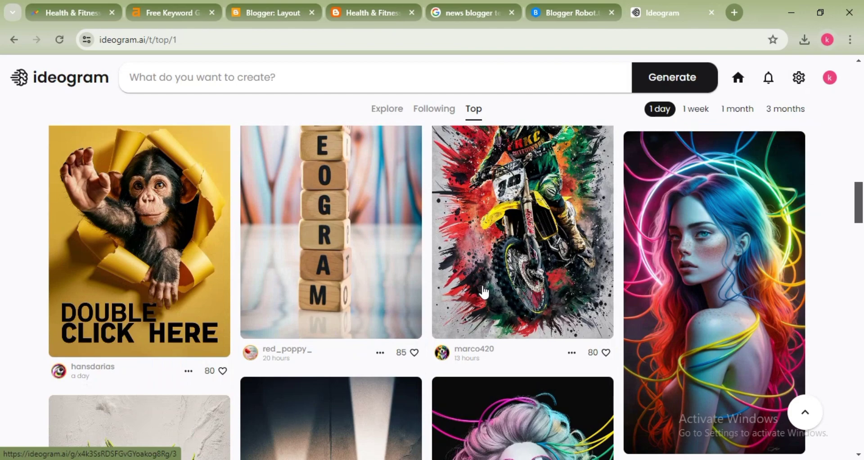
Step: Generate logo images in Ideogram from the prompt "Make A 3D Logo My Website Name Is "Health & Fitness" Make This Name Logo"
{"action": "scroll", "coordinate": [484, 292], "scroll_direction": "down", "scroll_amount": 6}
{"action": "scroll", "coordinate": [484, 293], "scroll_direction": "up", "scroll_amount": 20}
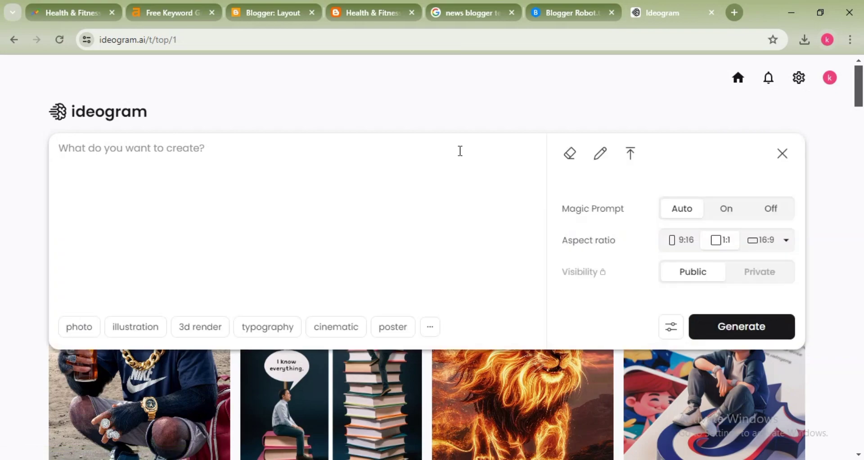
{"action": "type", "text": "Make A "}
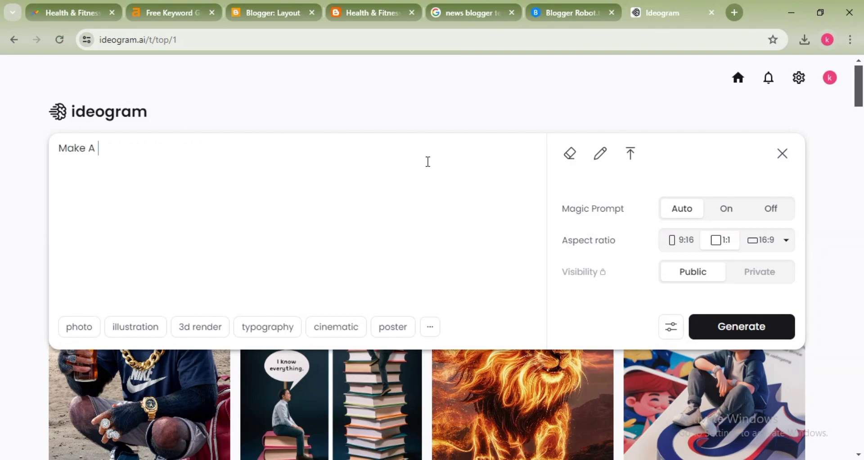
{"action": "type", "text": "3D Log"}
{"action": "type", "text": "o Fo"}
{"action": "type", "text": "y "}
{"action": "type", "text": "Website"}
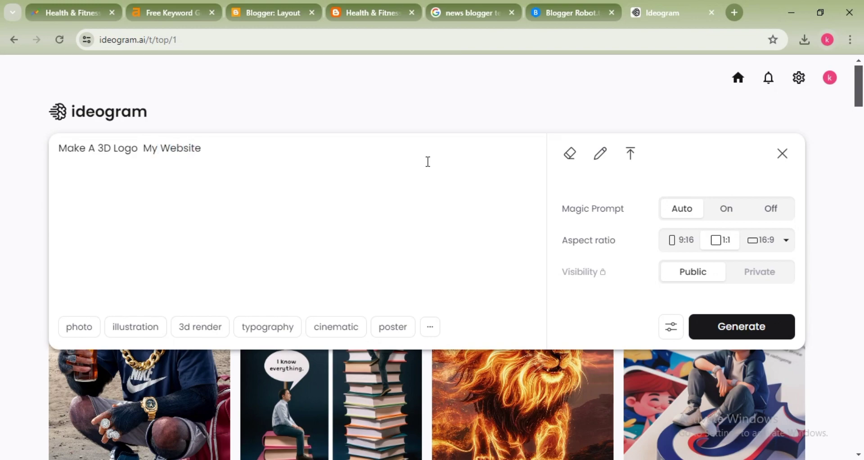
{"action": "type", "text": "  Name Is \"Health "}
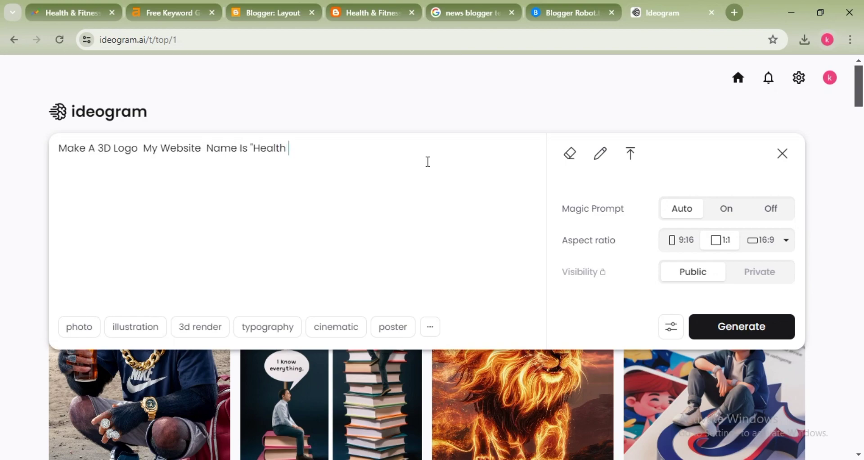
{"action": "type", "text": "& Fitness\" Ma"}
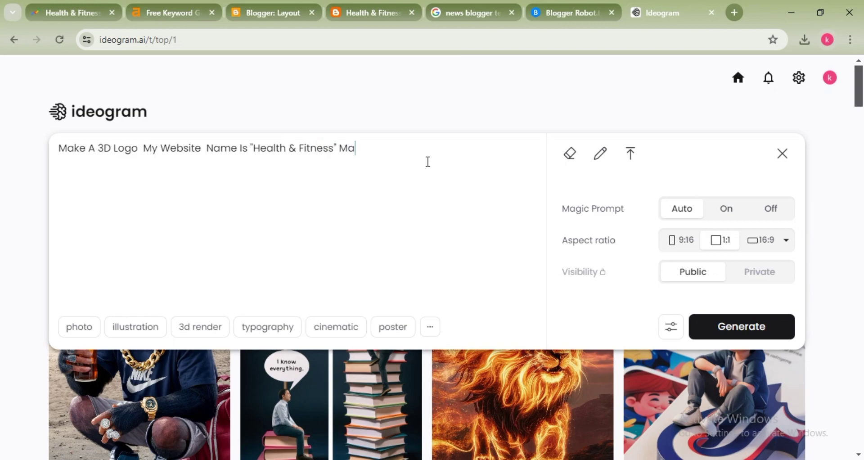
{"action": "type", "text": "ke This Name Logo"}
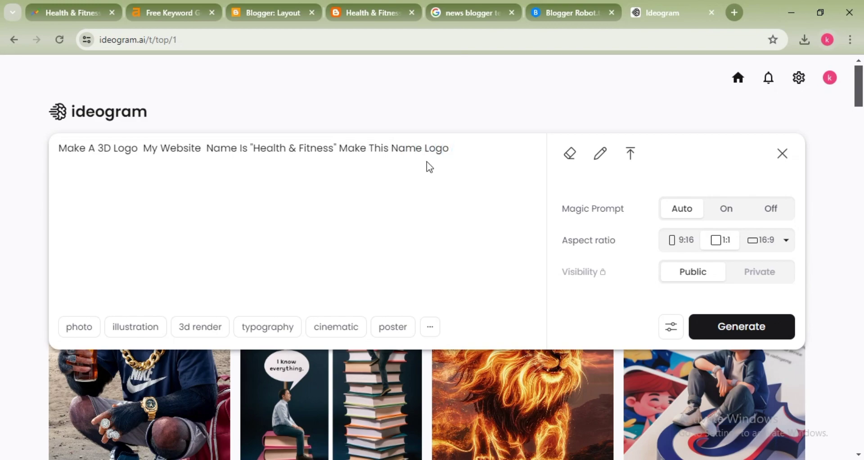
{"action": "key", "text": "Return"}
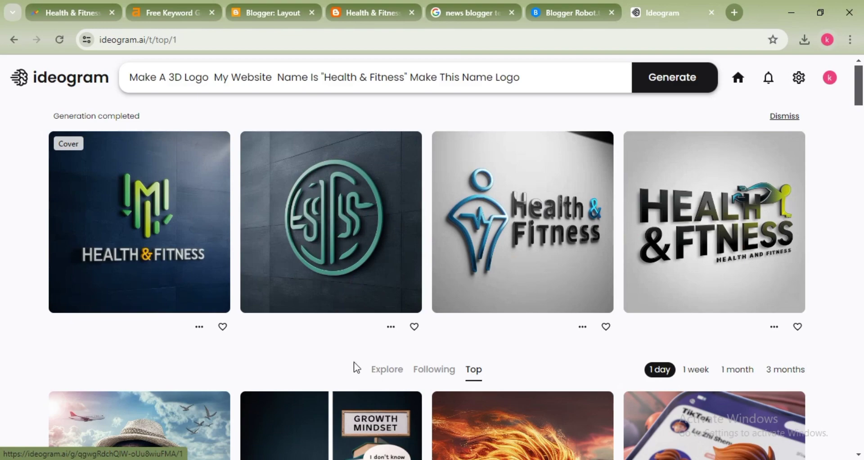
Step: Save the fourth generated logo, with black and green lettering on a grey background, to the computer
{"action": "right_click", "coordinate": [520, 230]}
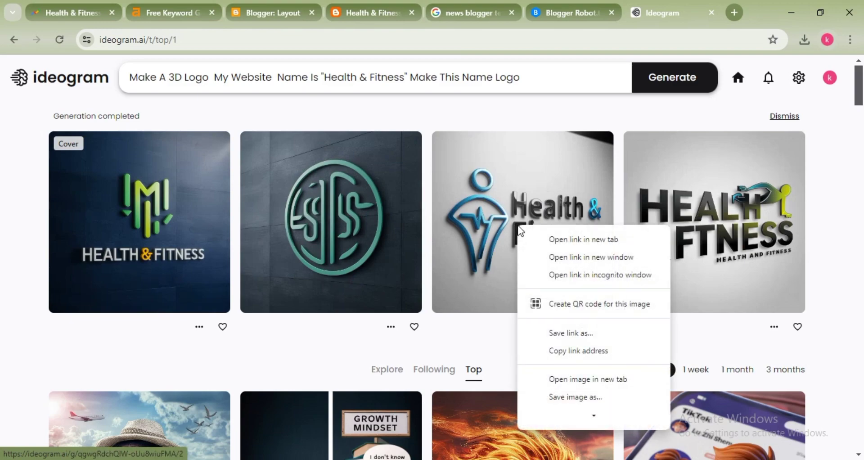
{"action": "right_click", "coordinate": [704, 188]}
{"action": "right_click", "coordinate": [704, 187]}
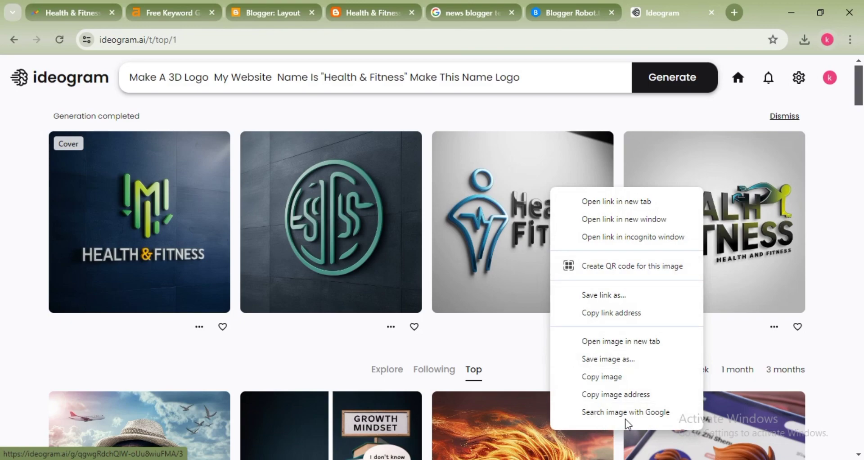
{"action": "scroll", "coordinate": [613, 386], "scroll_direction": "down", "scroll_amount": 1}
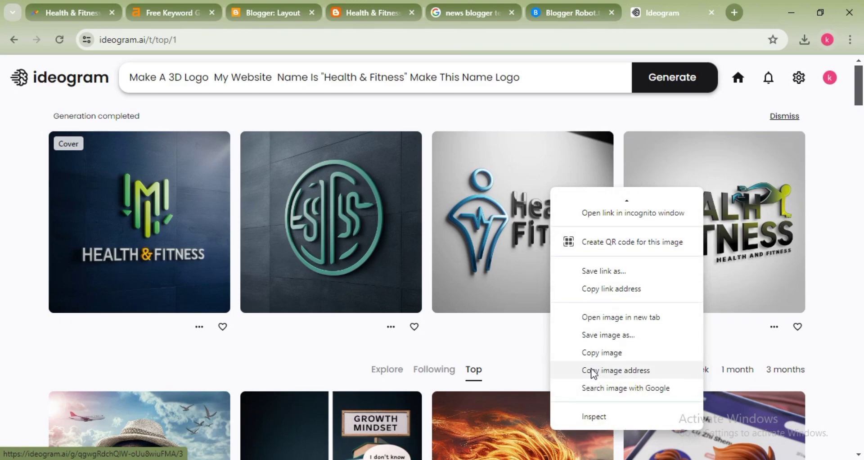
{"action": "scroll", "coordinate": [590, 368], "scroll_direction": "up", "scroll_amount": 1}
{"action": "left_click", "coordinate": [605, 362]}
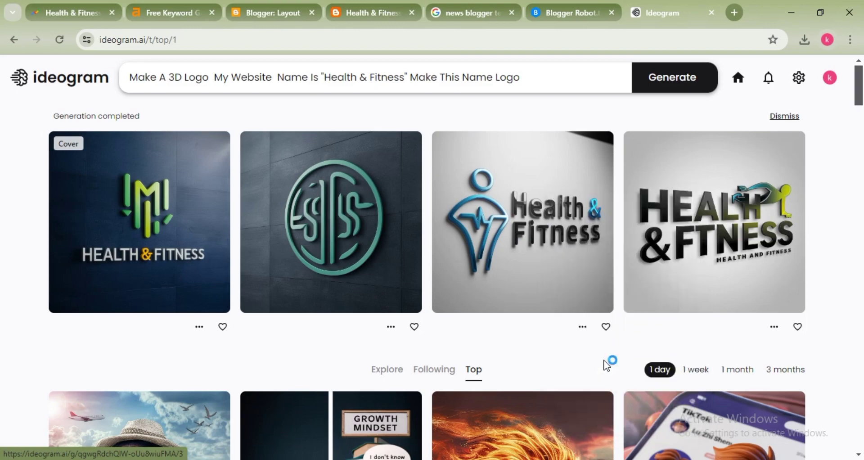
{"action": "key", "text": "Return"}
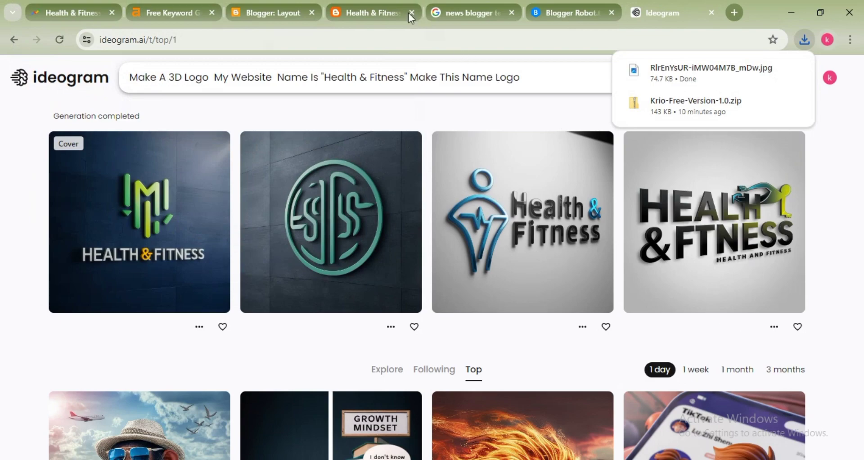
Step: Try to upload the downloaded grey-background logo from the Downloads folder as the Blogger header image and save the header
{"action": "left_click", "coordinate": [370, 7]}
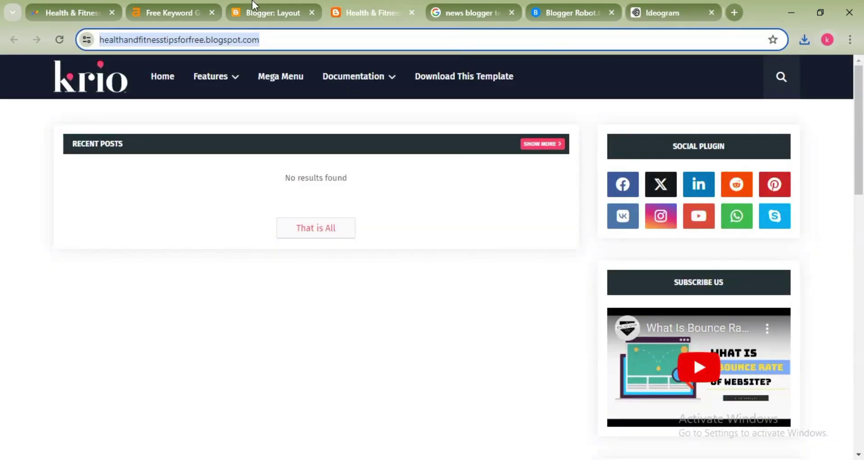
{"action": "left_click", "coordinate": [254, 7]}
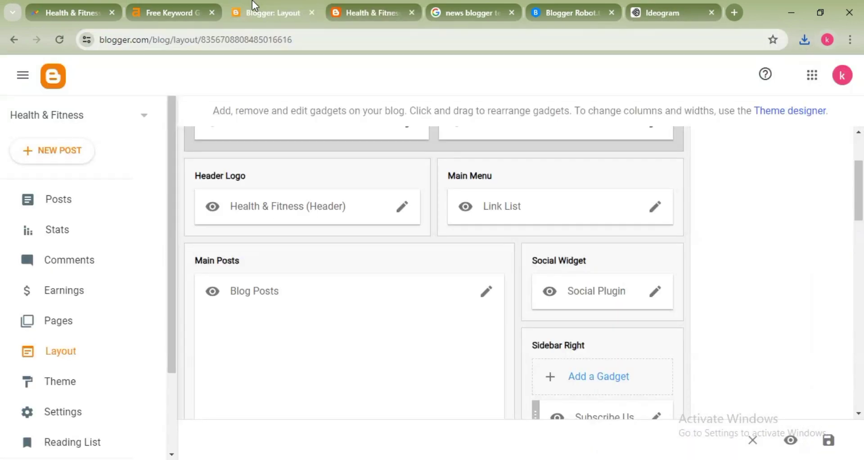
{"action": "left_click", "coordinate": [399, 217]}
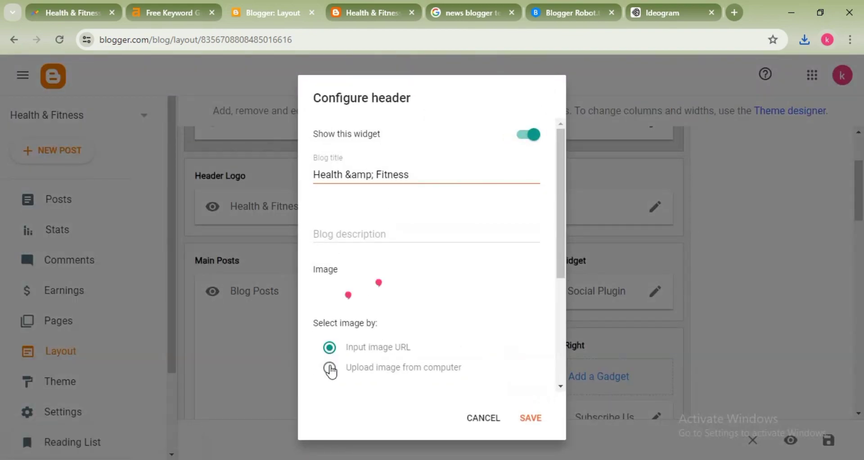
{"action": "left_click", "coordinate": [330, 363]}
{"action": "scroll", "coordinate": [459, 295], "scroll_direction": "down", "scroll_amount": 4}
{"action": "left_click", "coordinate": [351, 250]}
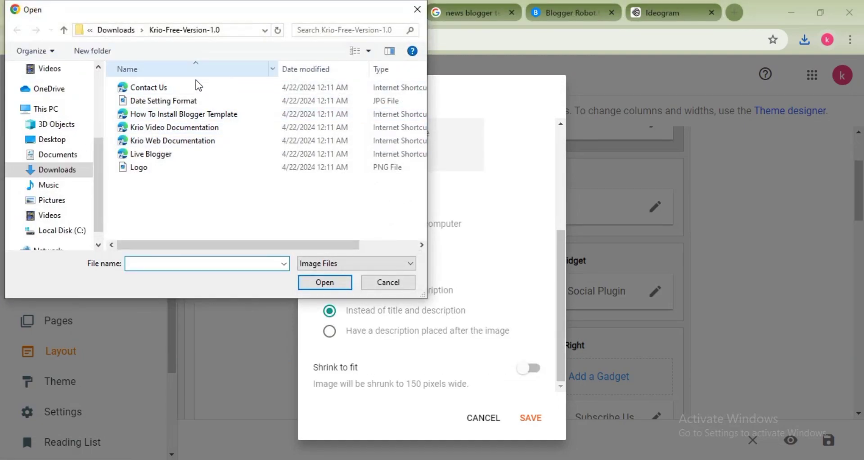
{"action": "scroll", "coordinate": [49, 126], "scroll_direction": "up", "scroll_amount": 3}
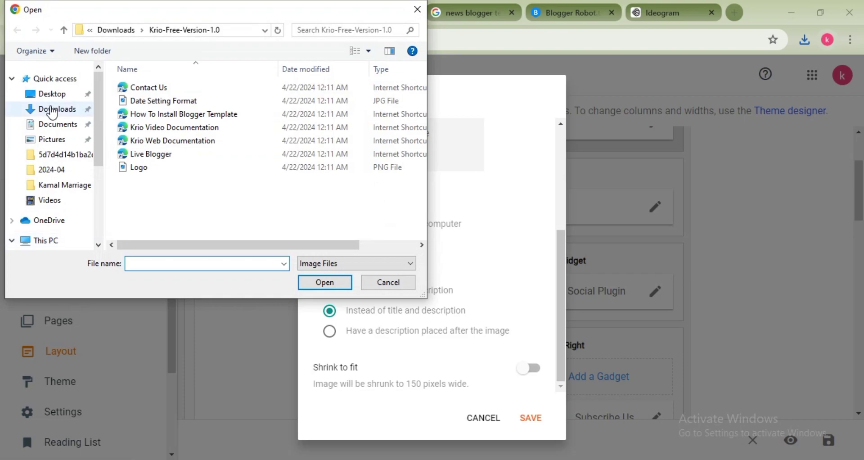
{"action": "left_click", "coordinate": [53, 110]}
{"action": "left_click", "coordinate": [347, 284]}
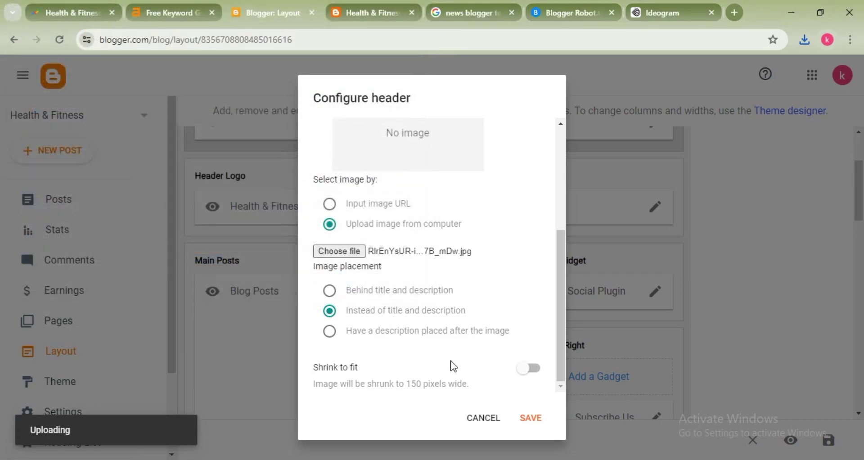
{"action": "left_click", "coordinate": [535, 420]}
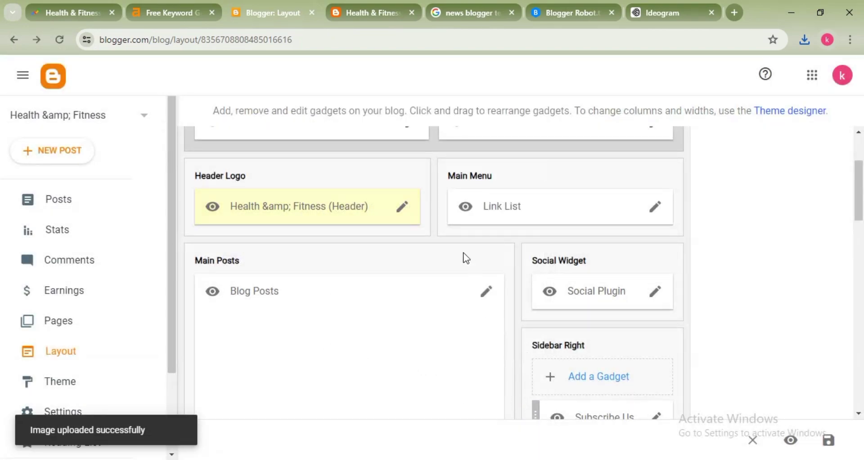
Step: Reload the live blog and inspect the site title and logo area in its header
{"action": "left_click", "coordinate": [341, 9]}
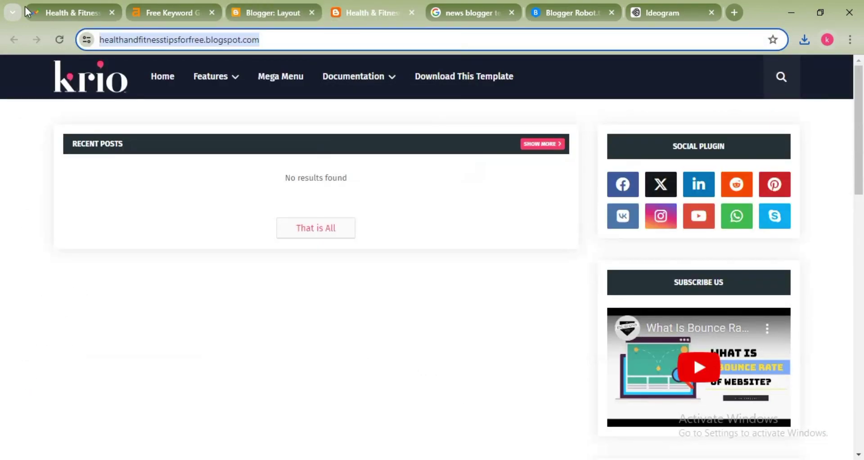
{"action": "left_click", "coordinate": [57, 33]}
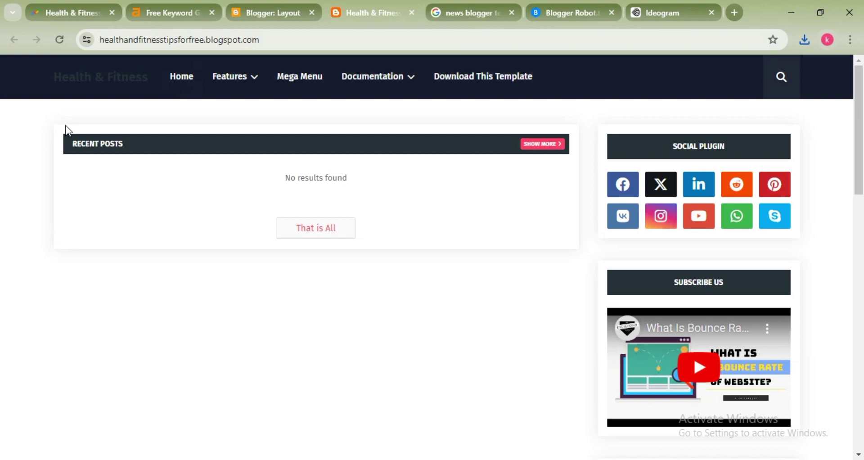
{"action": "left_click", "coordinate": [65, 37]}
{"action": "left_click_drag", "start_coordinate": [141, 77], "coordinate": [50, 82]}
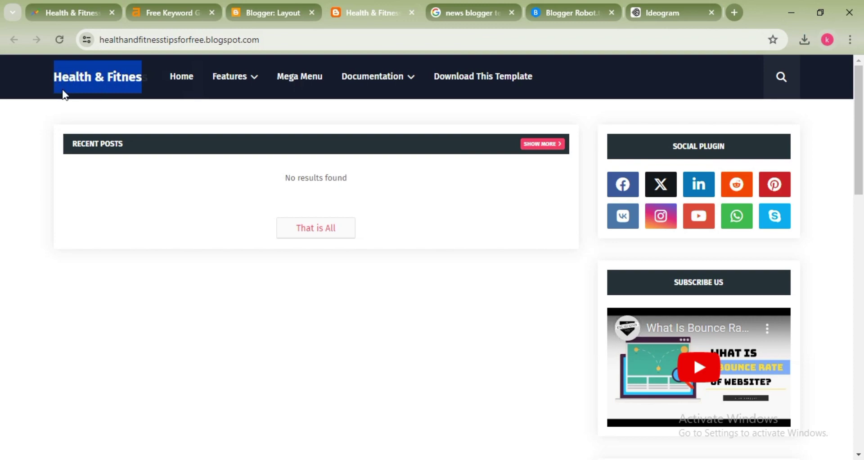
{"action": "left_click_drag", "start_coordinate": [148, 77], "coordinate": [37, 82]}
{"action": "mouse_move", "coordinate": [165, 76]}
{"action": "left_mouse_down"}
{"action": "mouse_move", "coordinate": [87, 75]}
{"action": "mouse_move", "coordinate": [90, 110]}
{"action": "left_mouse_up"}
{"action": "left_click", "coordinate": [87, 255]}
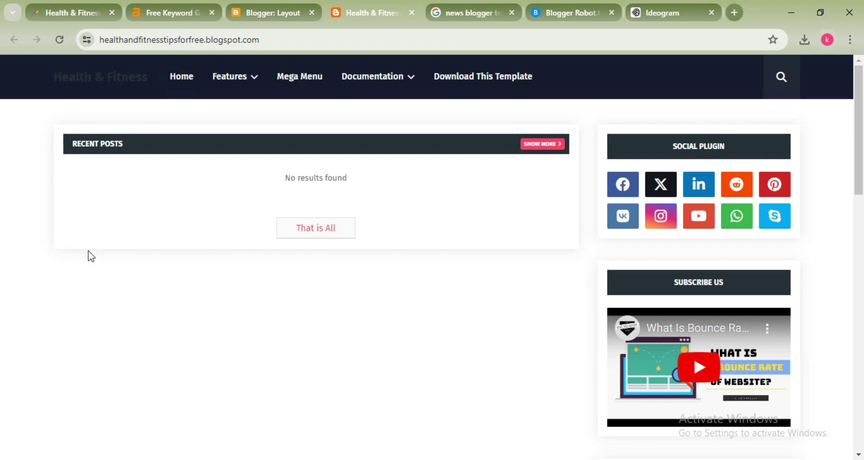
Step: Return to Ideogram and save the first generated Health & Fitness logo, on the dark blue background, to the computer
{"action": "left_click", "coordinate": [640, 9]}
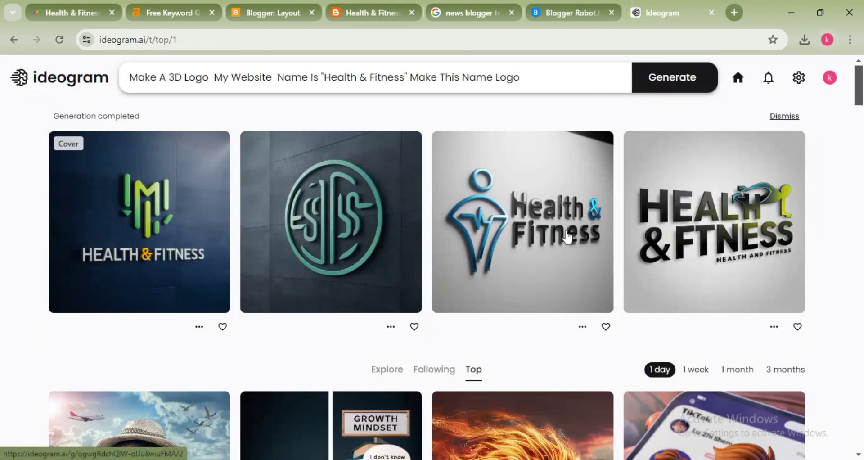
{"action": "right_click", "coordinate": [187, 201]}
{"action": "left_click", "coordinate": [252, 373]}
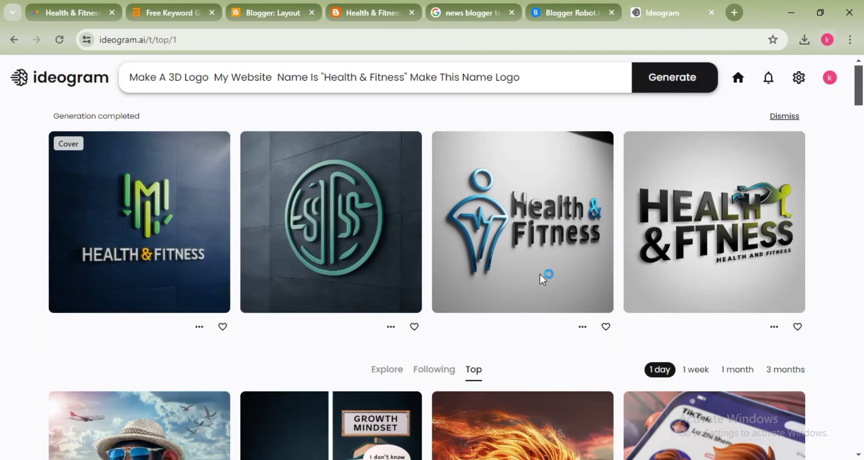
{"action": "key", "text": "Return"}
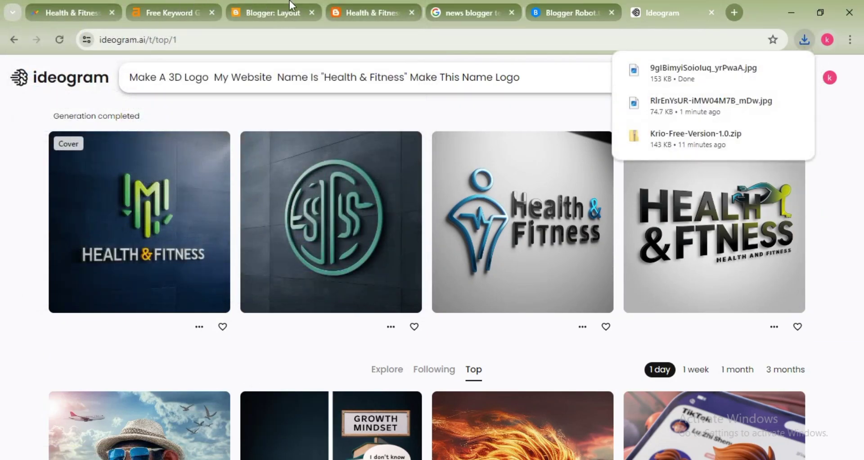
Step: Upload the downloaded dark blue logo from the computer as the Blogger header image and save the header once its preview loads
{"action": "left_click", "coordinate": [290, 2]}
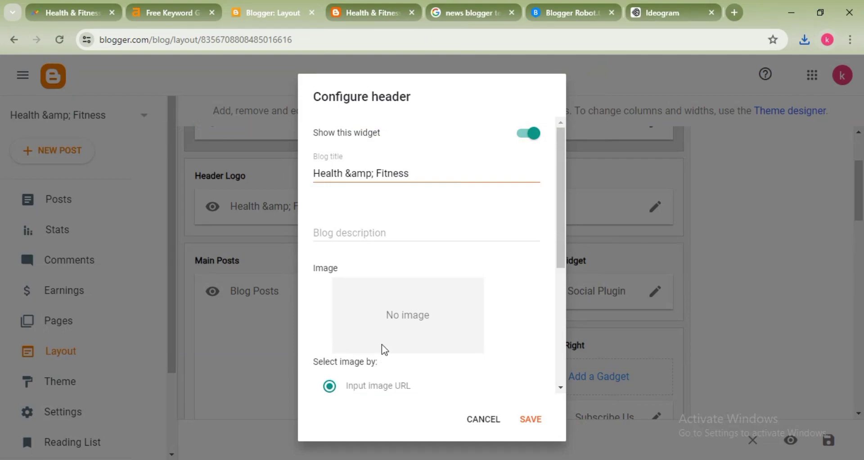
{"action": "scroll", "coordinate": [382, 347], "scroll_direction": "down", "scroll_amount": 5}
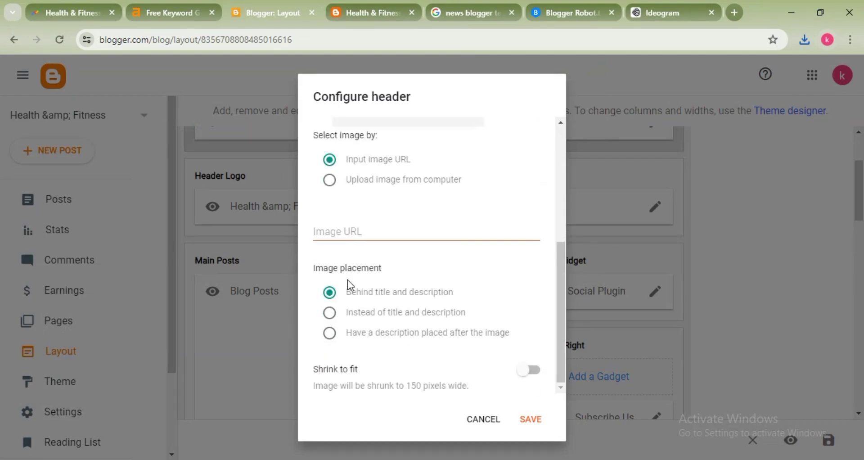
{"action": "left_click", "coordinate": [330, 182]}
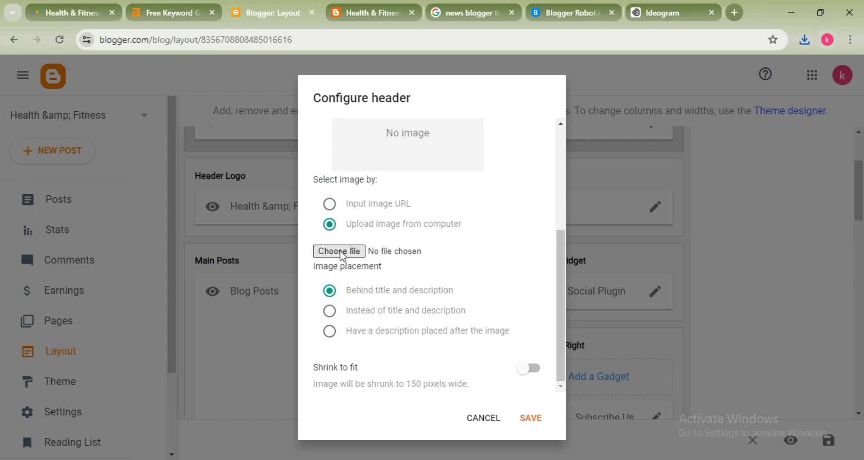
{"action": "left_click", "coordinate": [340, 252]}
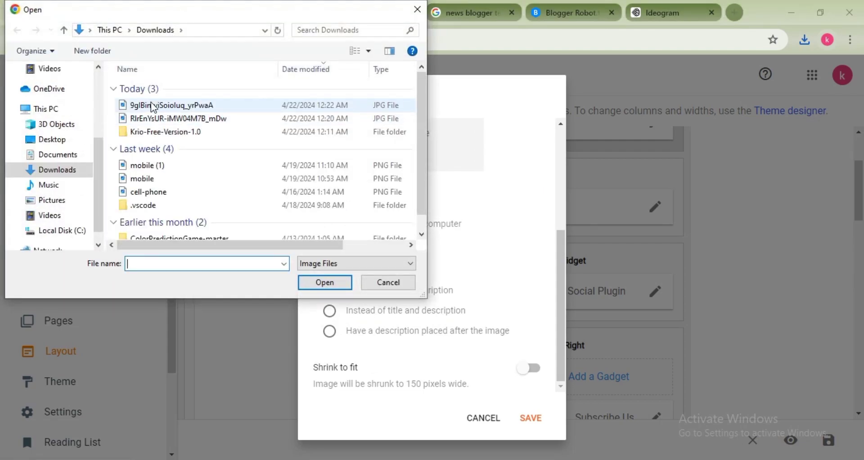
{"action": "left_click", "coordinate": [153, 107]}
{"action": "left_click", "coordinate": [330, 279]}
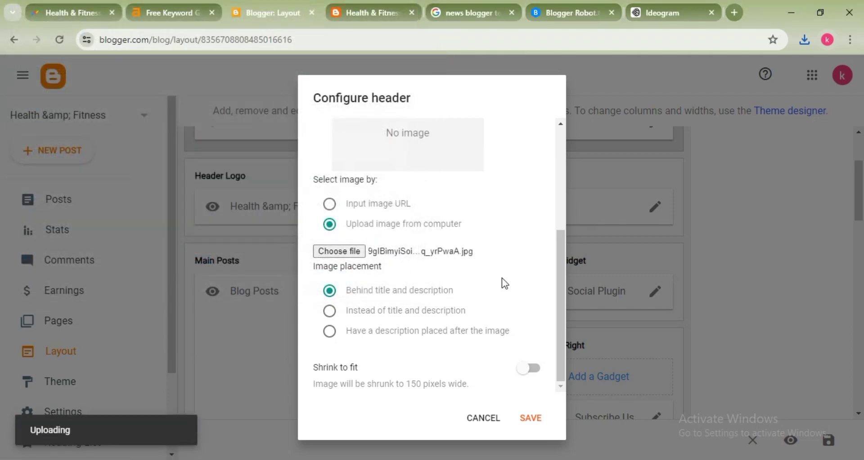
{"action": "scroll", "coordinate": [502, 279], "scroll_direction": "up", "scroll_amount": 2}
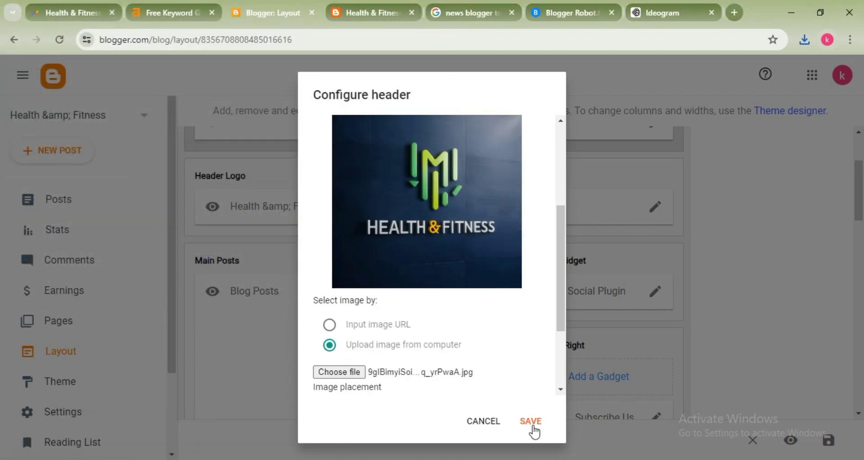
{"action": "left_click", "coordinate": [532, 421]}
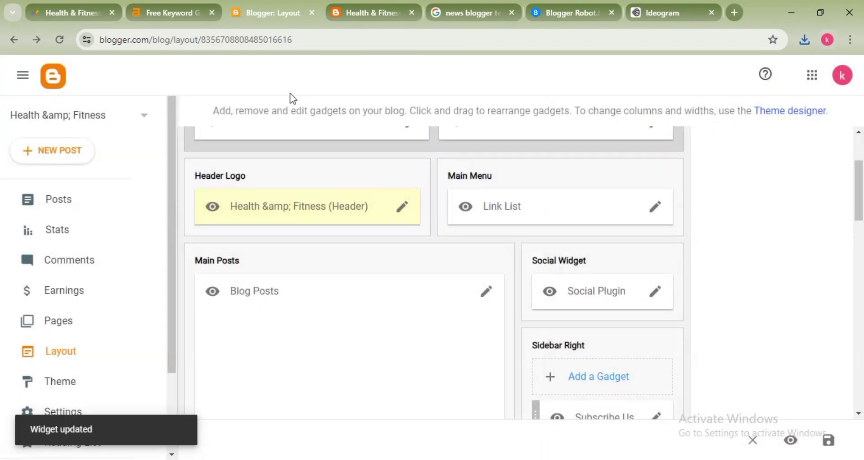
Step: Reload the live blog and check its header for the newly uploaded logo
{"action": "left_click", "coordinate": [108, 14]}
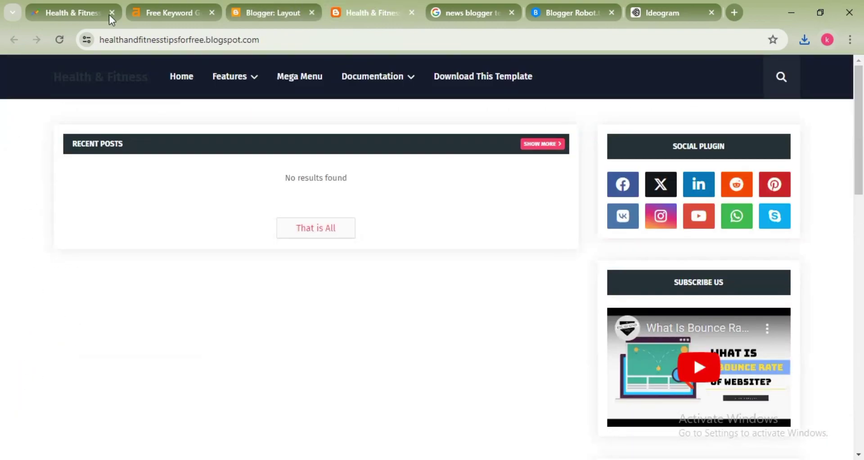
{"action": "left_click", "coordinate": [60, 40]}
{"action": "left_click_drag", "start_coordinate": [136, 88], "coordinate": [59, 72]}
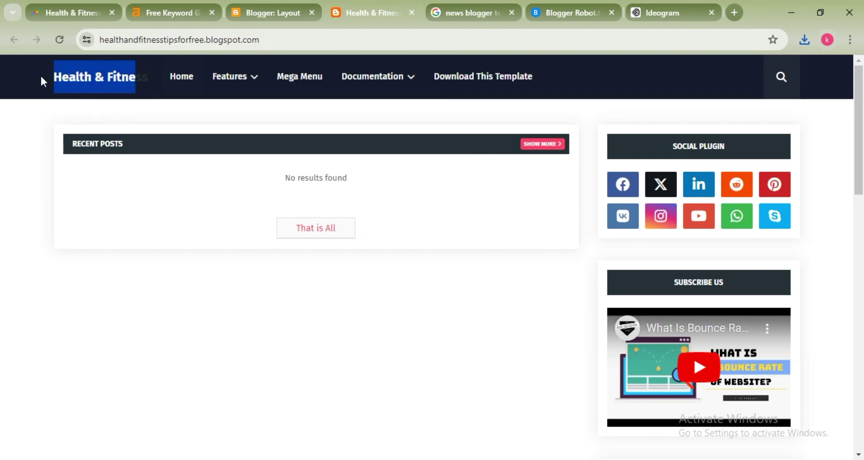
Step: Return to the Blogger layout and look over the theme options, main menu, social widget and right sidebar gadgets
{"action": "left_click", "coordinate": [275, 12]}
{"action": "scroll", "coordinate": [444, 229], "scroll_direction": "down", "scroll_amount": 1}
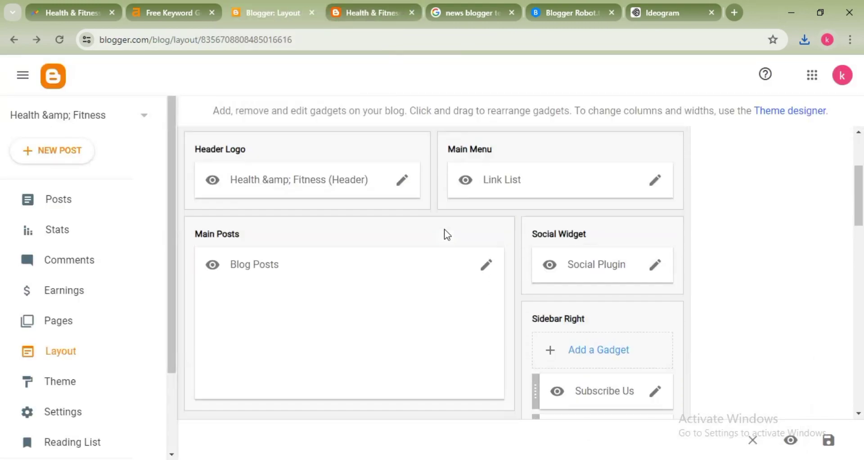
{"action": "scroll", "coordinate": [444, 229], "scroll_direction": "up", "scroll_amount": 3}
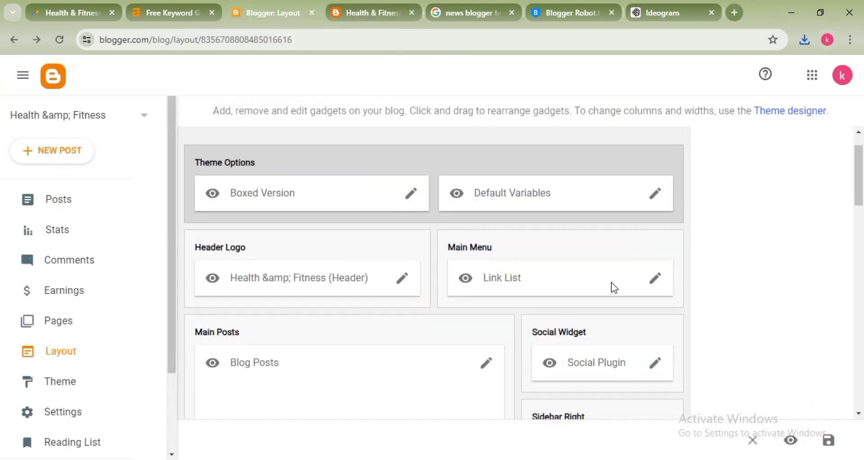
{"action": "scroll", "coordinate": [614, 288], "scroll_direction": "down", "scroll_amount": 3}
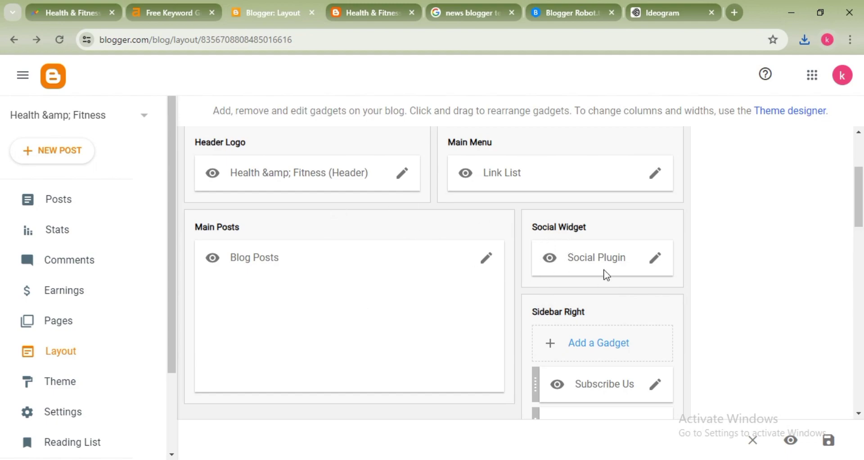
{"action": "scroll", "coordinate": [594, 250], "scroll_direction": "down", "scroll_amount": 2}
{"action": "scroll", "coordinate": [594, 245], "scroll_direction": "down", "scroll_amount": 1}
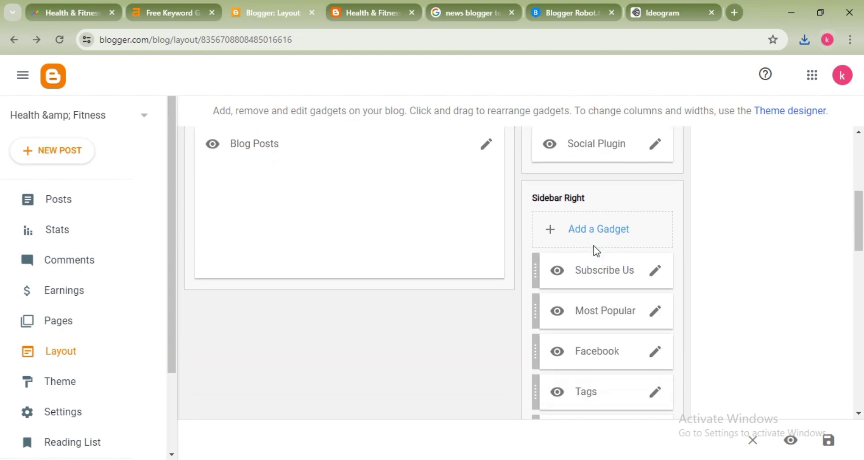
Step: Review the gadgets in the blog layout from the right sidebar down to the footer menu
{"action": "scroll", "coordinate": [630, 270], "scroll_direction": "down", "scroll_amount": 1}
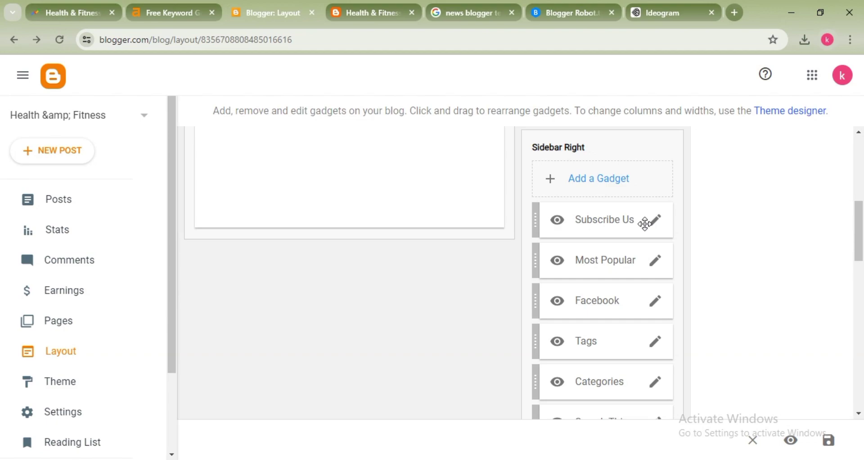
{"action": "scroll", "coordinate": [621, 231], "scroll_direction": "down", "scroll_amount": 1}
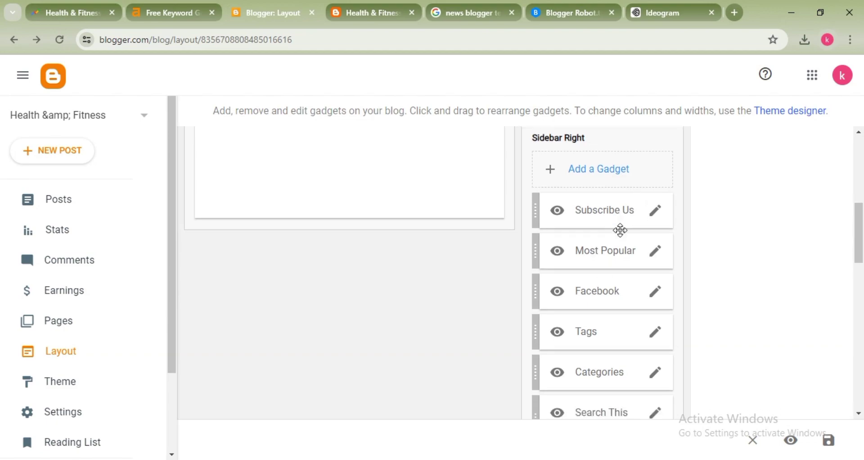
{"action": "scroll", "coordinate": [620, 231], "scroll_direction": "down", "scroll_amount": 2}
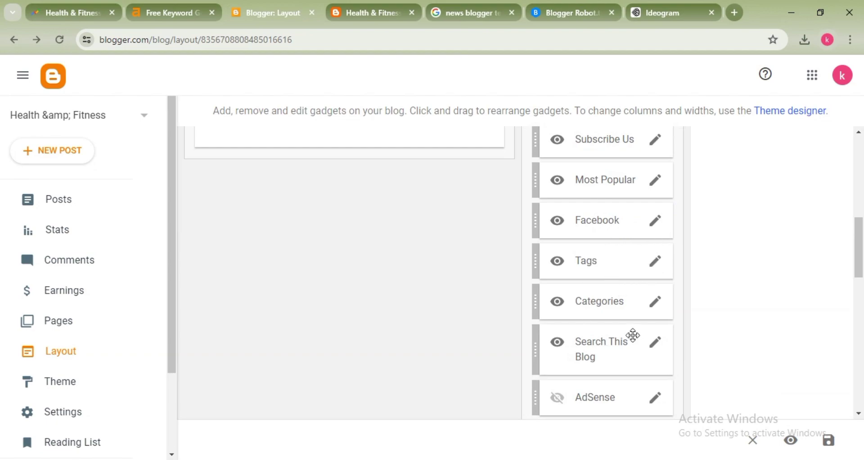
{"action": "scroll", "coordinate": [634, 336], "scroll_direction": "down", "scroll_amount": 2}
{"action": "scroll", "coordinate": [636, 332], "scroll_direction": "down", "scroll_amount": 2}
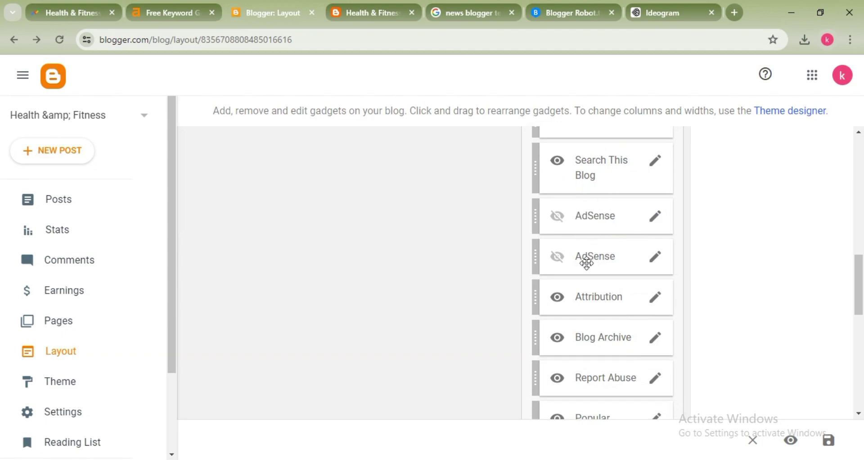
{"action": "scroll", "coordinate": [642, 267], "scroll_direction": "down", "scroll_amount": 8}
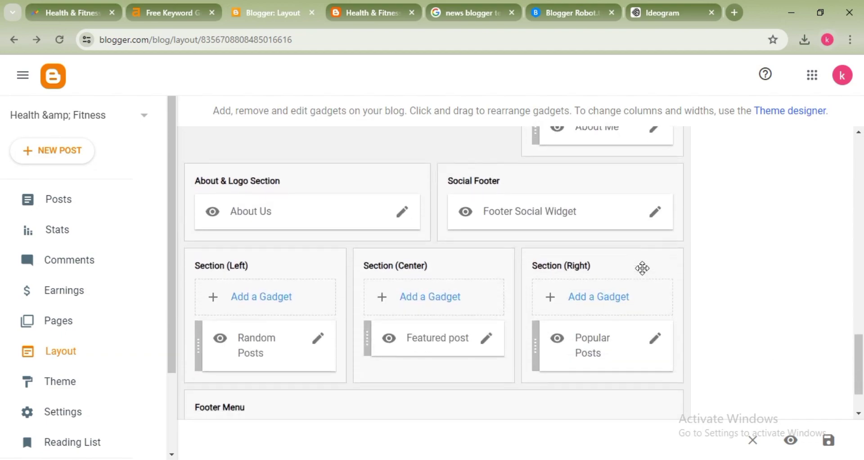
{"action": "scroll", "coordinate": [642, 268], "scroll_direction": "down", "scroll_amount": 2}
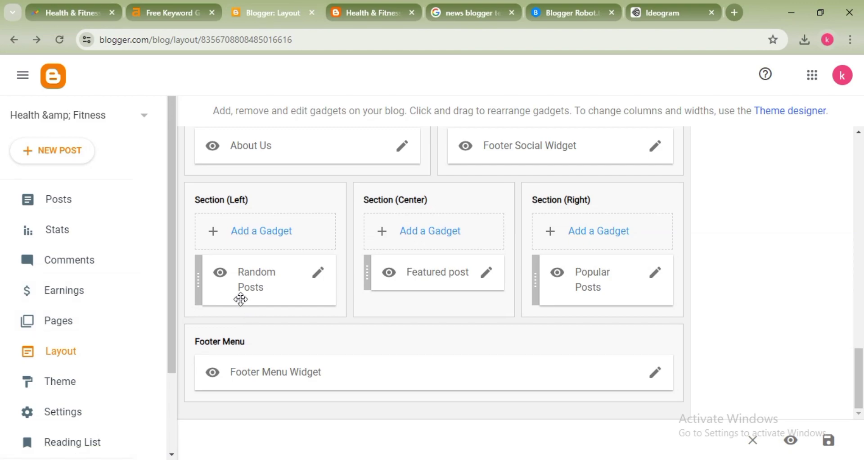
Step: Start a new blog post and place the cursor in its title field
{"action": "left_click", "coordinate": [66, 200]}
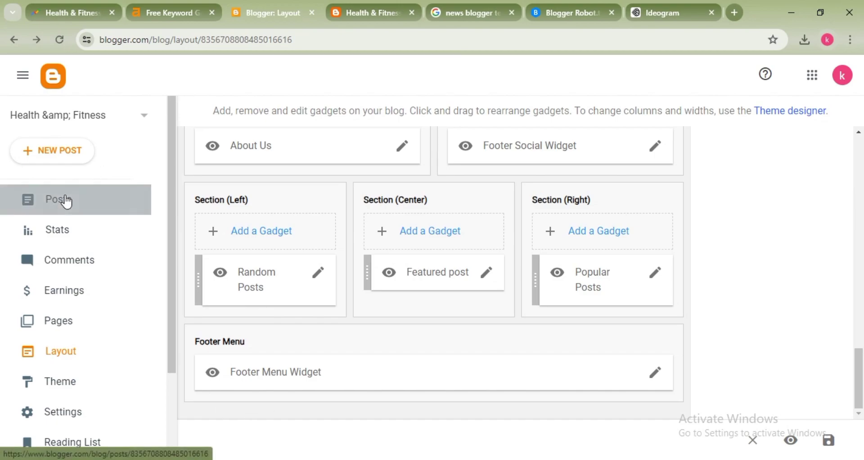
{"action": "left_click", "coordinate": [66, 154]}
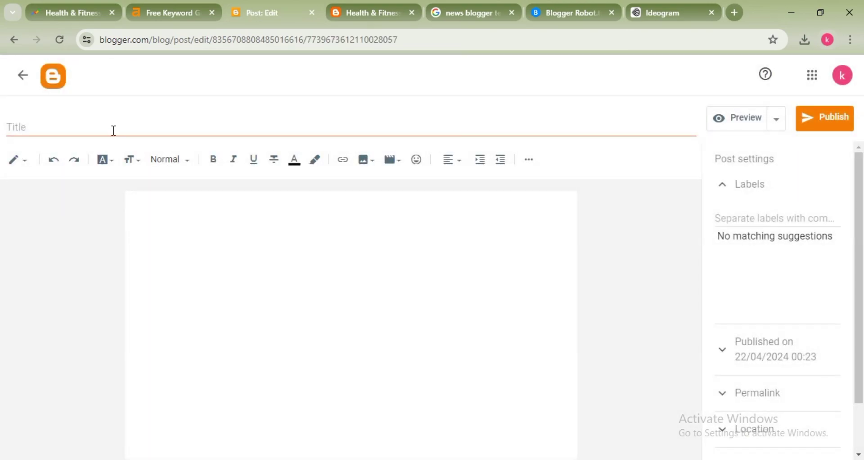
{"action": "left_click", "coordinate": [114, 129]}
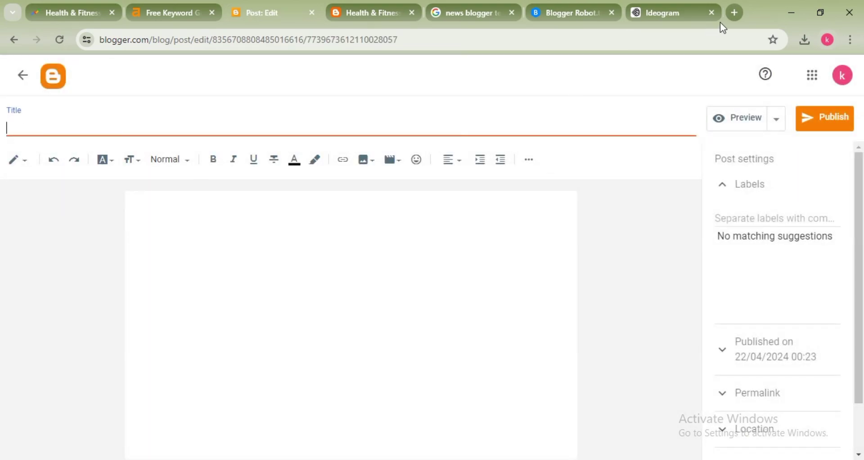
Step: Open ChatGPT at chat.openai.com in a new browser tab
{"action": "left_click", "coordinate": [739, 12]}
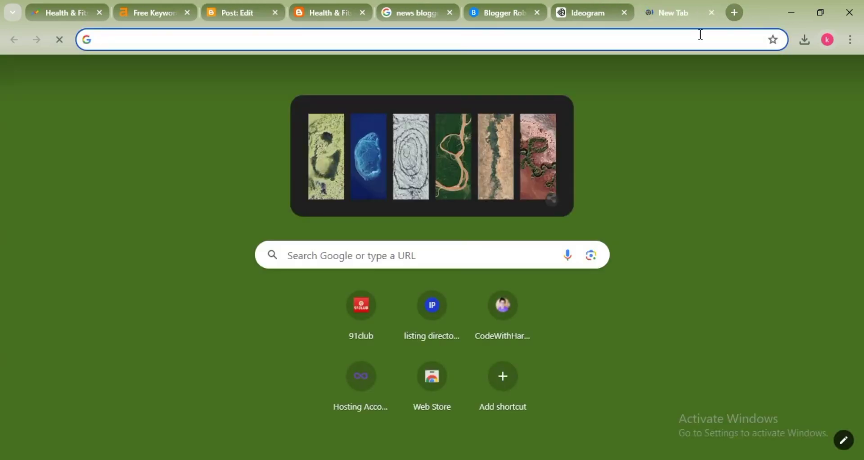
{"action": "left_click", "coordinate": [701, 35]}
{"action": "type", "text": "chat.openai.com"}
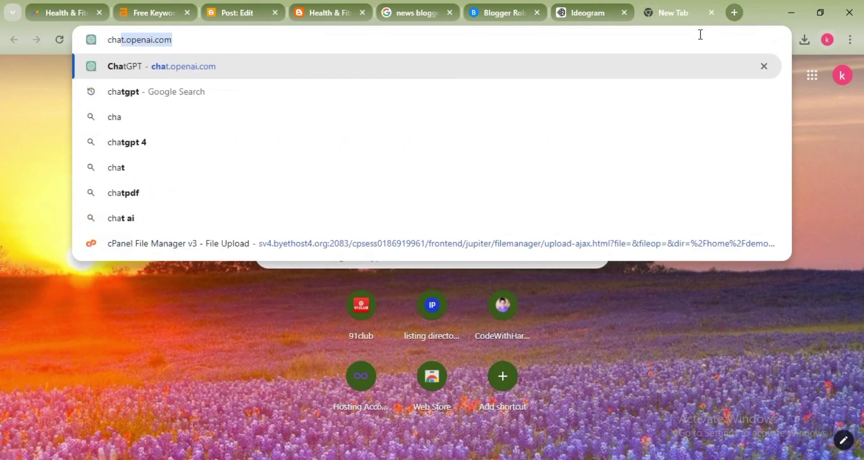
{"action": "key", "text": "Return"}
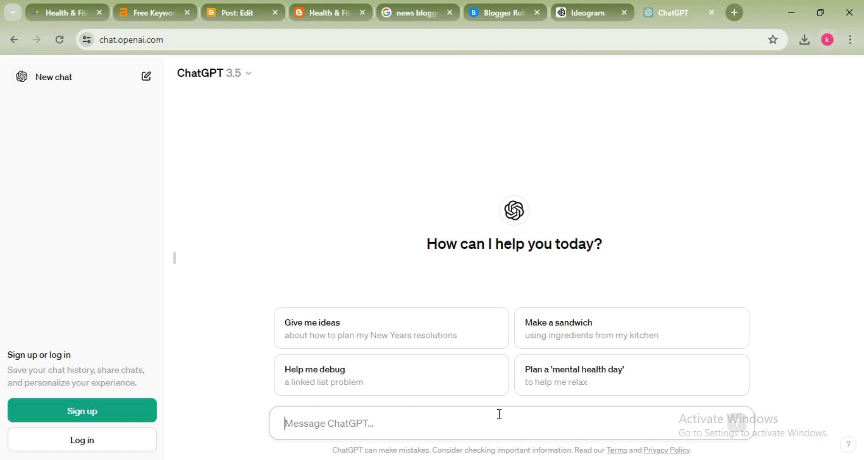
Step: Send ChatGPT the prompt "Best 8 Point To Follow In Life To Storng Body Make A Blog Artical In All Point Explain"
{"action": "type", "text": "Best"}
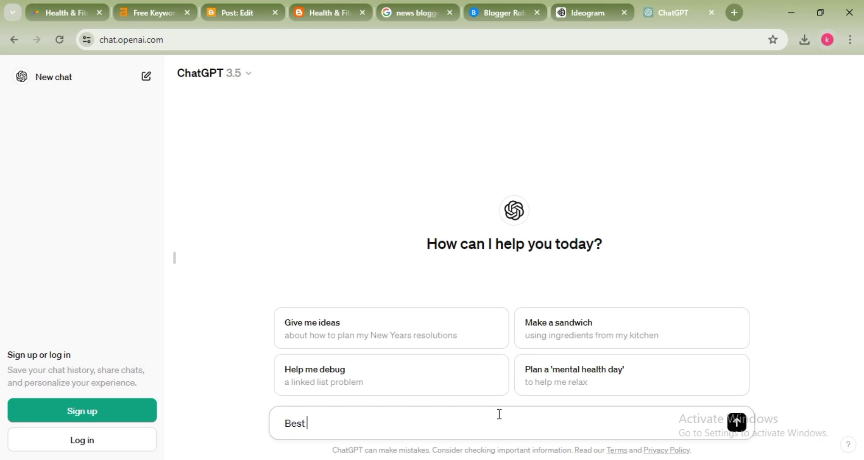
{"action": "type", "text": " 8 Point To Follow"}
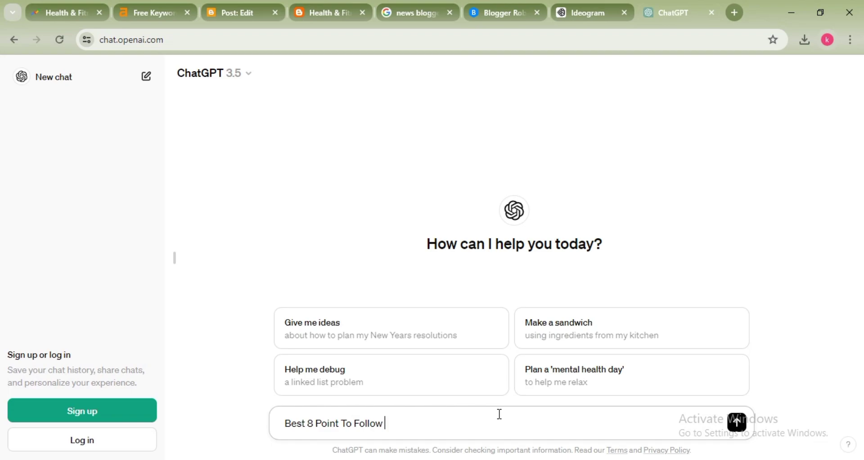
{"action": "type", "text": " In Life To Storng"}
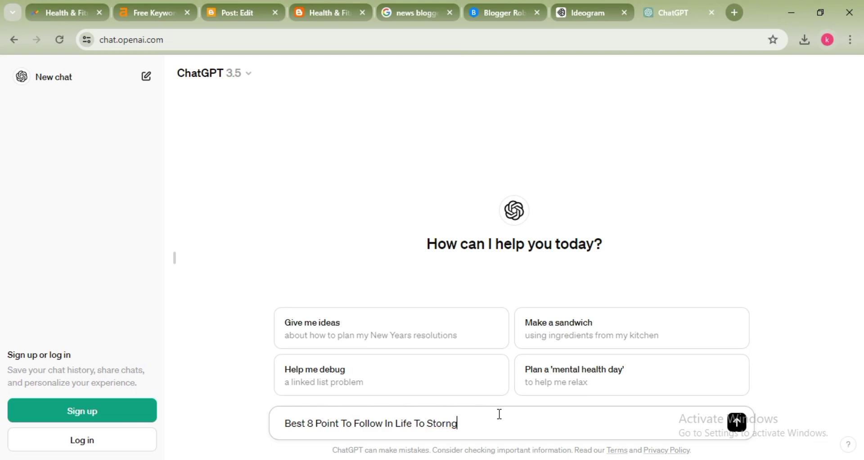
{"action": "type", "text": " Body"}
{"action": "type", "text": "Make A B"}
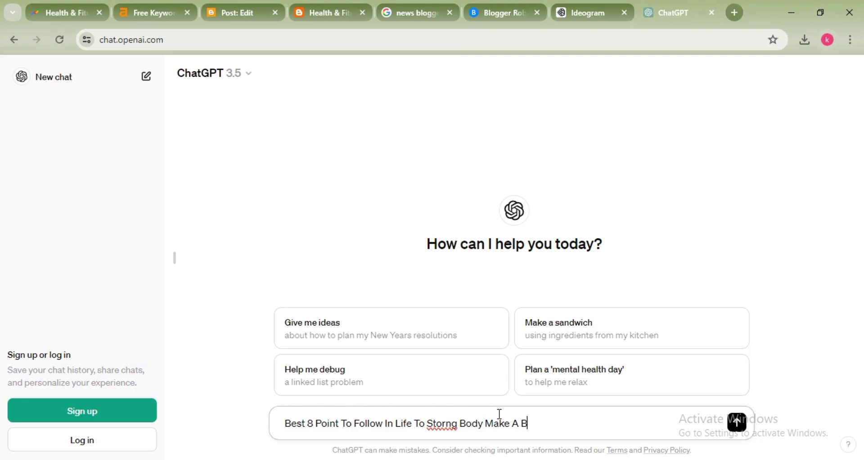
{"action": "type", "text": "log Ar"}
{"action": "type", "text": "ti"}
{"action": "type", "text": "cal"}
{"action": "type", "text": "In "}
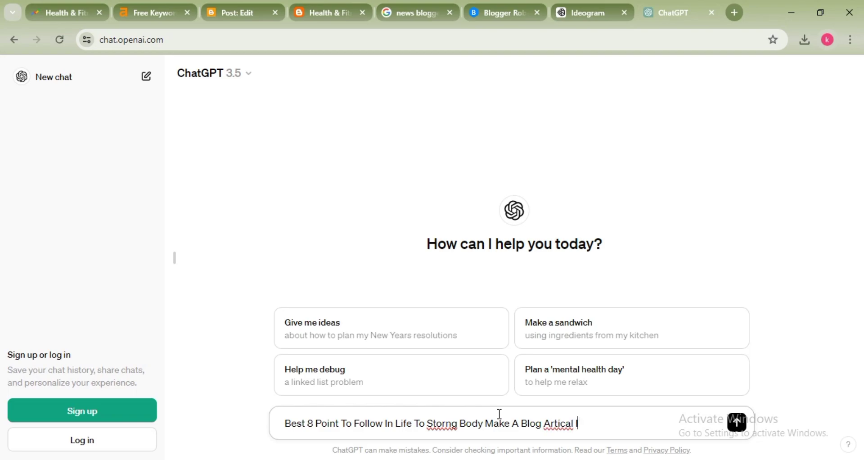
{"action": "type", "text": "All Point Explain"}
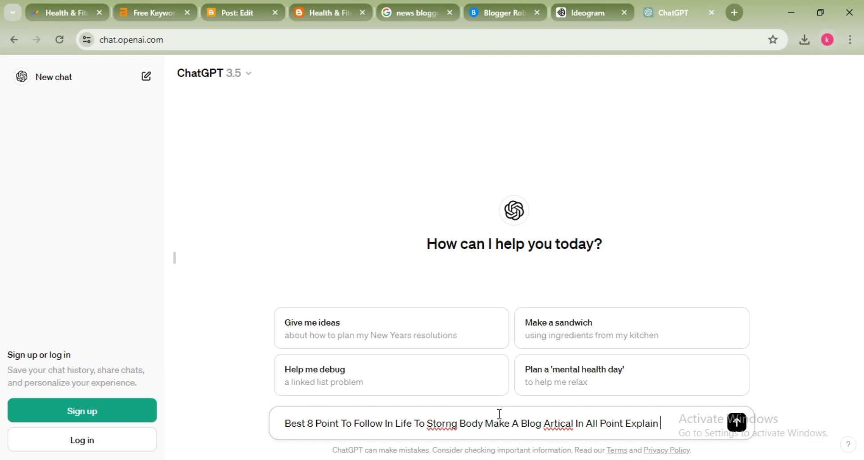
{"action": "key", "text": "Return"}
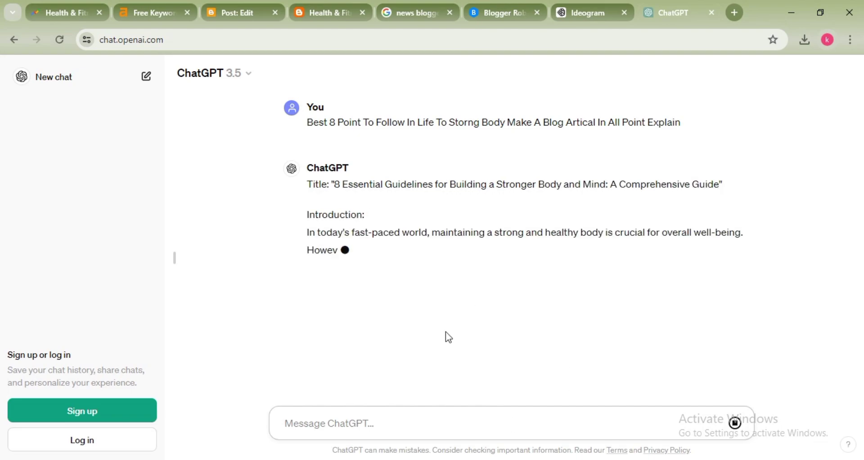
Step: Read the title, introduction and first points of the article as ChatGPT generates it
{"action": "left_click_drag", "start_coordinate": [295, 185], "coordinate": [330, 185]}
{"action": "left_click_drag", "start_coordinate": [301, 222], "coordinate": [332, 221]}
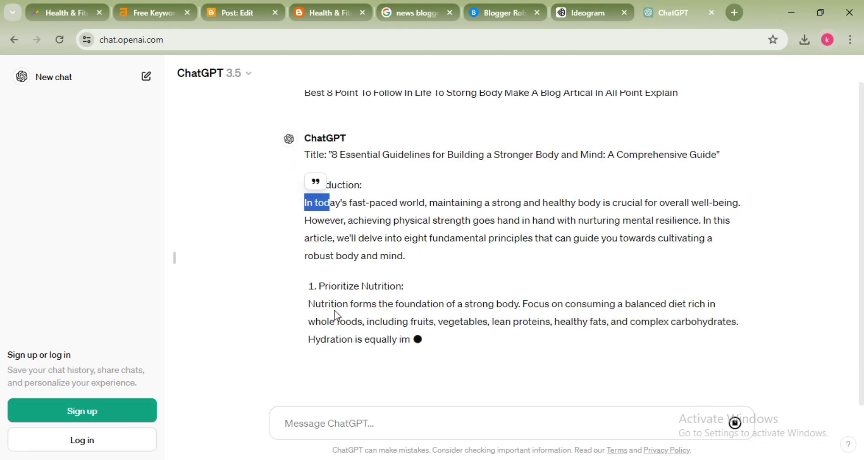
{"action": "left_click_drag", "start_coordinate": [317, 286], "coordinate": [402, 302]}
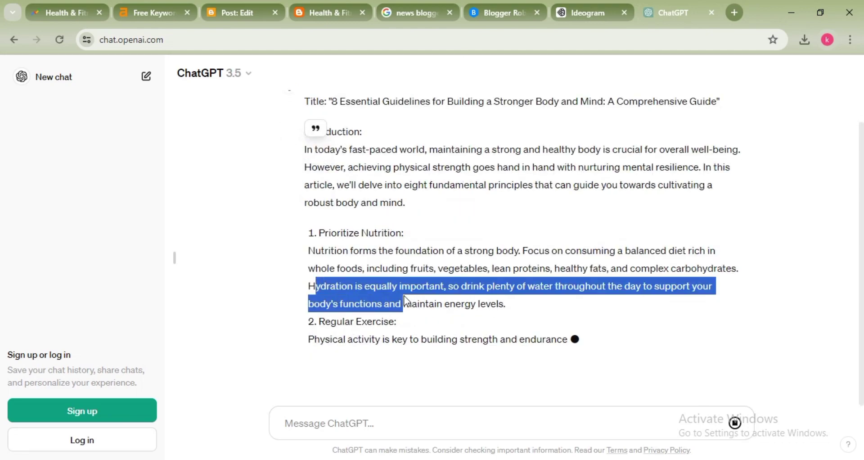
{"action": "left_click_drag", "start_coordinate": [325, 302], "coordinate": [423, 322]}
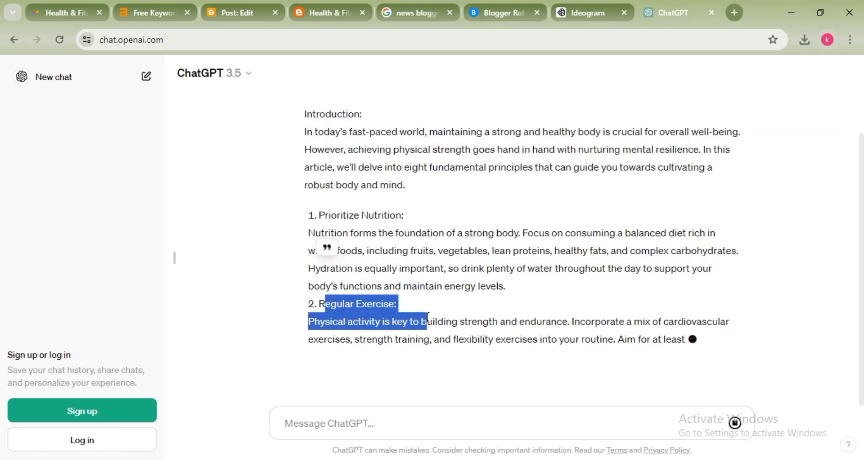
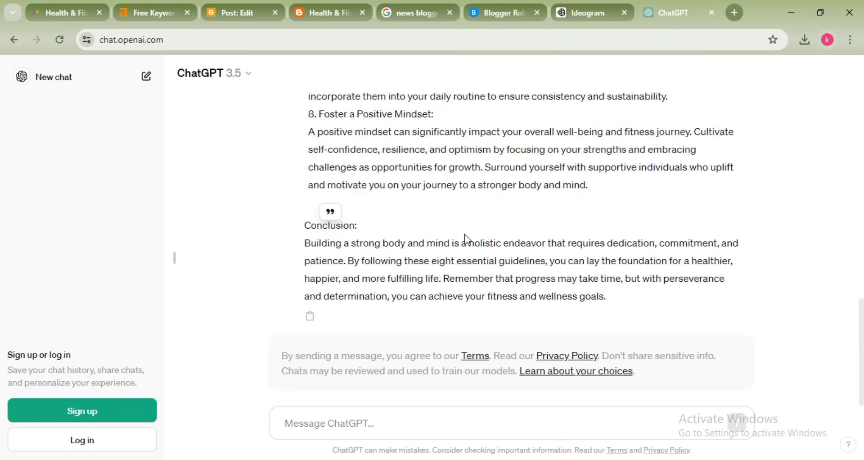
Step: Copy "8 Essential Guidelines for Building a Stronger Body and Mind: A Comprehensive Guide" from ChatGPT into the Blogger post's title
{"action": "scroll", "coordinate": [464, 240], "scroll_direction": "up", "scroll_amount": 15}
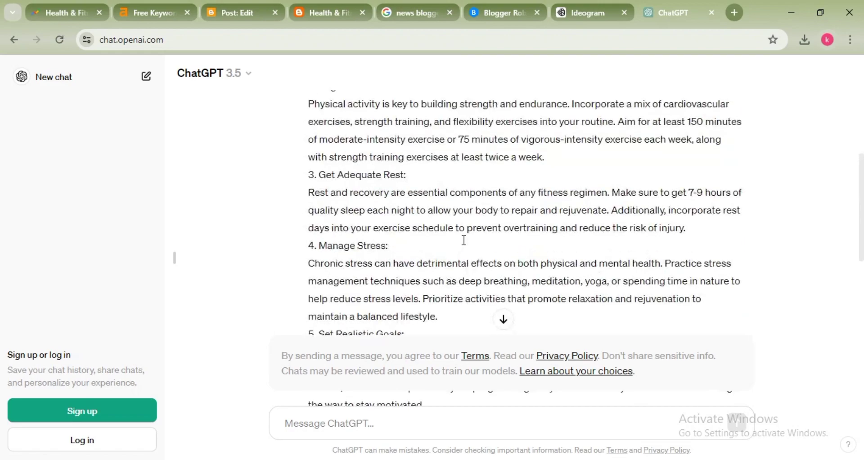
{"action": "scroll", "coordinate": [463, 240], "scroll_direction": "up", "scroll_amount": 6}
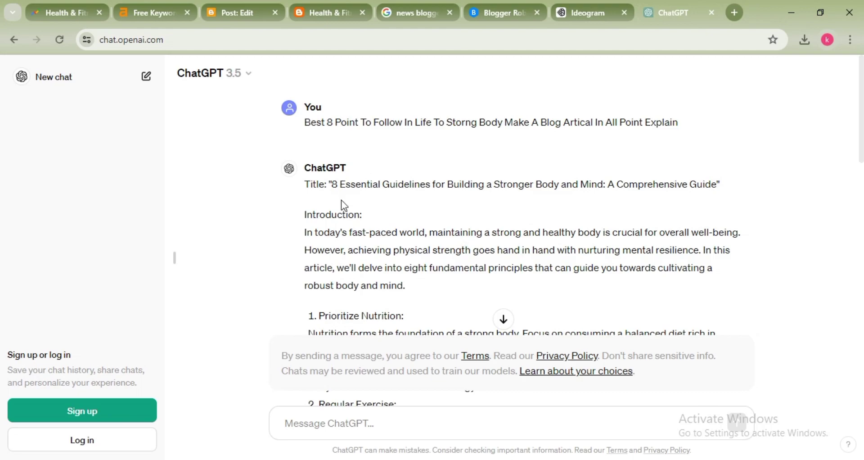
{"action": "left_click_drag", "start_coordinate": [333, 184], "coordinate": [716, 178]}
{"action": "key", "text": "ctrl+c"}
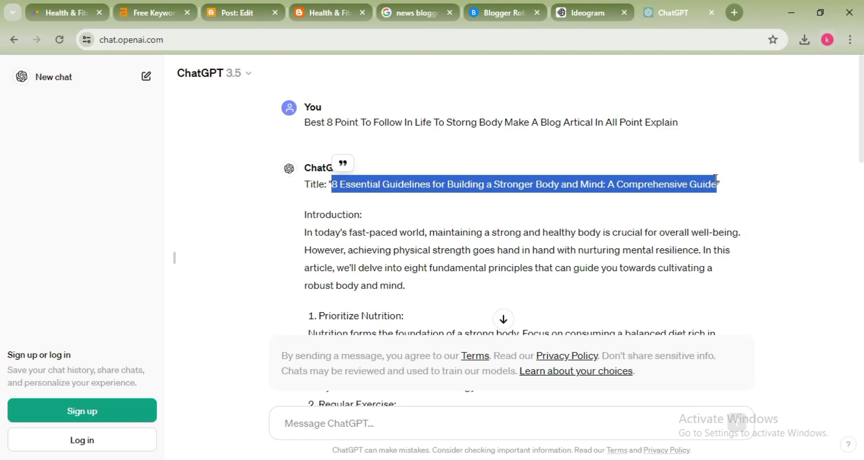
{"action": "left_click", "coordinate": [254, 2]}
{"action": "left_click", "coordinate": [204, 121]}
{"action": "key", "text": "ctrl+v"}
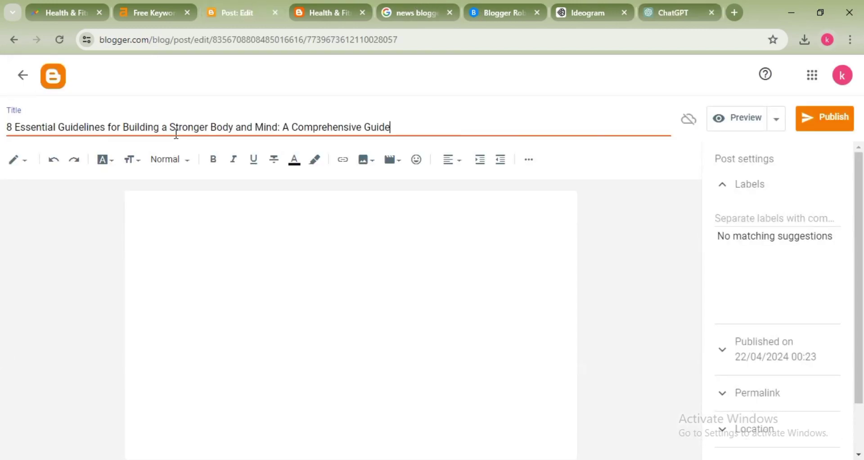
Step: Place the cursor in the post body and go back to the article's introduction in ChatGPT
{"action": "left_click", "coordinate": [278, 226]}
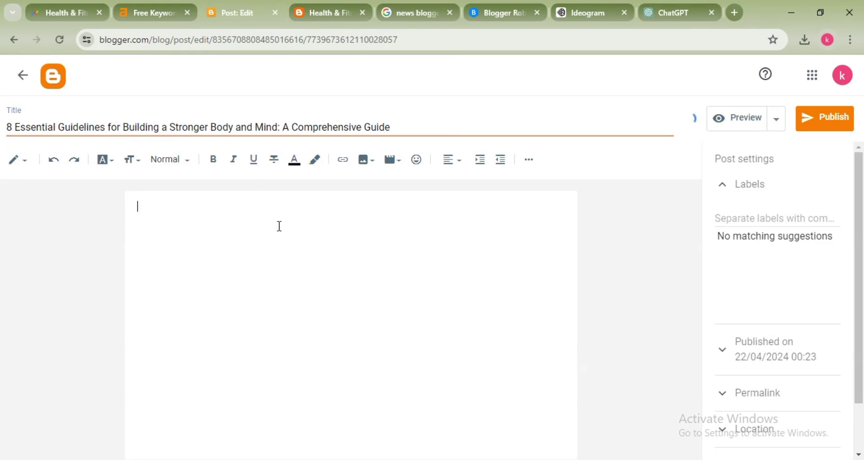
{"action": "left_click", "coordinate": [658, 18]}
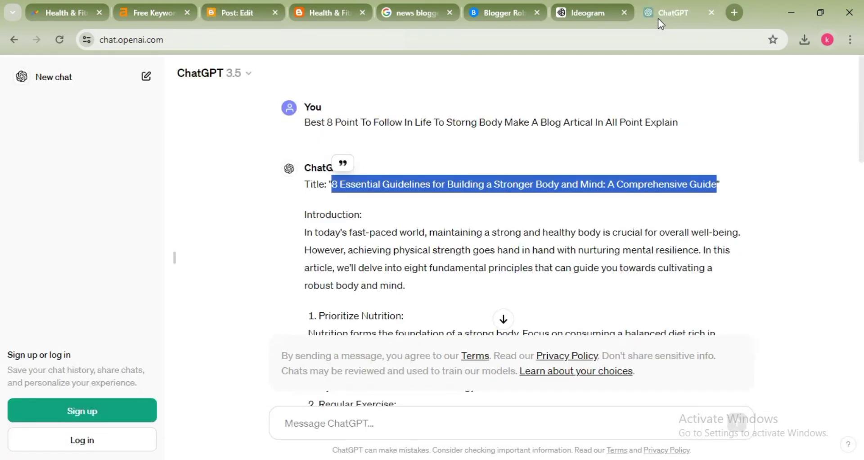
{"action": "scroll", "coordinate": [496, 190], "scroll_direction": "down", "scroll_amount": 1}
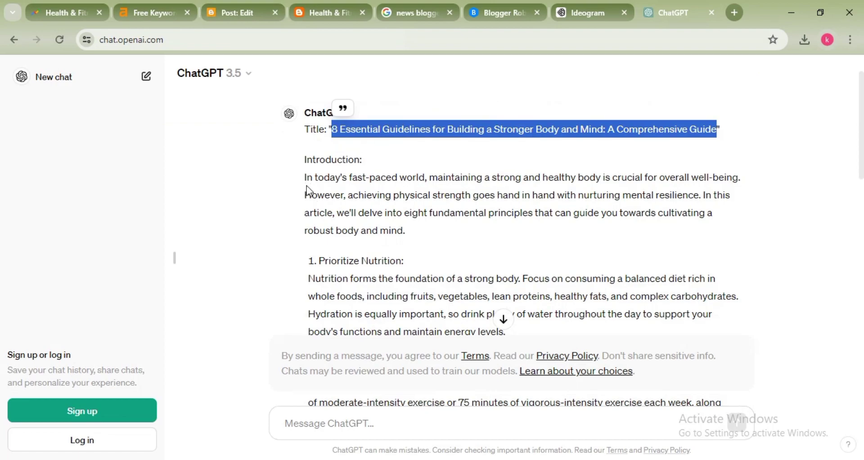
Step: Search for "quillbot ai" in a new tab, open QuillBot's paraphrasing tool and dismiss the Google sign-in offer
{"action": "left_click", "coordinate": [733, 14]}
{"action": "left_click", "coordinate": [721, 33]}
{"action": "type", "text": "q"}
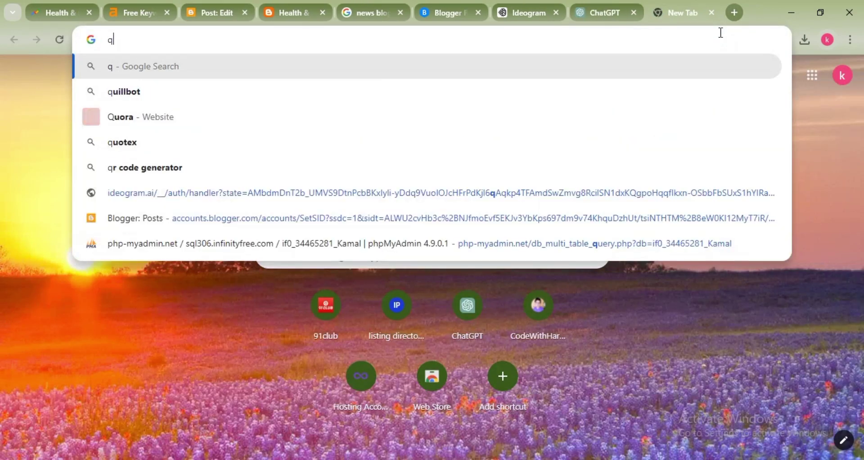
{"action": "type", "text": "uailbo"}
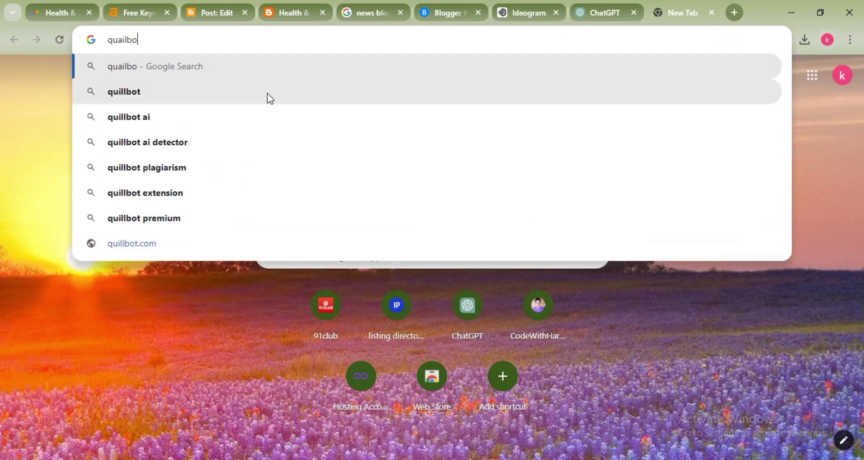
{"action": "left_click", "coordinate": [233, 113]}
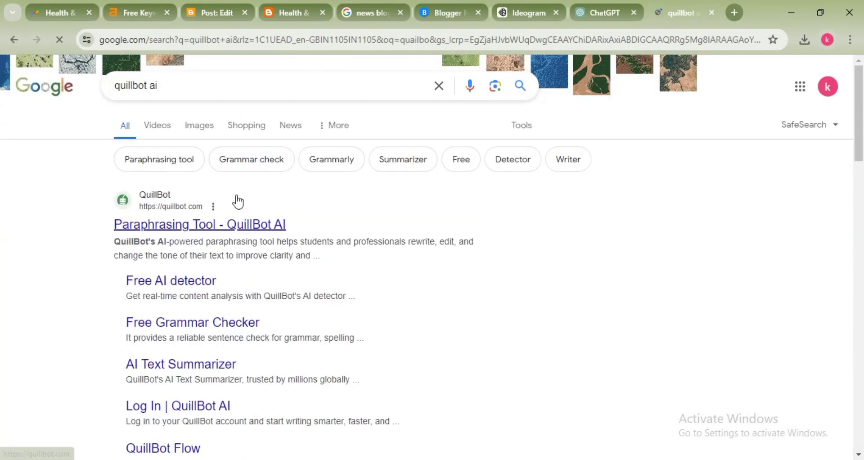
{"action": "left_click", "coordinate": [239, 225]}
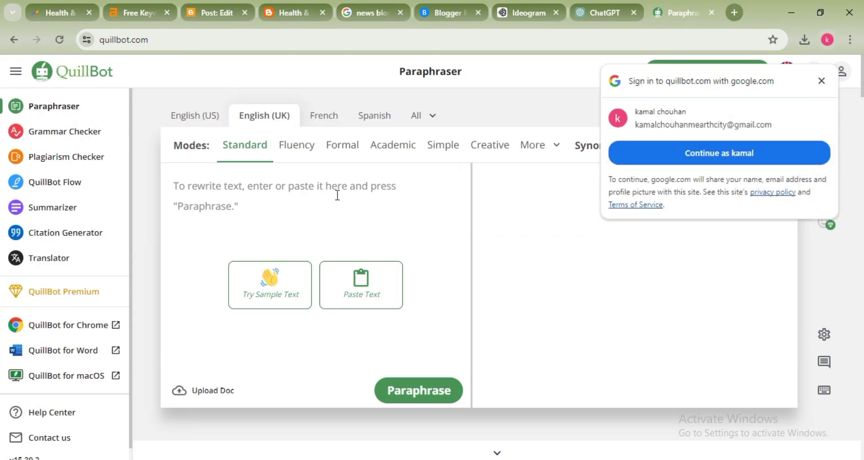
{"action": "left_click", "coordinate": [819, 79]}
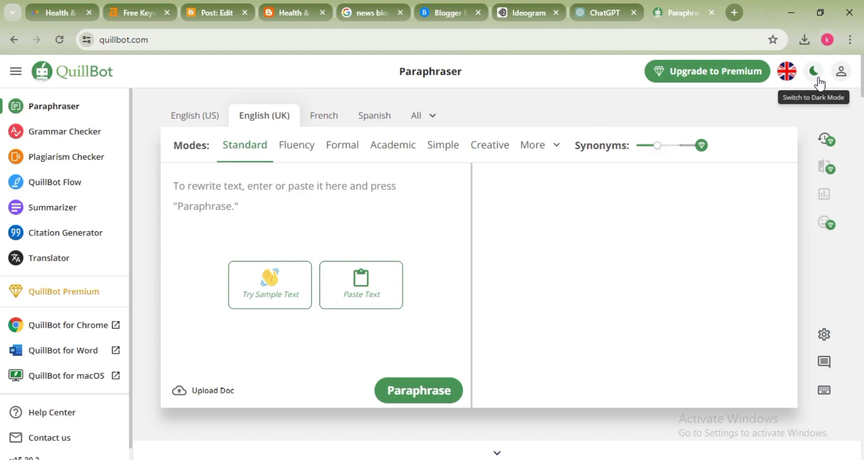
Step: Copy the "Introduction:" heading from the ChatGPT article into the body of the Blogger post
{"action": "left_click", "coordinate": [593, 10]}
{"action": "scroll", "coordinate": [350, 260], "scroll_direction": "down", "scroll_amount": 1}
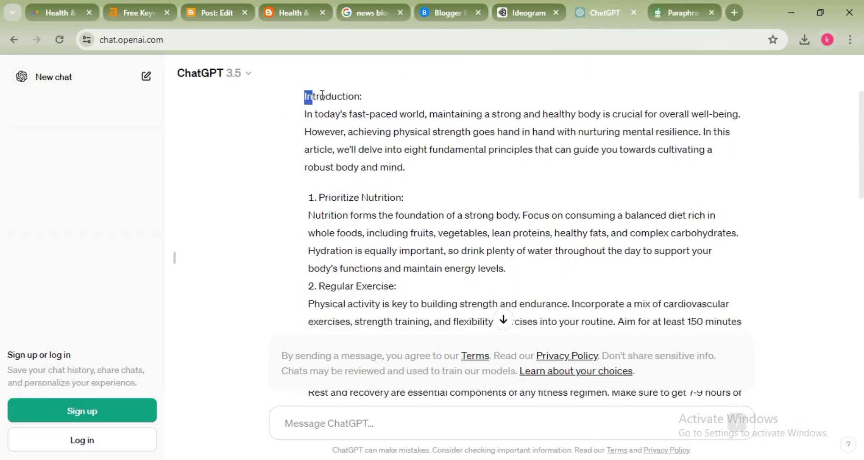
{"action": "left_click_drag", "start_coordinate": [305, 96], "coordinate": [368, 95]}
{"action": "key", "text": "ctrl+c"}
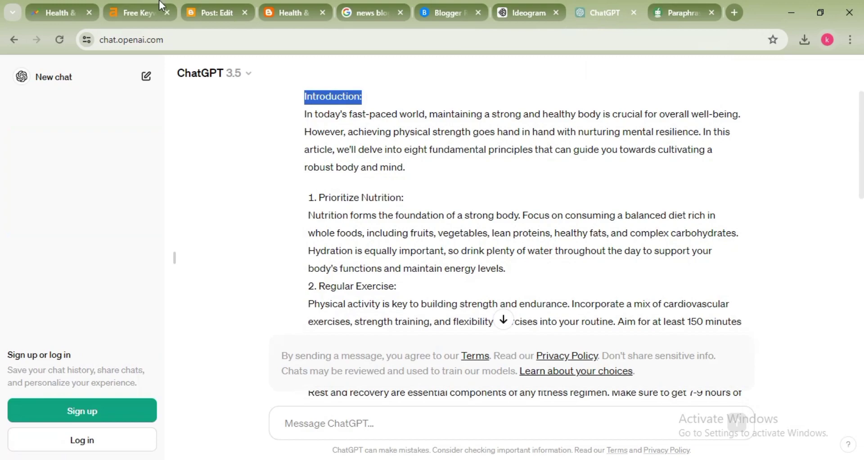
{"action": "left_click", "coordinate": [229, 13]}
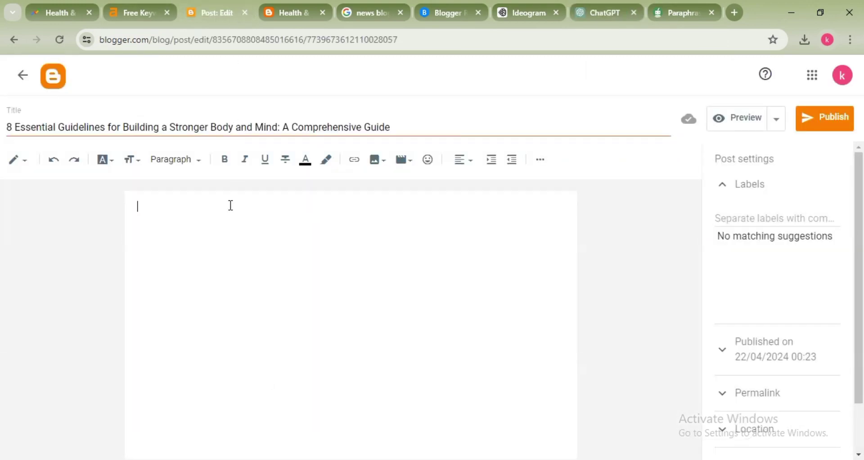
{"action": "key", "text": "ctrl+v"}
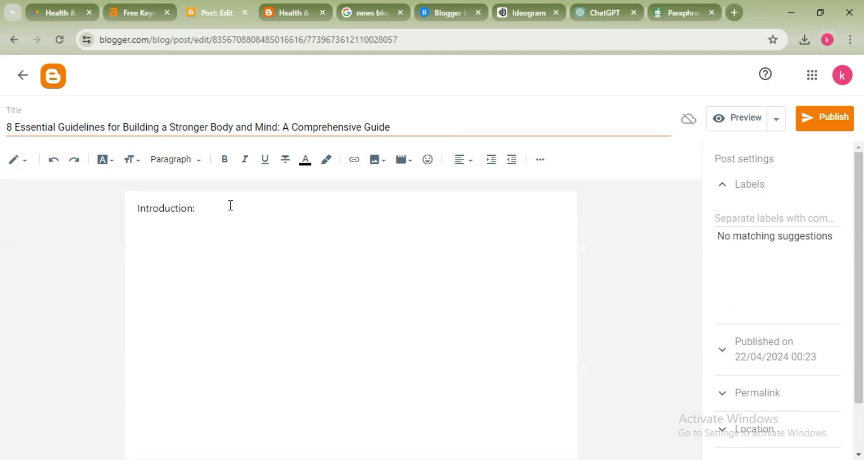
Step: Add a hyphen after "Introduction:" in the post body and give the line the Heading style
{"action": "key", "text": "shift+Left"}
{"action": "key", "text": "shift+Left"}
{"action": "key", "text": "shift+Left"}
{"action": "key", "text": "shift+Left"}
{"action": "key", "text": "shift+Left"}
{"action": "key", "text": "shift+Left"}
{"action": "key", "text": "shift+Left"}
{"action": "key", "text": "shift+Left"}
{"action": "key", "text": "shift+Left"}
{"action": "key", "text": "shift+Left"}
{"action": "key", "text": "shift+Left"}
{"action": "key", "text": "shift+Left"}
{"action": "key", "text": "shift+Left"}
{"action": "key", "text": "shift+Left"}
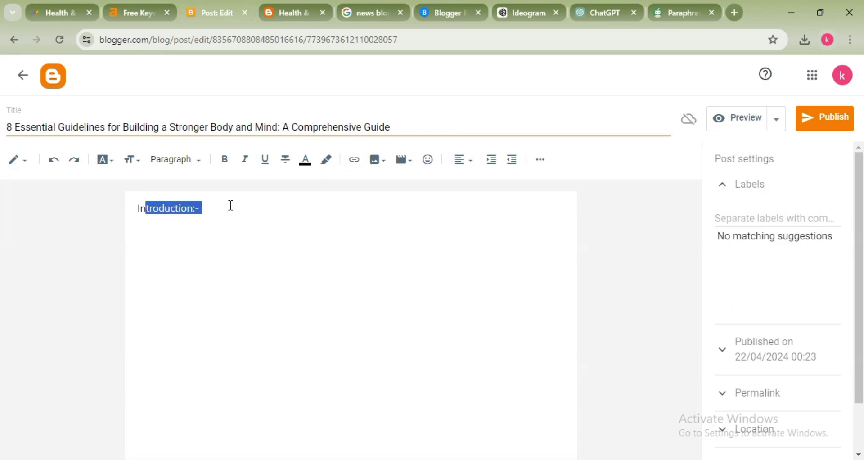
{"action": "left_click", "coordinate": [201, 164]}
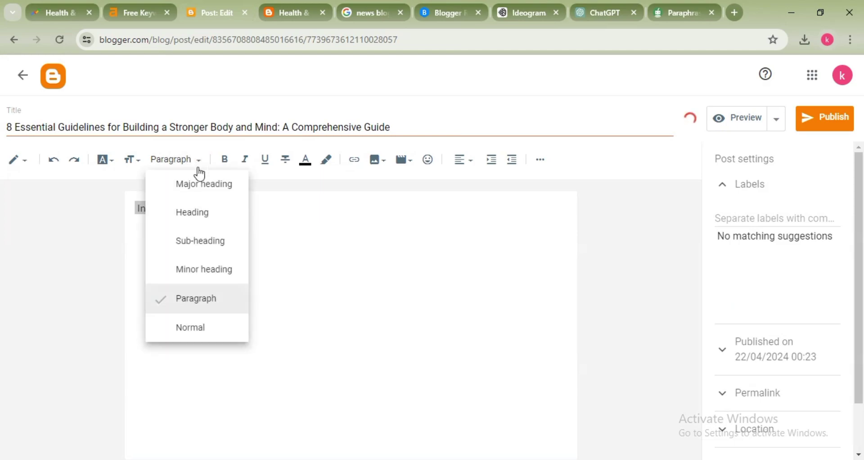
{"action": "left_click", "coordinate": [210, 222]}
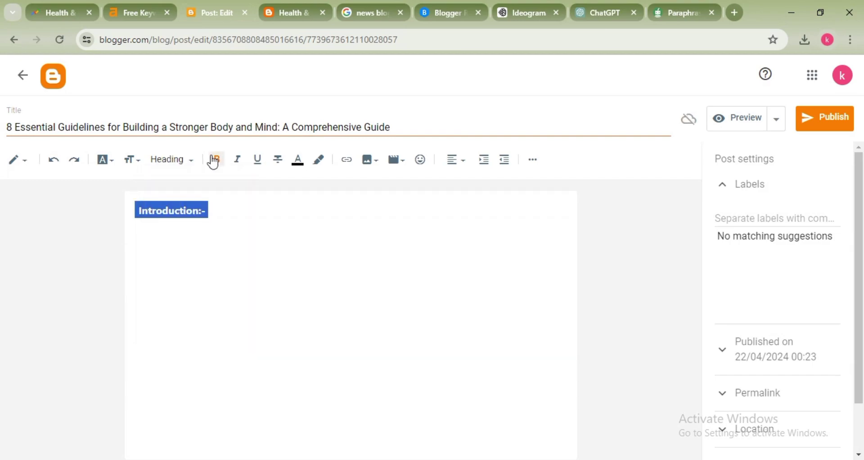
Step: Colour the "Introduction:-" heading red and make it bold
{"action": "left_click", "coordinate": [297, 167]}
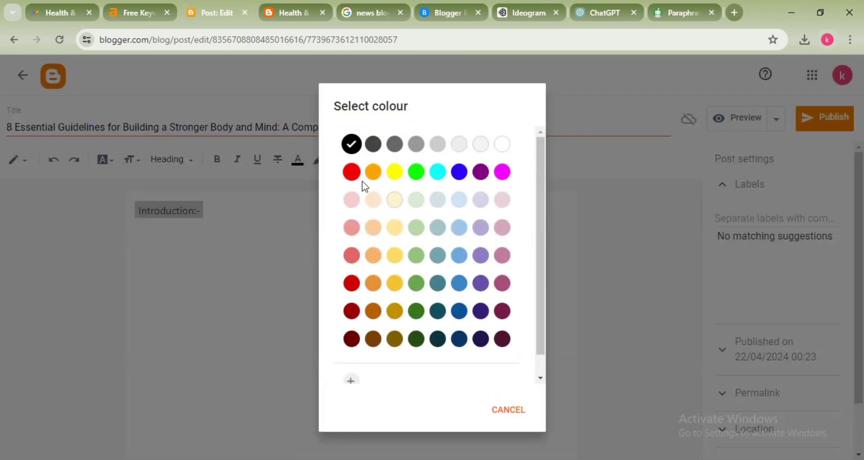
{"action": "left_click", "coordinate": [351, 172]}
{"action": "left_click", "coordinate": [249, 217]}
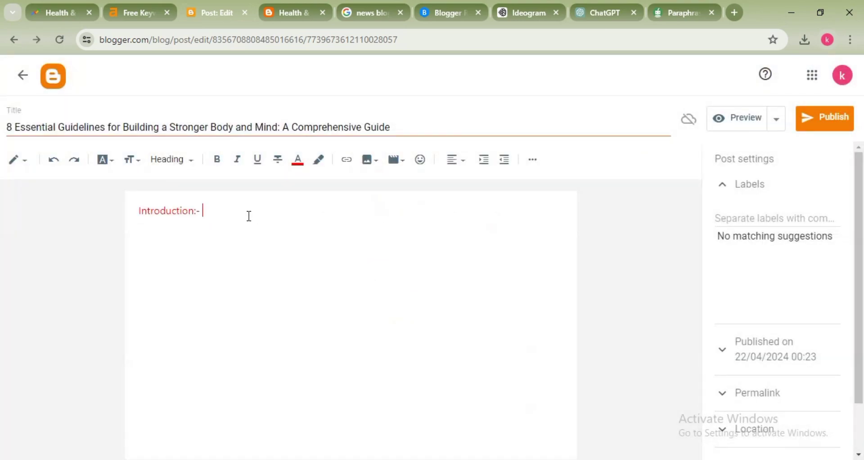
{"action": "left_click_drag", "start_coordinate": [205, 210], "coordinate": [131, 204]}
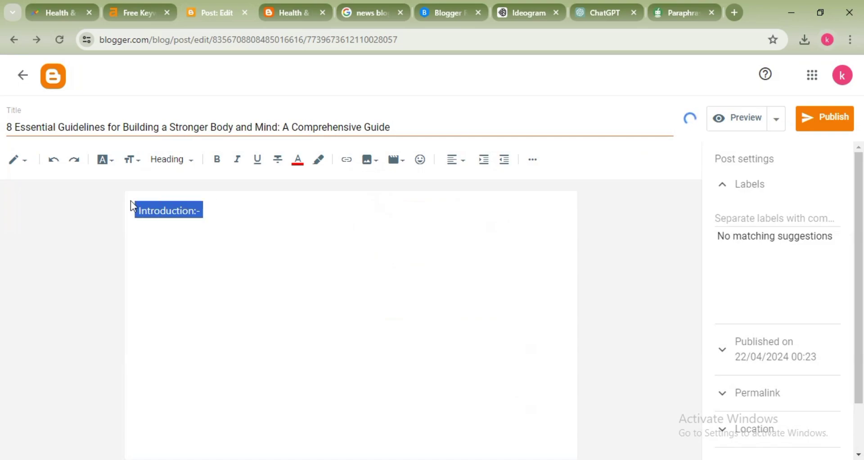
{"action": "left_click", "coordinate": [217, 160]}
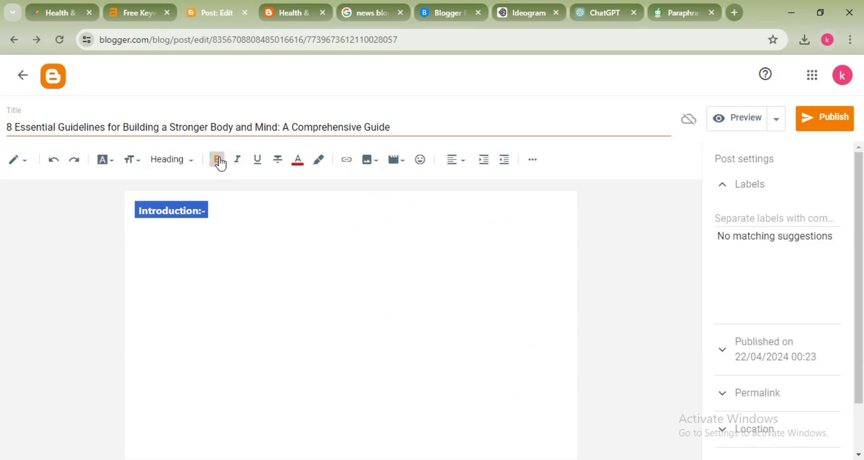
{"action": "left_click", "coordinate": [221, 211]}
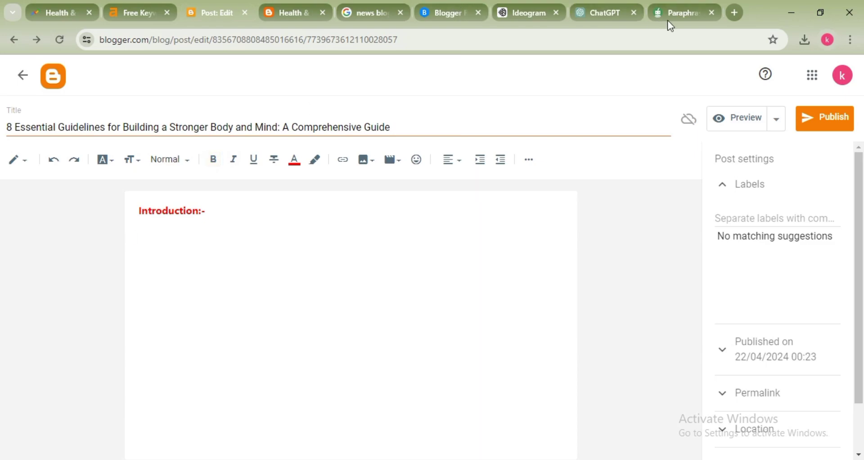
Step: Copy the introduction paragraph, starting "In today's fast-paced world", from ChatGPT into QuillBot's paraphraser
{"action": "left_click", "coordinate": [612, 13]}
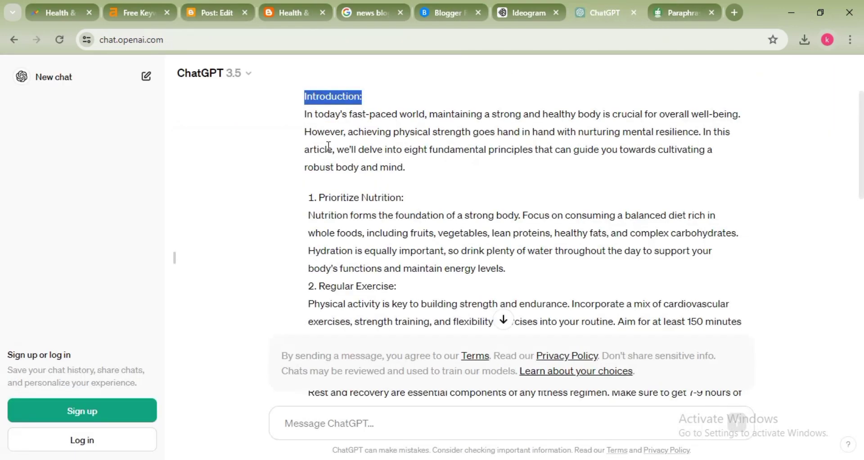
{"action": "mouse_move", "coordinate": [299, 114]}
{"action": "left_mouse_down"}
{"action": "mouse_move", "coordinate": [324, 135]}
{"action": "mouse_move", "coordinate": [407, 165]}
{"action": "mouse_move", "coordinate": [302, 130]}
{"action": "mouse_move", "coordinate": [301, 122]}
{"action": "left_mouse_up"}
{"action": "key", "text": "ctrl+c"}
{"action": "left_click", "coordinate": [407, 166]}
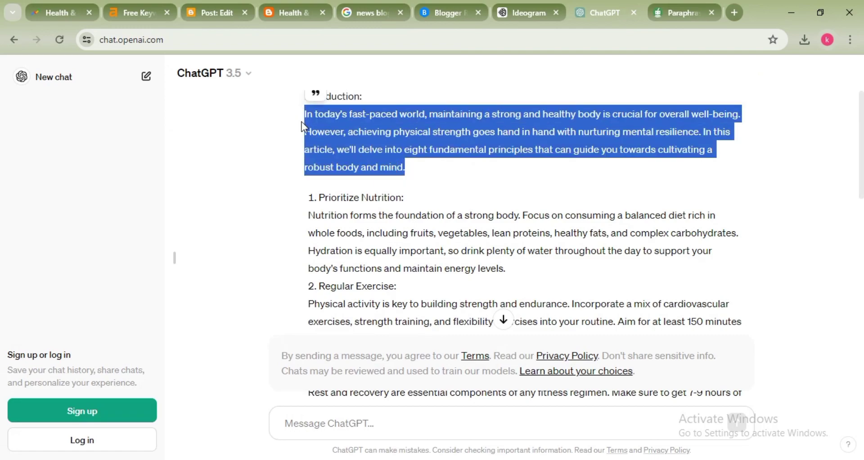
{"action": "left_click", "coordinate": [694, 14]}
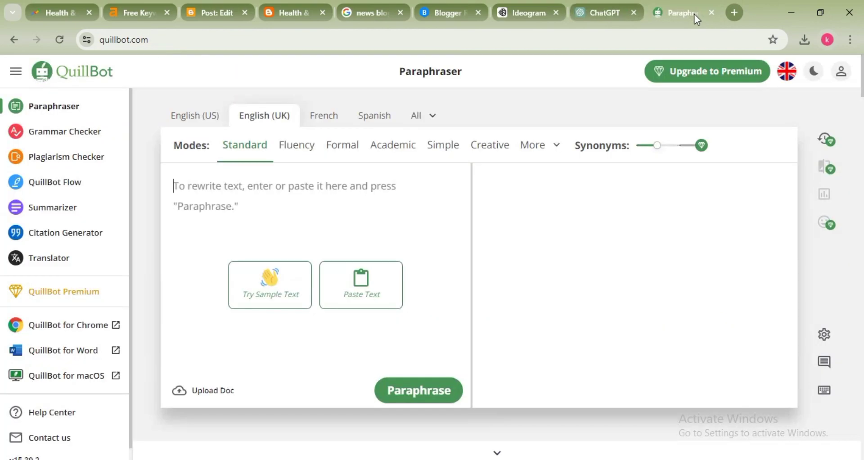
{"action": "key", "text": "ctrl+v"}
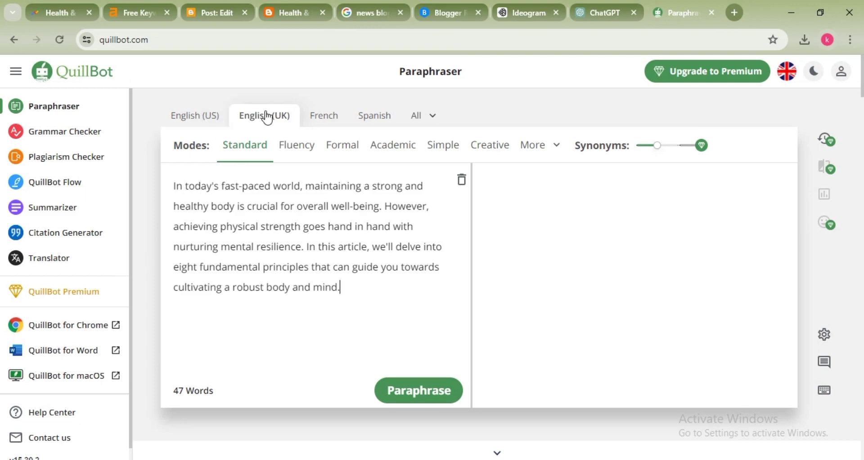
Step: Paraphrase the introduction in English (US) and copy the rewritten text
{"action": "left_click", "coordinate": [219, 119]}
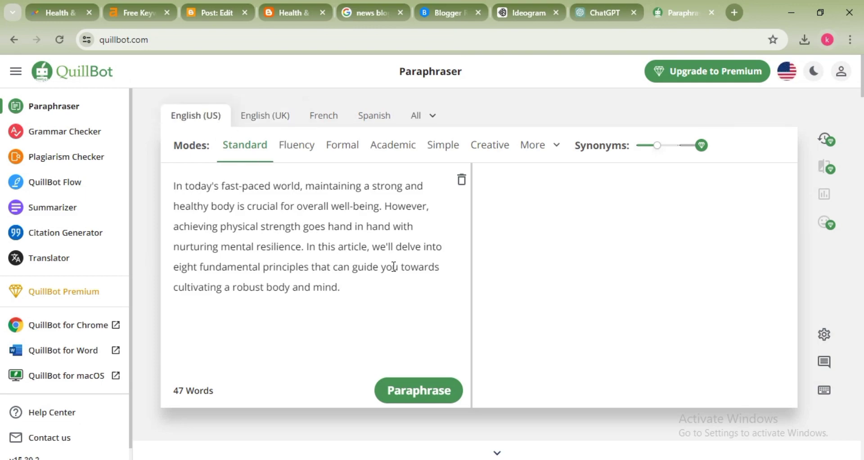
{"action": "left_click", "coordinate": [410, 392]}
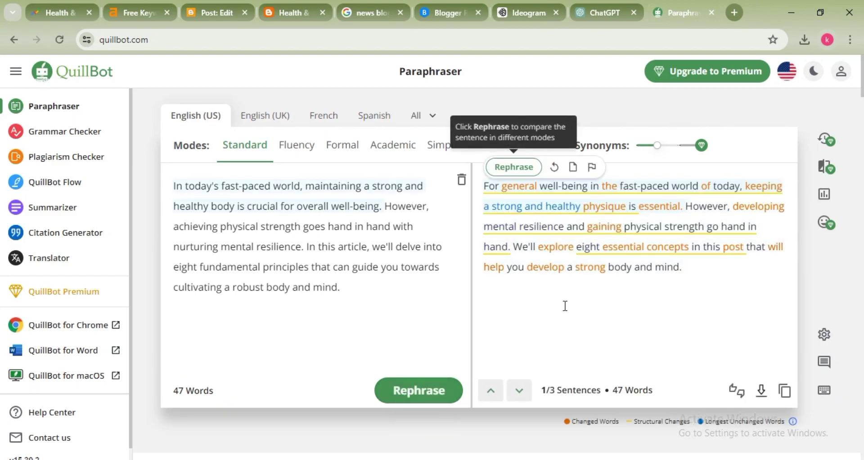
{"action": "left_click", "coordinate": [782, 396]}
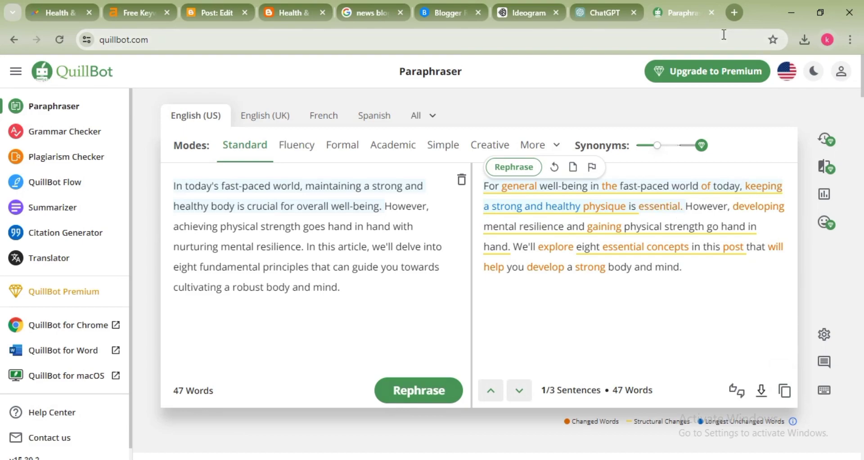
Step: Search for "ai content detector" in a new tab and open the Content at Scale AI detector
{"action": "left_click", "coordinate": [734, 13]}
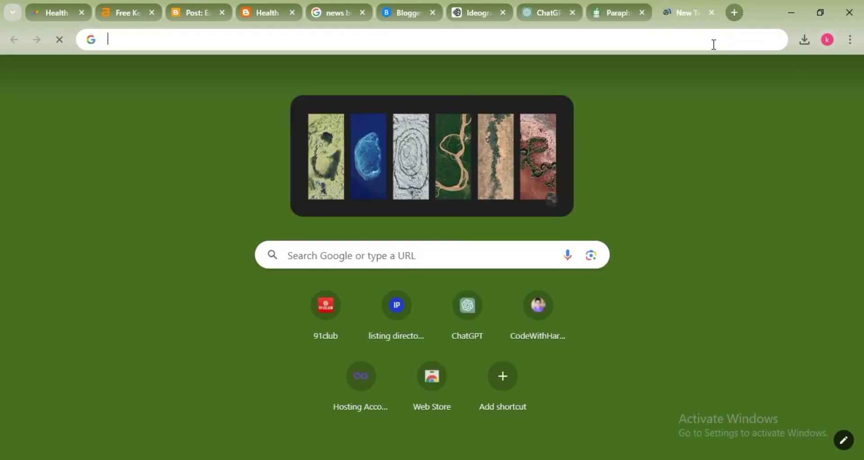
{"action": "left_click", "coordinate": [714, 45]}
{"action": "type", "text": "ai"}
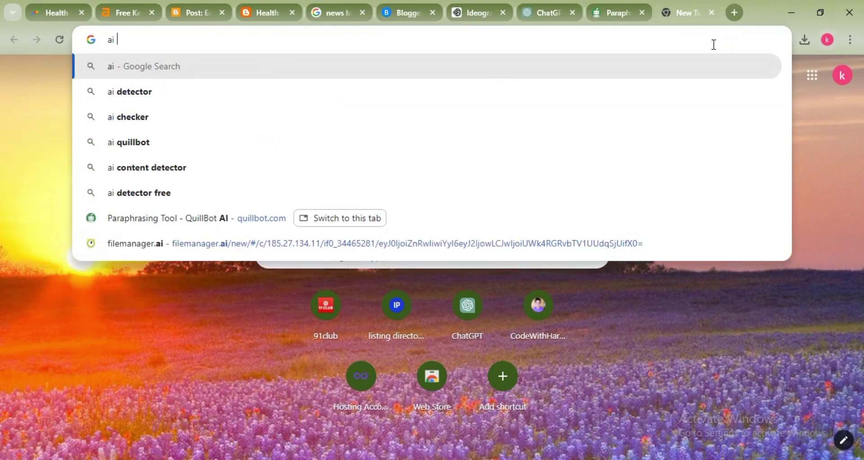
{"action": "type", "text": " conte"}
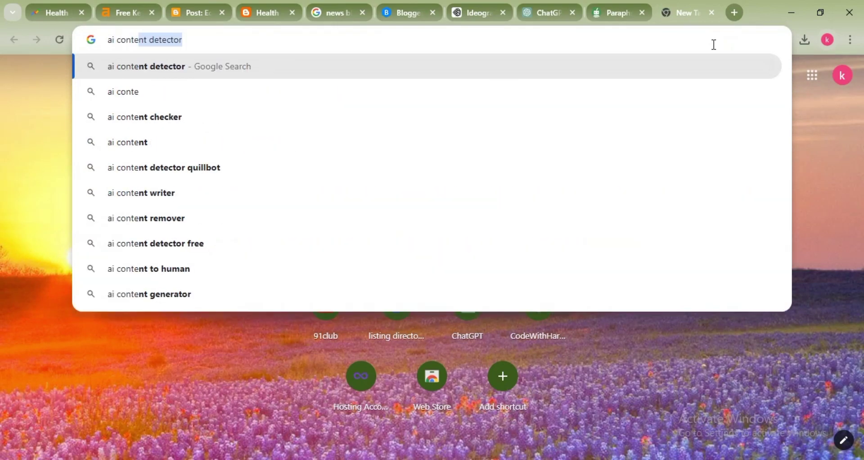
{"action": "key", "text": "Return"}
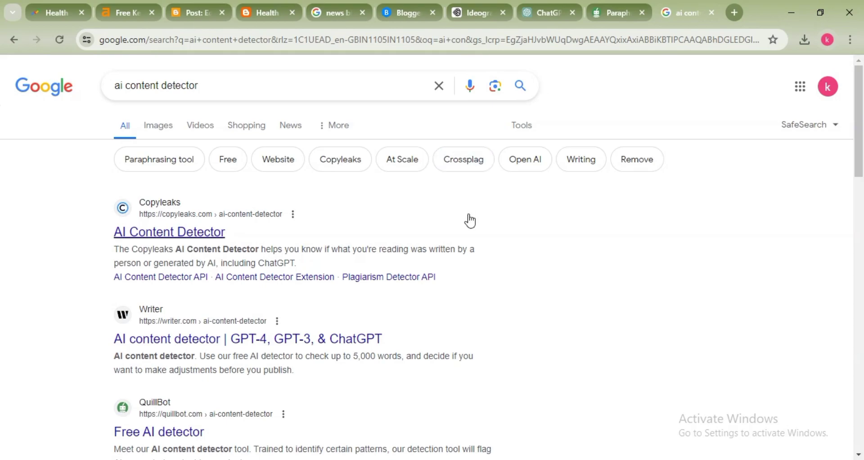
{"action": "scroll", "coordinate": [470, 211], "scroll_direction": "down", "scroll_amount": 1}
{"action": "scroll", "coordinate": [470, 211], "scroll_direction": "down", "scroll_amount": 10}
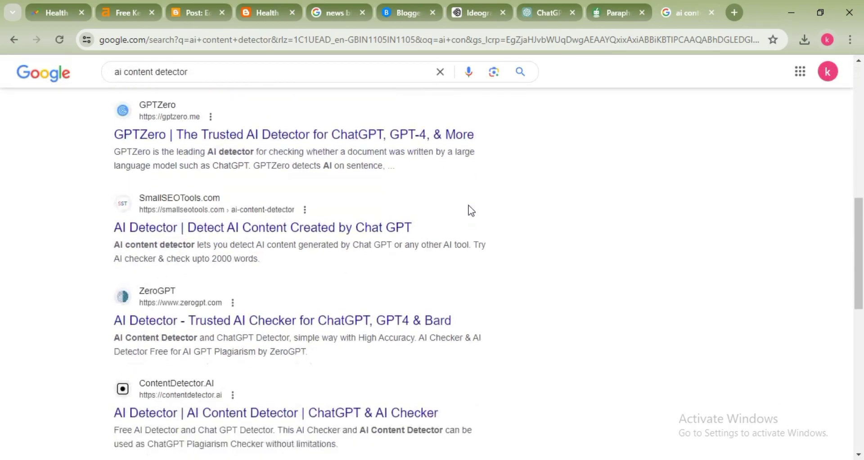
{"action": "scroll", "coordinate": [470, 210], "scroll_direction": "down", "scroll_amount": 6}
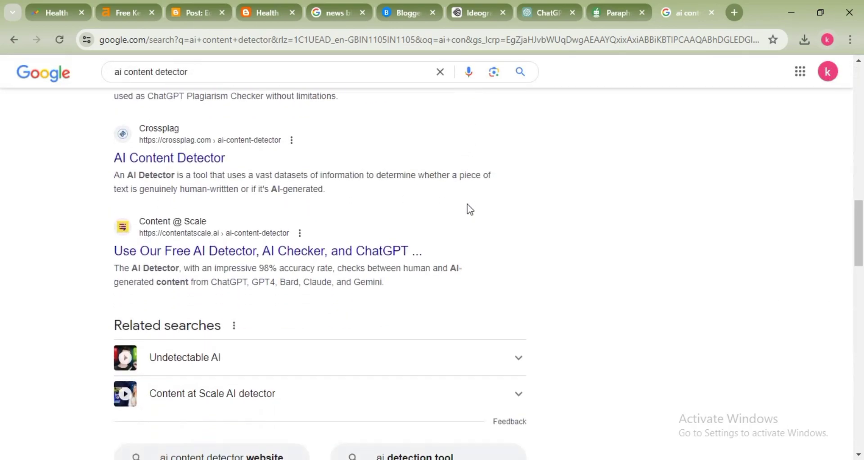
{"action": "scroll", "coordinate": [270, 248], "scroll_direction": "down", "scroll_amount": 1}
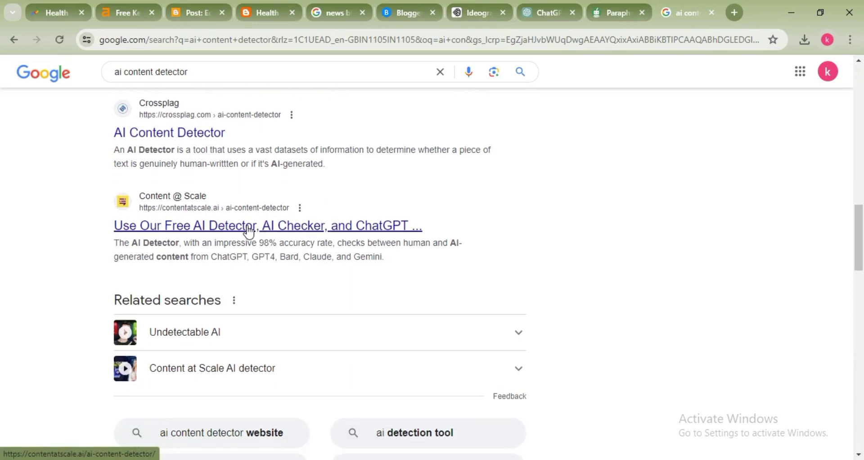
{"action": "left_click", "coordinate": [249, 228]}
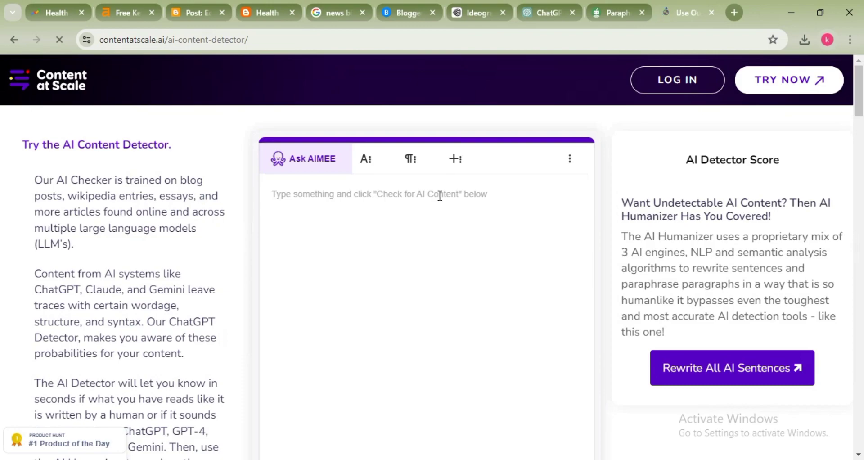
Step: Paste the paraphrased introduction into the detector, check it for AI content and review the highlighted sentences
{"action": "left_click", "coordinate": [440, 196]}
{"action": "key", "text": "ctrl+v"}
{"action": "scroll", "coordinate": [441, 225], "scroll_direction": "down", "scroll_amount": 5}
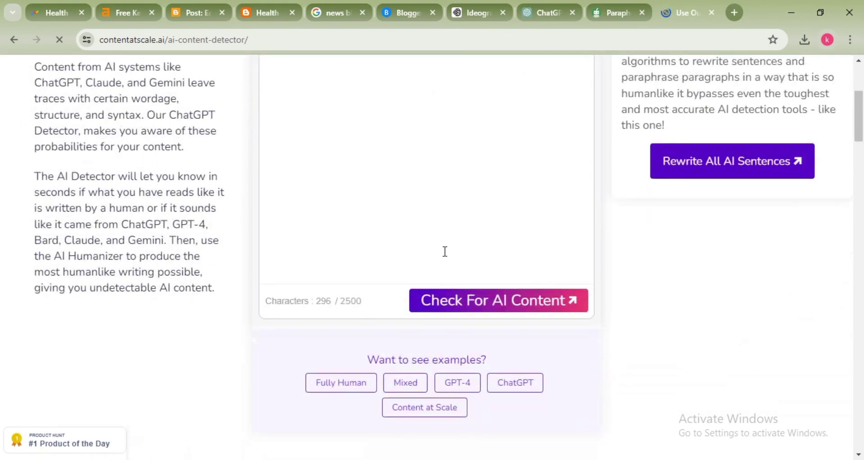
{"action": "left_click", "coordinate": [472, 301]}
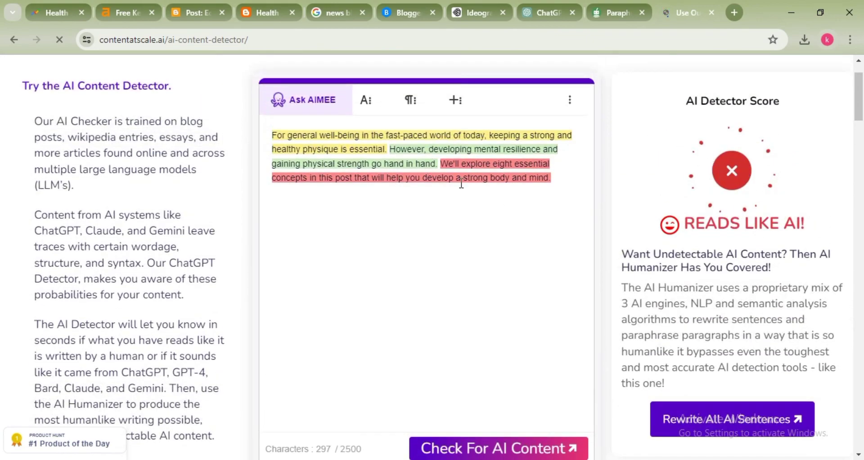
{"action": "left_click_drag", "start_coordinate": [273, 135], "coordinate": [439, 163]}
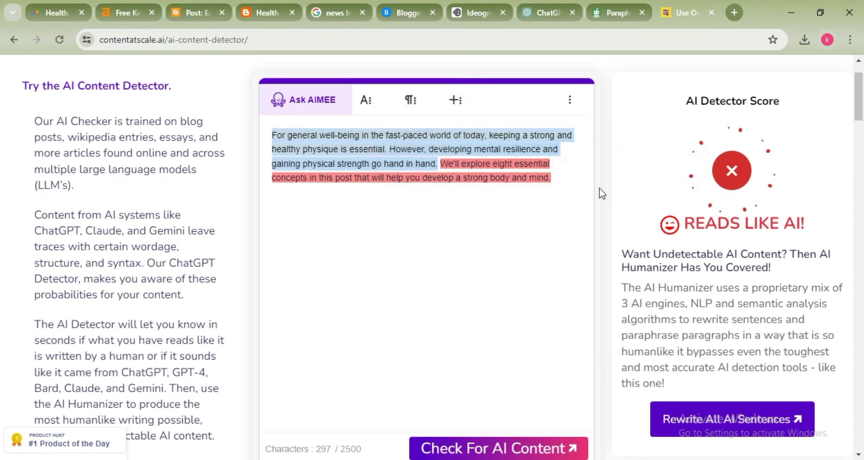
{"action": "left_click", "coordinate": [553, 175]}
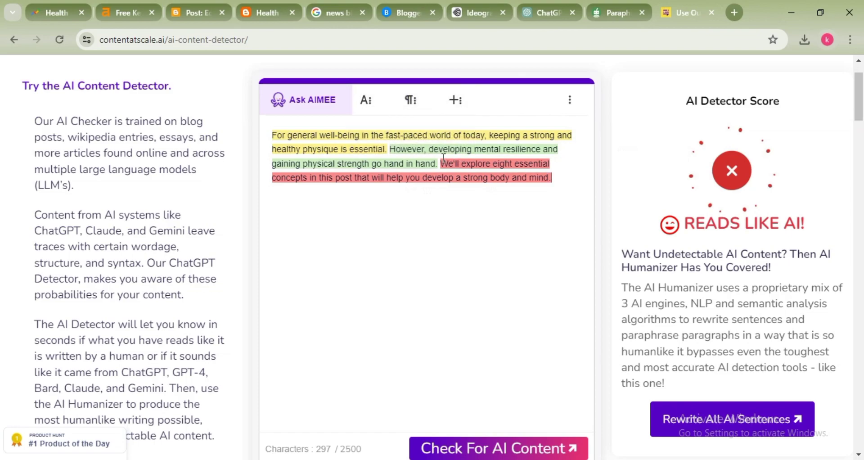
Step: Delete the sentence starting "We'll explore eight essential concepts" from the detector and check the remaining text again
{"action": "left_click_drag", "start_coordinate": [440, 164], "coordinate": [571, 189]}
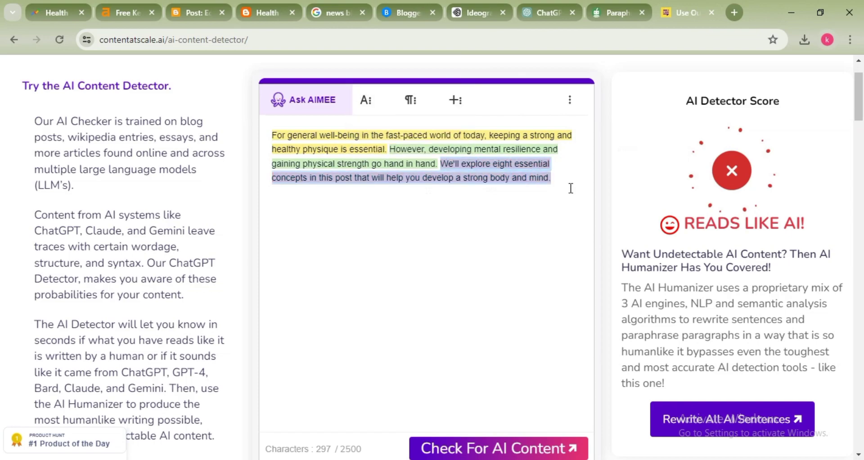
{"action": "key", "text": "BackSpace"}
{"action": "scroll", "coordinate": [571, 189], "scroll_direction": "down", "scroll_amount": 6}
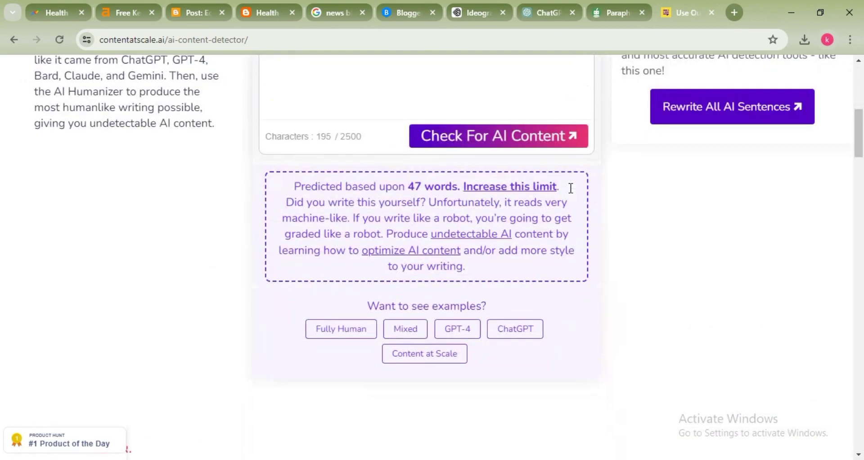
{"action": "left_click", "coordinate": [518, 141]}
{"action": "scroll", "coordinate": [581, 279], "scroll_direction": "up", "scroll_amount": 4}
{"action": "scroll", "coordinate": [581, 276], "scroll_direction": "up", "scroll_amount": 4}
Step: Replace the source text in the QuillBot paraphraser with the copied paraphrased introduction
{"action": "mouse_move", "coordinate": [405, 177]}
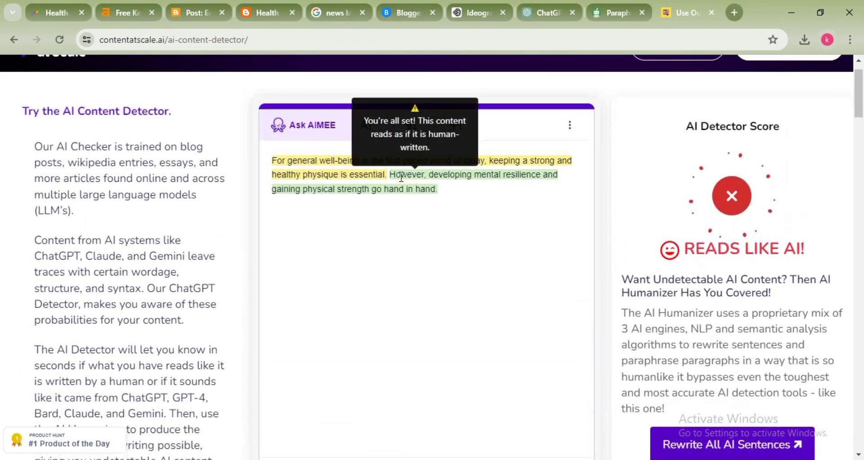
{"action": "left_click_drag", "start_coordinate": [388, 175], "coordinate": [278, 160]}
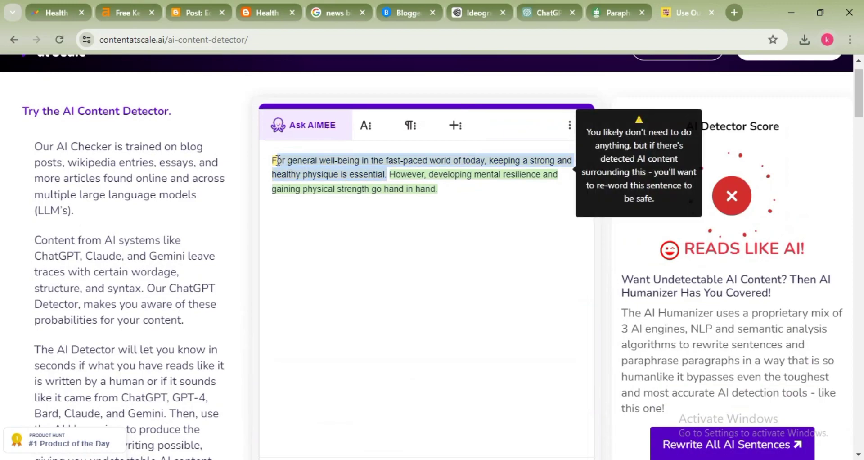
{"action": "left_click", "coordinate": [603, 7]}
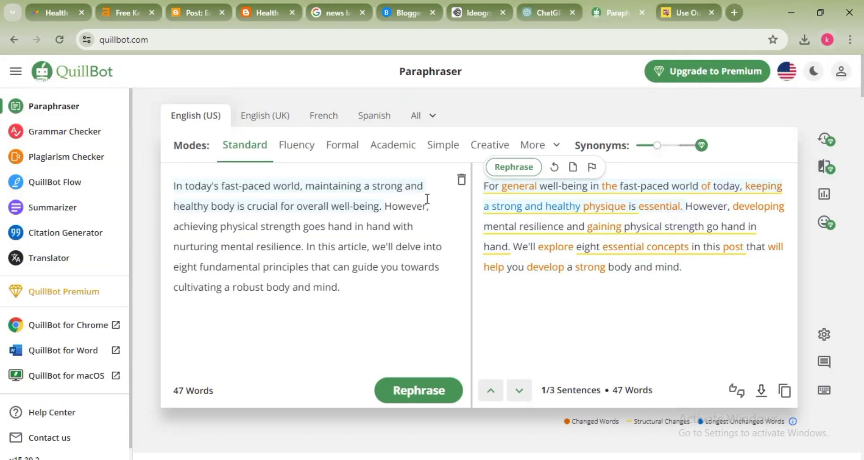
{"action": "key", "text": "ctrl+a"}
{"action": "key", "text": "BackSpace"}
{"action": "key", "text": "ctrl+v"}
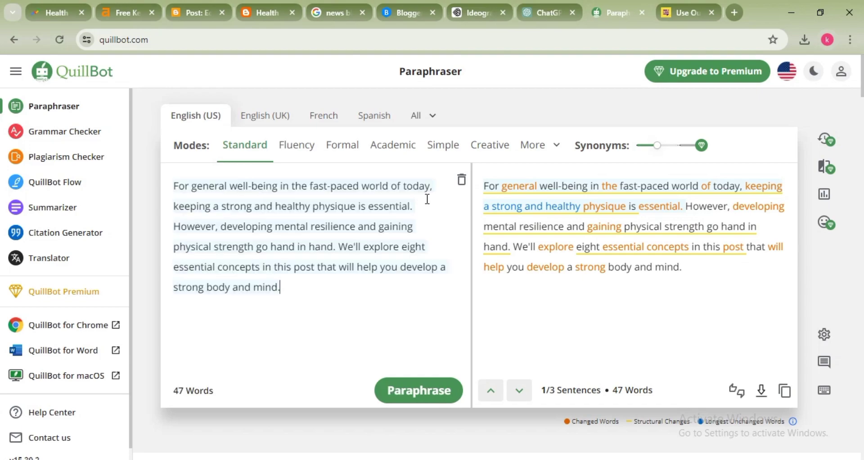
Step: Paraphrase the introduction again in English (UK) with Standard mode and copy the full rewritten text
{"action": "left_click", "coordinate": [283, 111]}
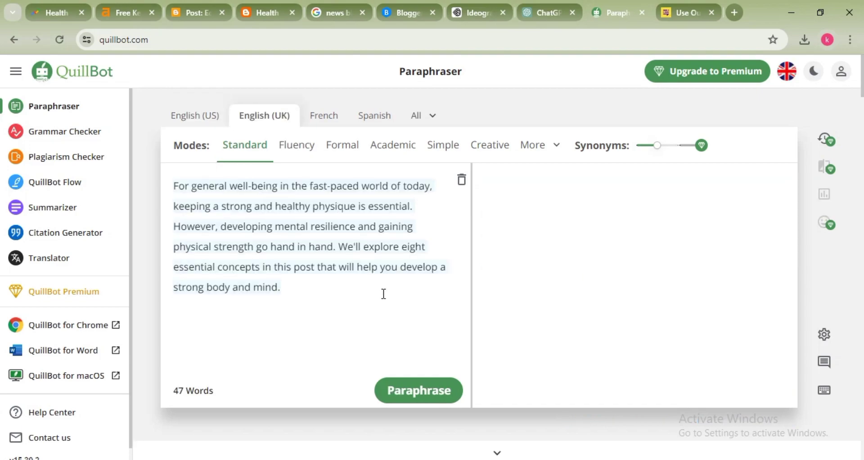
{"action": "left_click", "coordinate": [405, 398]}
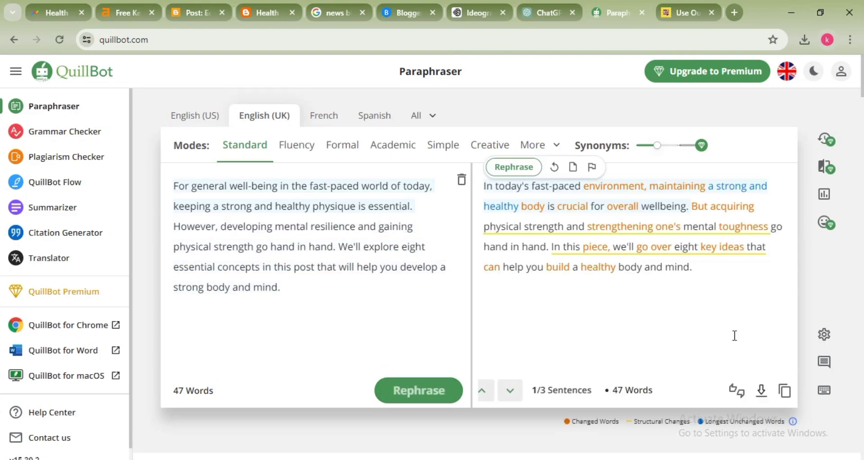
{"action": "left_click", "coordinate": [785, 391]}
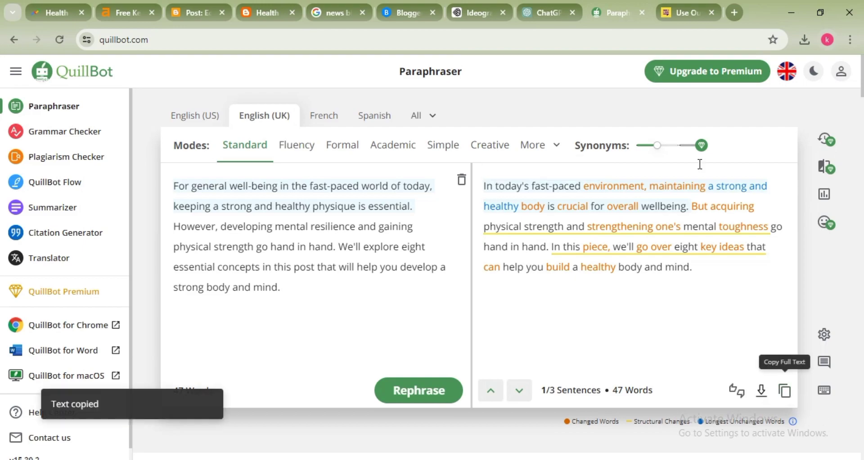
Step: Replace the text in the Content at Scale AI detector with the new English (UK) paraphrase and check it for AI content
{"action": "left_click", "coordinate": [685, 12]}
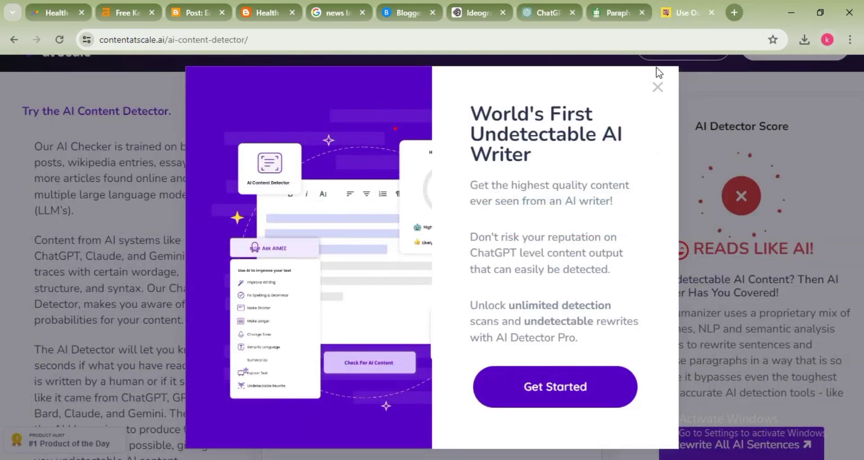
{"action": "left_click", "coordinate": [657, 88]}
{"action": "left_click", "coordinate": [474, 191]}
{"action": "key", "text": "ctrl+a"}
{"action": "key", "text": "BackSpace"}
{"action": "key", "text": "ctrl+v"}
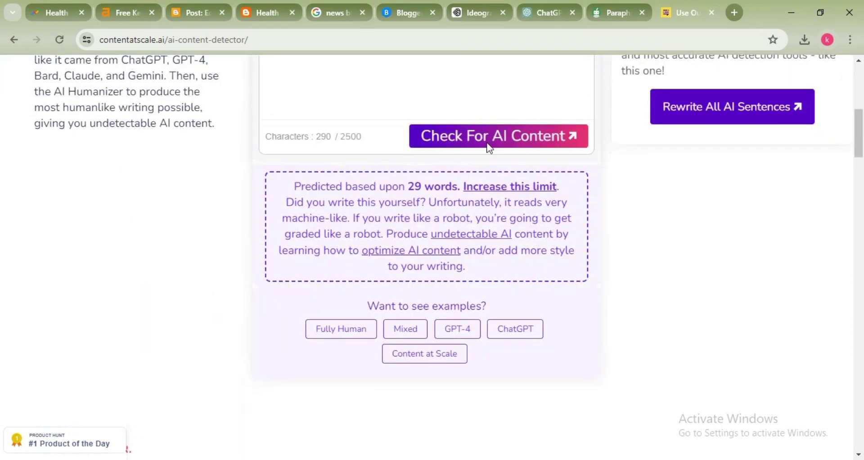
{"action": "left_click", "coordinate": [489, 140]}
{"action": "scroll", "coordinate": [542, 110], "scroll_direction": "up", "scroll_amount": 5}
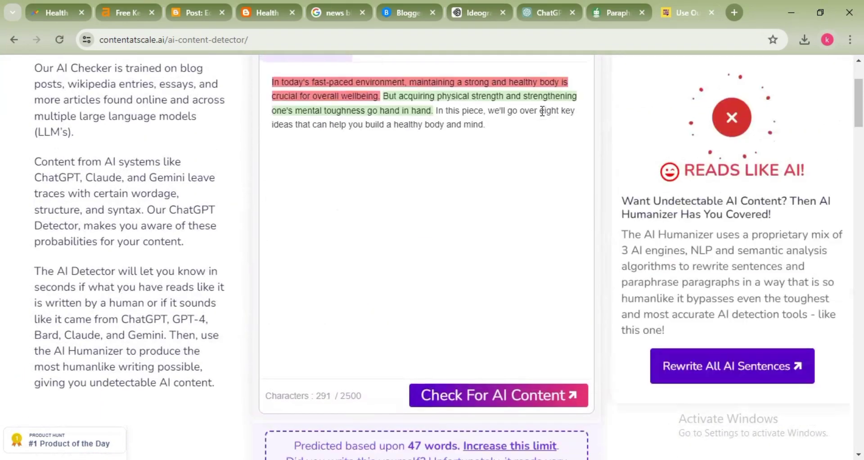
Step: Delete the sentence starting "In today's fast-paced environment" from the detector and check the remaining text for AI content again
{"action": "left_click_drag", "start_coordinate": [382, 98], "coordinate": [273, 83]}
{"action": "key", "text": "BackSpace"}
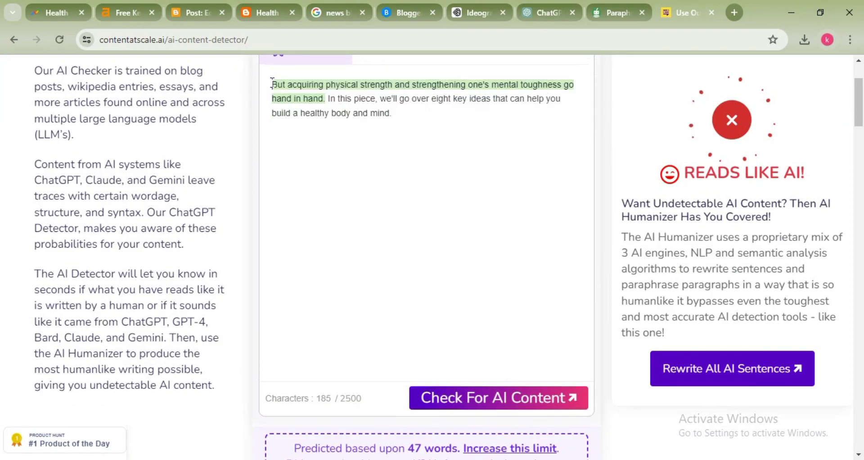
{"action": "scroll", "coordinate": [400, 186], "scroll_direction": "down", "scroll_amount": 2}
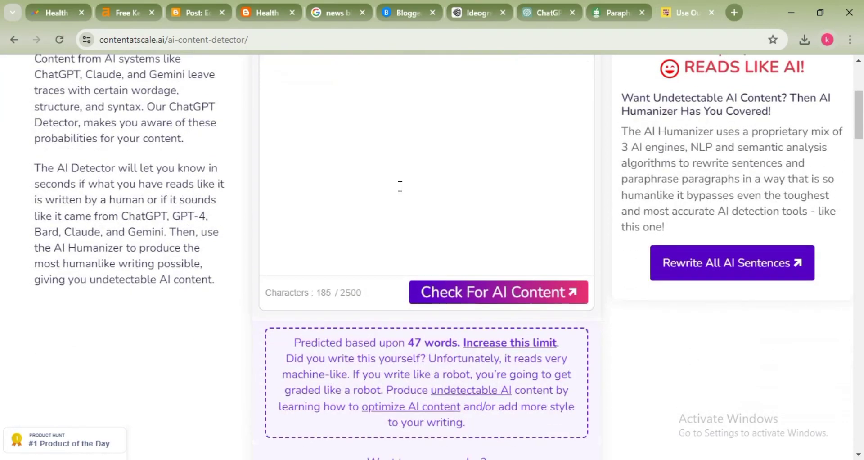
{"action": "left_click", "coordinate": [439, 293]}
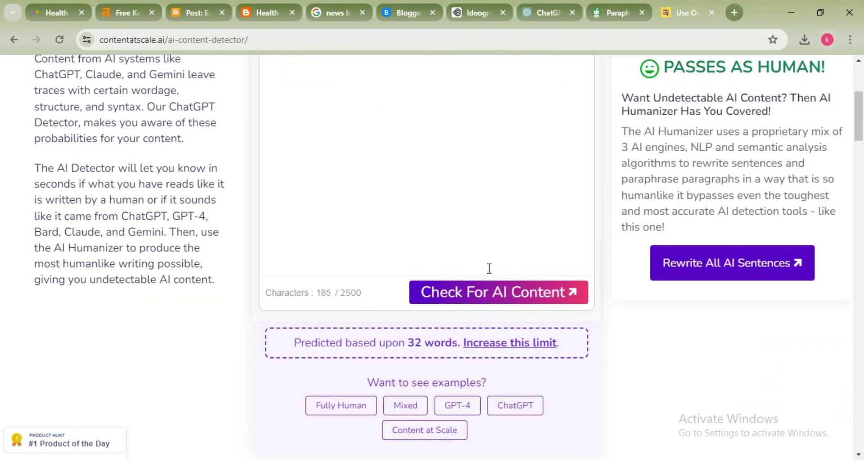
{"action": "scroll", "coordinate": [489, 269], "scroll_direction": "up", "scroll_amount": 4}
{"action": "scroll", "coordinate": [489, 268], "scroll_direction": "down", "scroll_amount": 2}
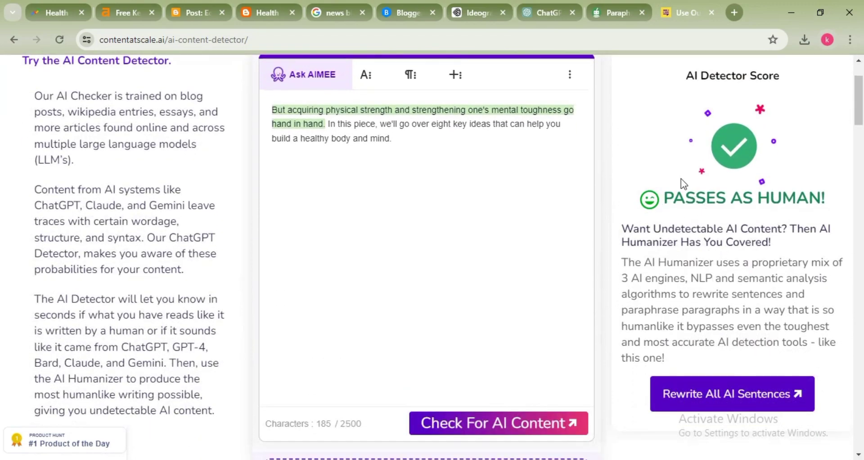
{"action": "left_click_drag", "start_coordinate": [396, 136], "coordinate": [268, 117]}
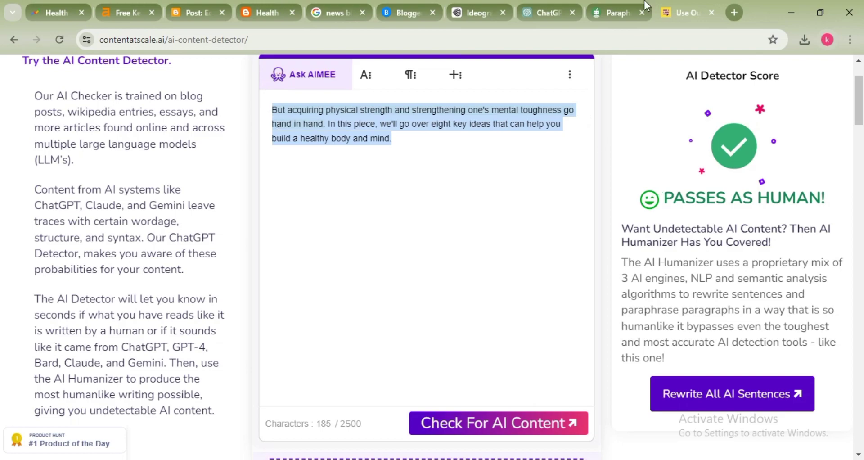
{"action": "left_click", "coordinate": [540, 5]}
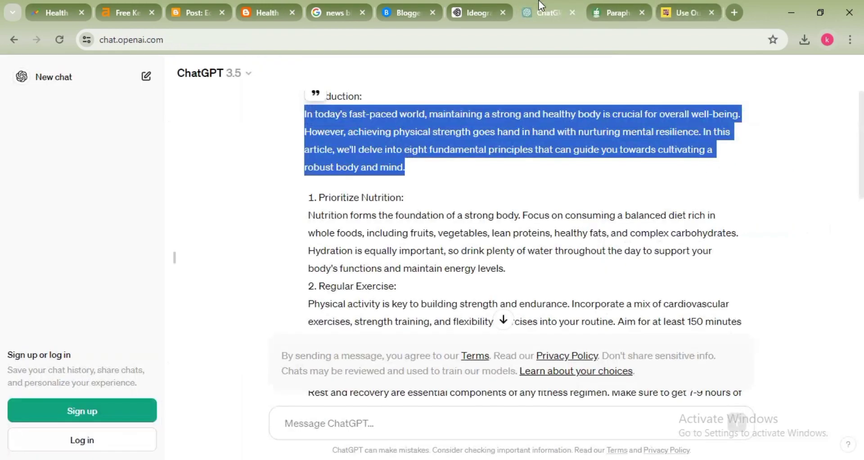
{"action": "left_click", "coordinate": [619, 6]}
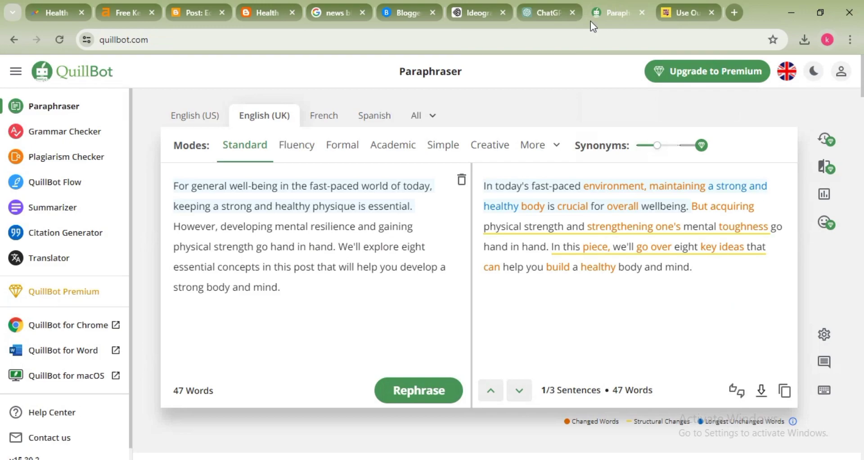
{"action": "left_click", "coordinate": [679, 4]}
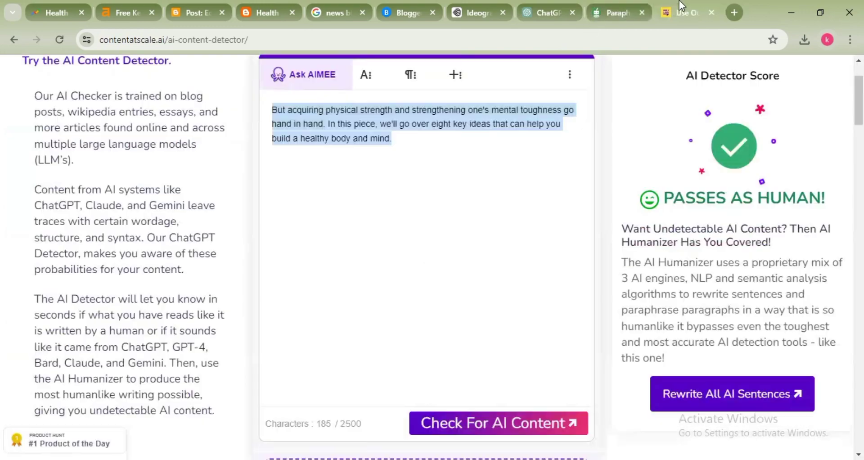
Step: Search for "duplichecker" in a new tab and open the Duplichecker Plagiarism Checker site
{"action": "left_click", "coordinate": [733, 12]}
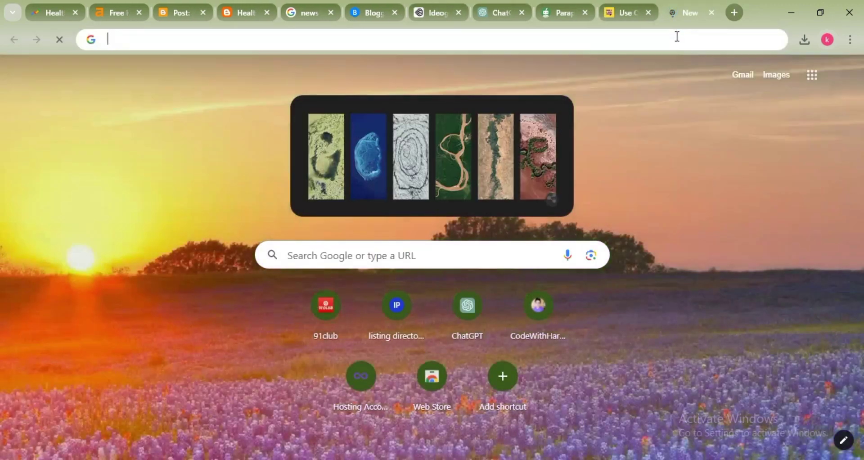
{"action": "left_click", "coordinate": [677, 36]}
{"action": "type", "text": "du"}
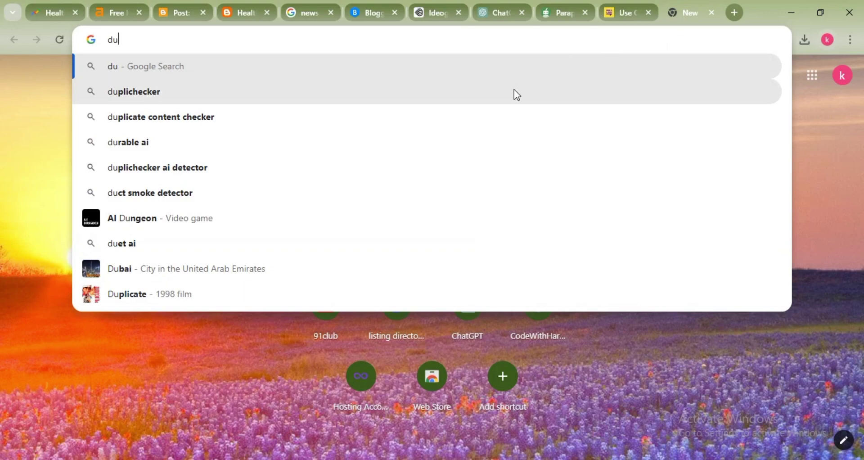
{"action": "left_click", "coordinate": [514, 90]}
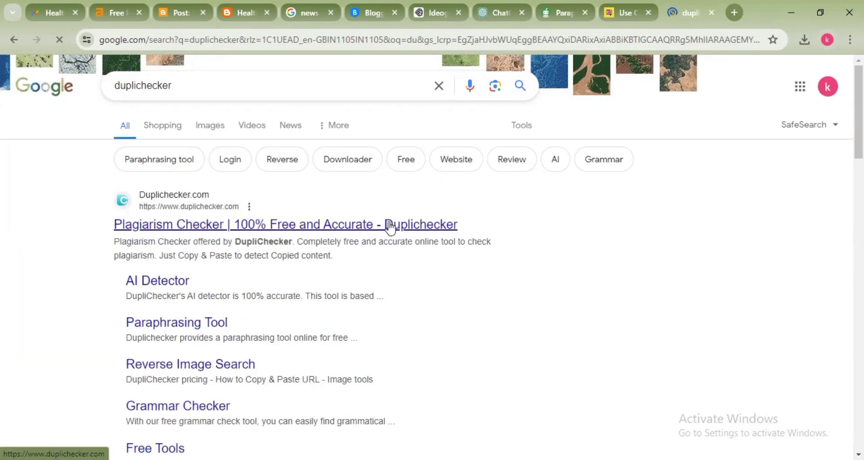
{"action": "left_click", "coordinate": [390, 225]}
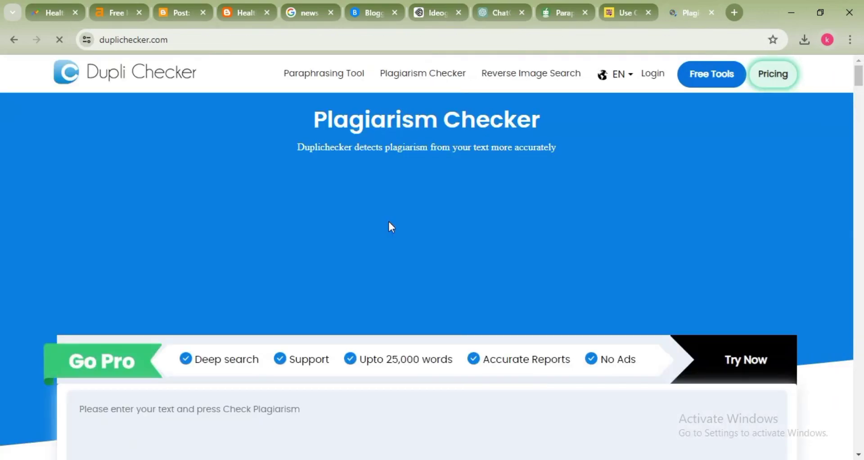
Step: Paste the paraphrased introduction into the plagiarism checker, complete the robot verification and check the text for plagiarism
{"action": "scroll", "coordinate": [500, 247], "scroll_direction": "down", "scroll_amount": 2}
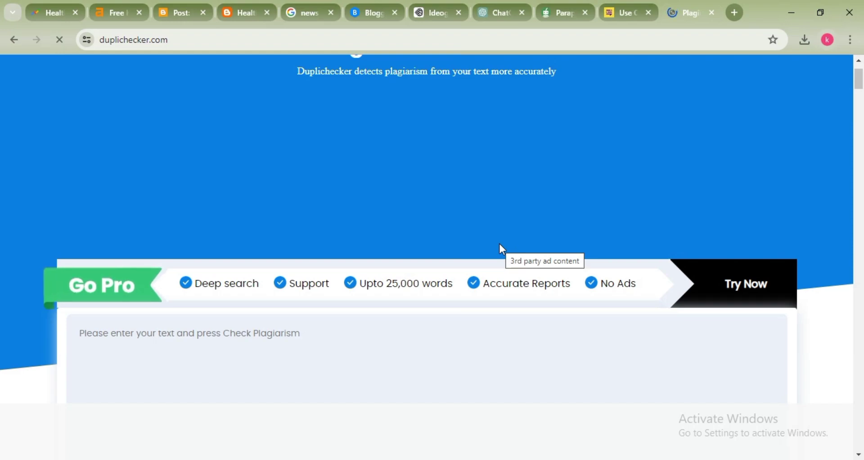
{"action": "left_click", "coordinate": [388, 343]}
{"action": "key", "text": "ctrl+v"}
{"action": "scroll", "coordinate": [386, 344], "scroll_direction": "down", "scroll_amount": 7}
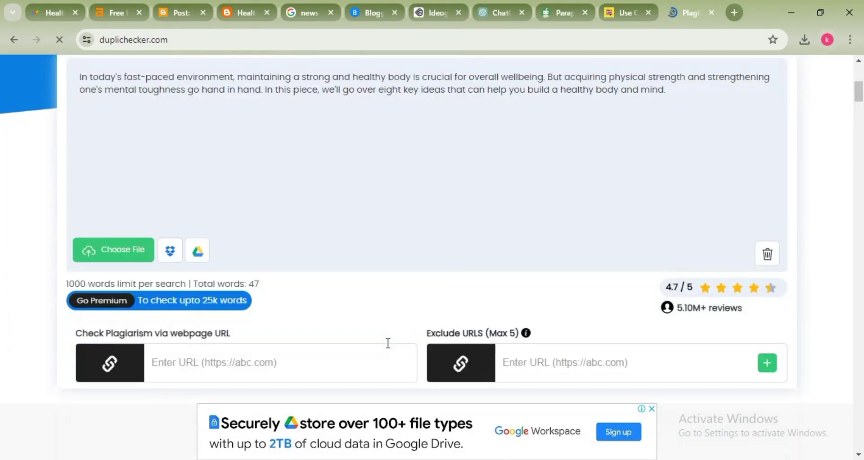
{"action": "scroll", "coordinate": [382, 343], "scroll_direction": "down", "scroll_amount": 4}
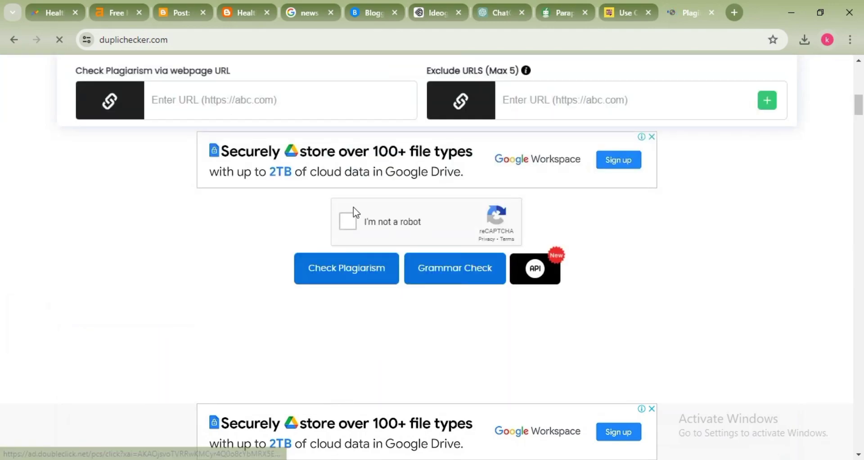
{"action": "left_click", "coordinate": [349, 221]}
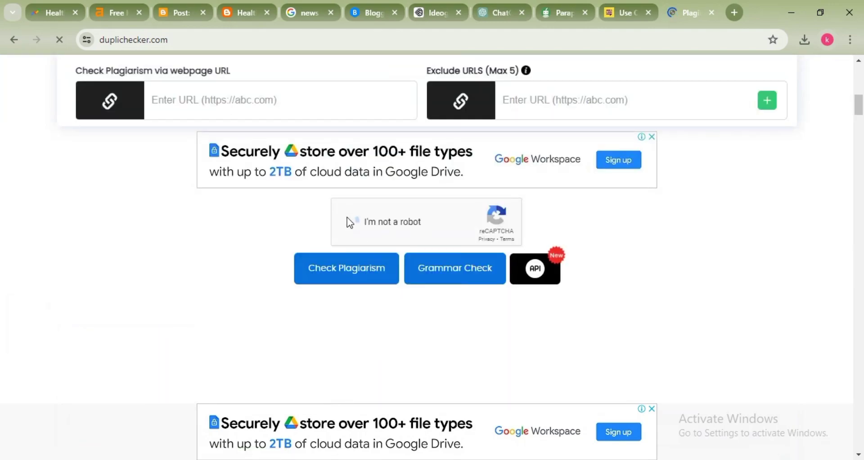
{"action": "left_click", "coordinate": [350, 280]}
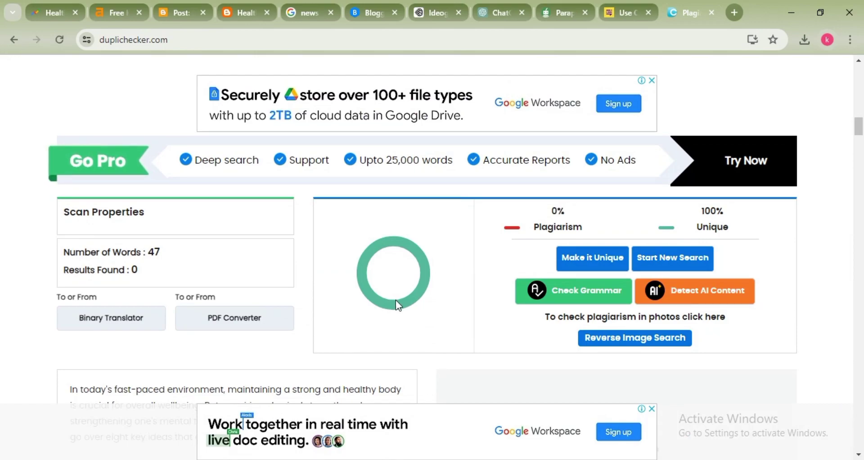
Step: Review the ChatGPT article, QuillBot paraphrase, AI detector result and Duplichecker plagiarism report in turn, dismissing the advertisement
{"action": "scroll", "coordinate": [396, 300], "scroll_direction": "up", "scroll_amount": 15}
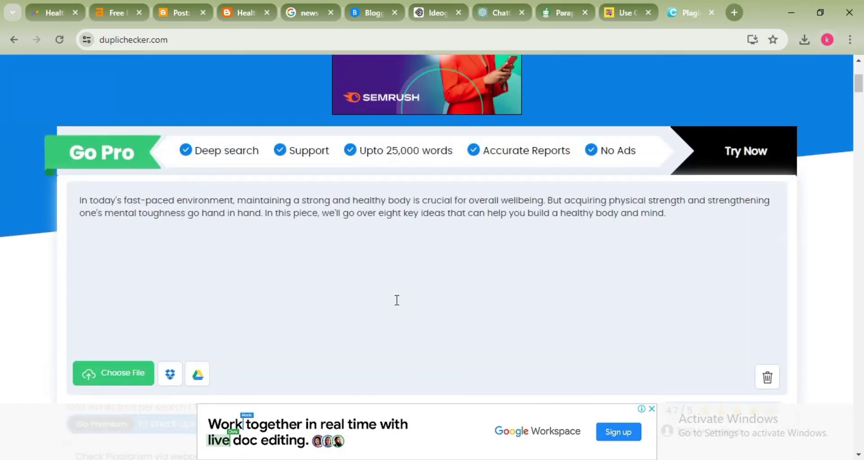
{"action": "left_click", "coordinate": [493, 6]}
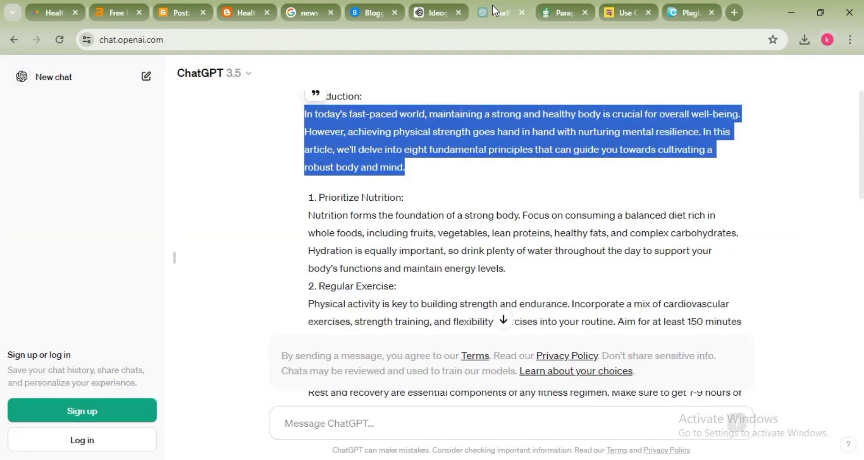
{"action": "left_click", "coordinate": [552, 4]}
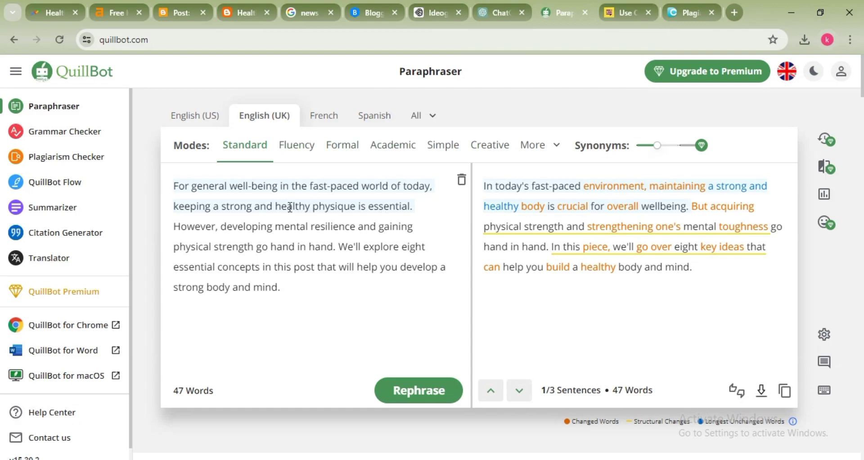
{"action": "left_click", "coordinate": [623, 12]}
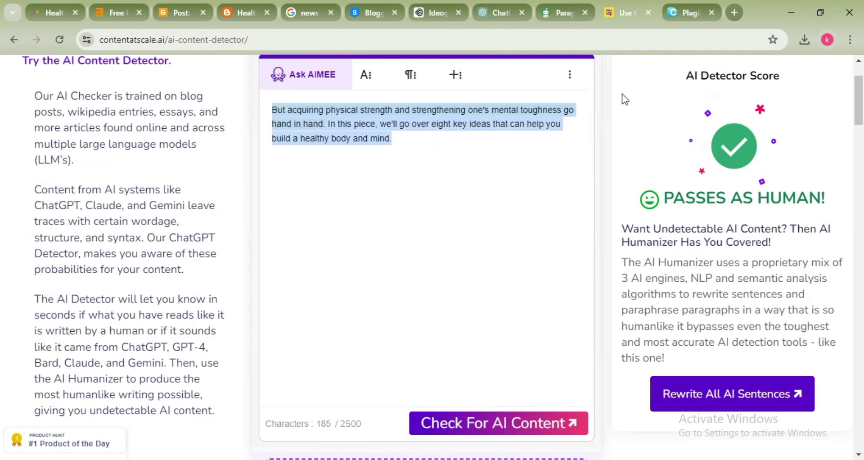
{"action": "left_click", "coordinate": [673, 13]}
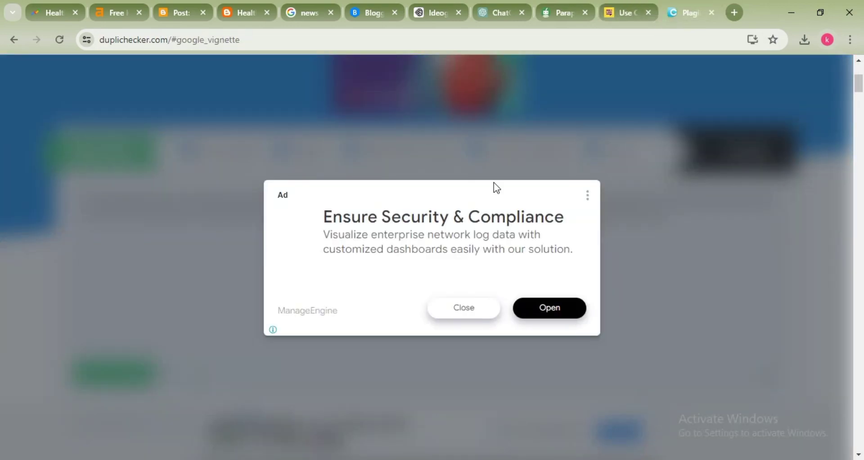
{"action": "left_click", "coordinate": [448, 308]}
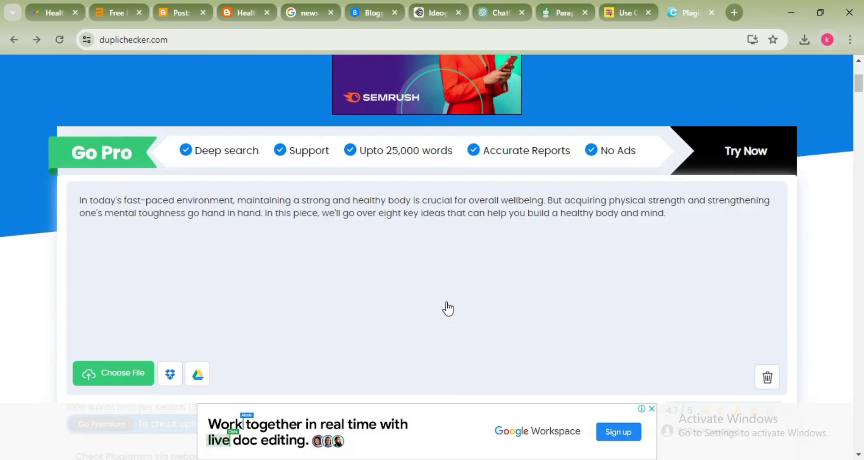
{"action": "scroll", "coordinate": [554, 322], "scroll_direction": "down", "scroll_amount": 5}
{"action": "scroll", "coordinate": [553, 322], "scroll_direction": "down", "scroll_amount": 5}
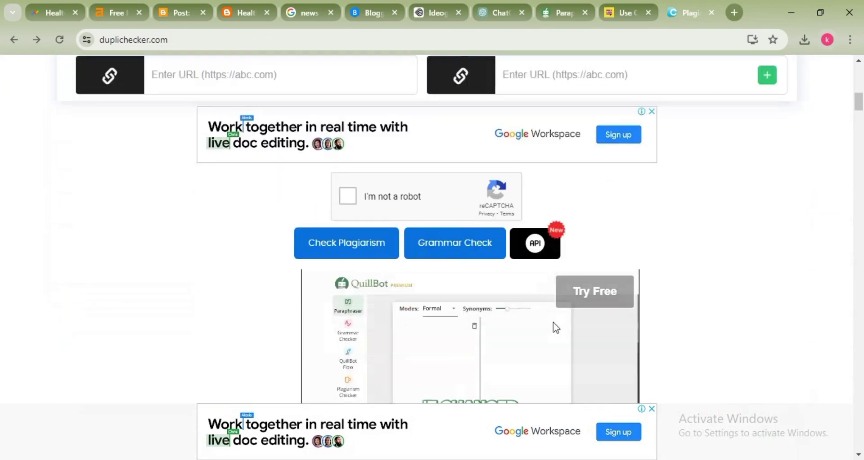
{"action": "scroll", "coordinate": [553, 322], "scroll_direction": "down", "scroll_amount": 13}
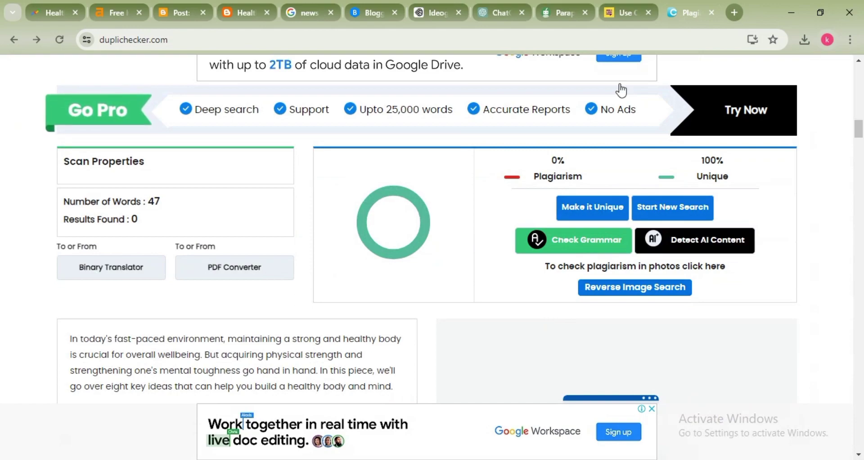
Step: Dismiss the advertisement, then copy the ChatGPT article from the introduction text through point 8 into the Blogger post below the "Introduction:-" heading
{"action": "mouse_move", "coordinate": [502, 35]}
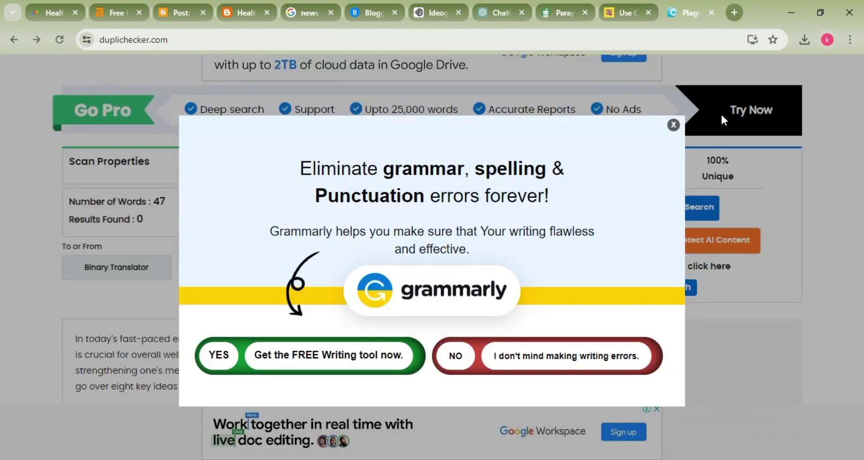
{"action": "left_click", "coordinate": [674, 125]}
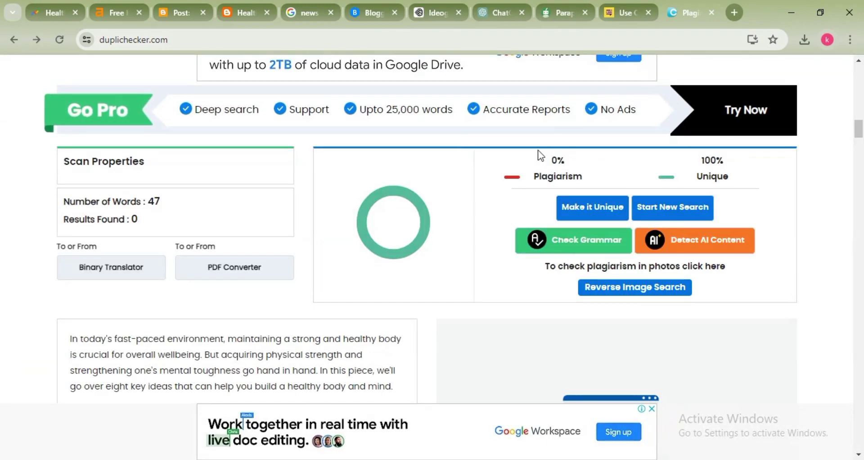
{"action": "left_click", "coordinate": [488, 11]}
{"action": "left_click", "coordinate": [379, 236]}
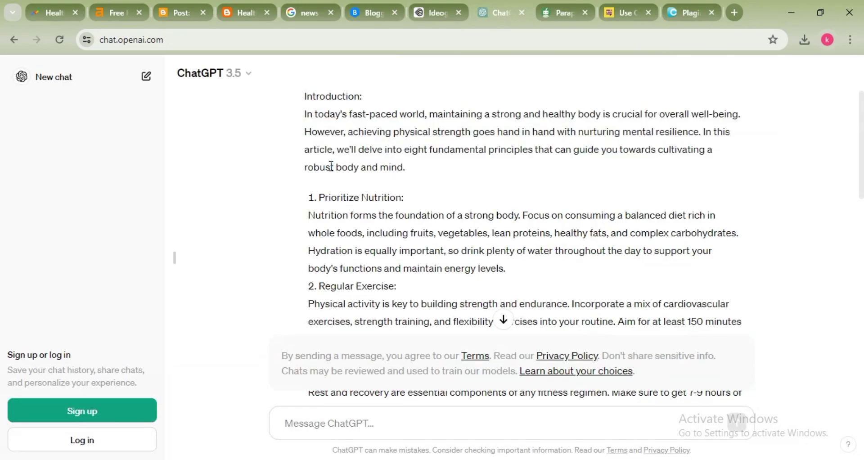
{"action": "left_click_drag", "start_coordinate": [300, 100], "coordinate": [414, 184]}
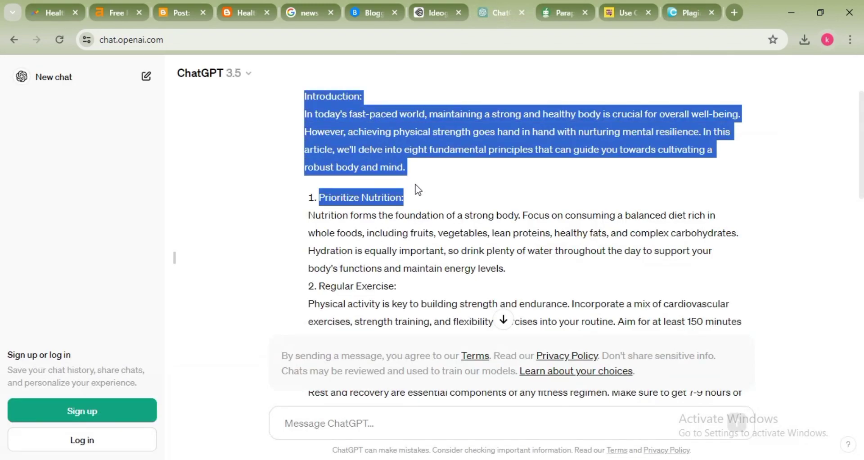
{"action": "left_click", "coordinate": [303, 116]}
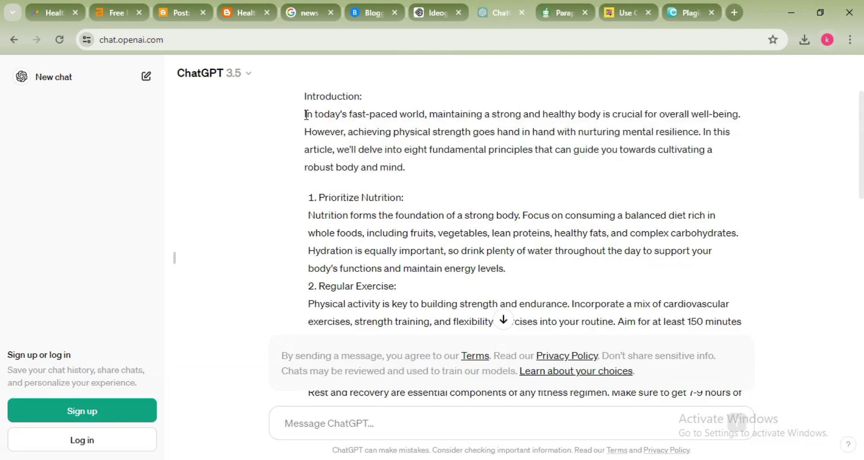
{"action": "left_click_drag", "start_coordinate": [306, 115], "coordinate": [611, 183]}
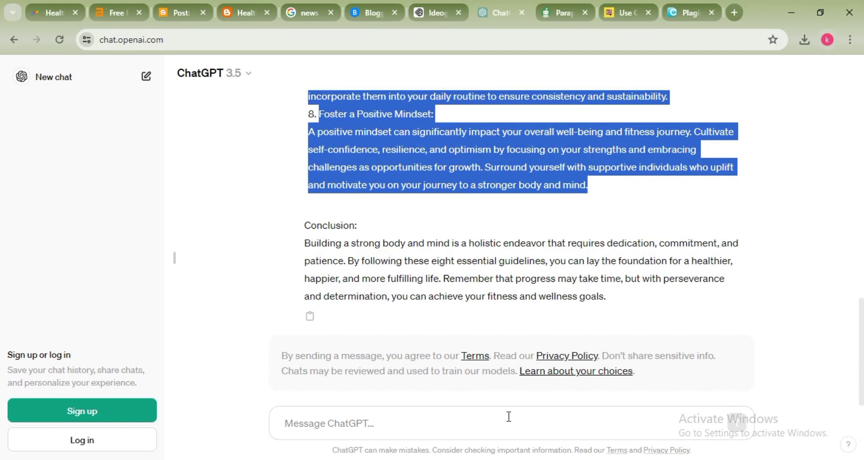
{"action": "left_click", "coordinate": [247, 6]}
{"action": "left_click", "coordinate": [154, 4]}
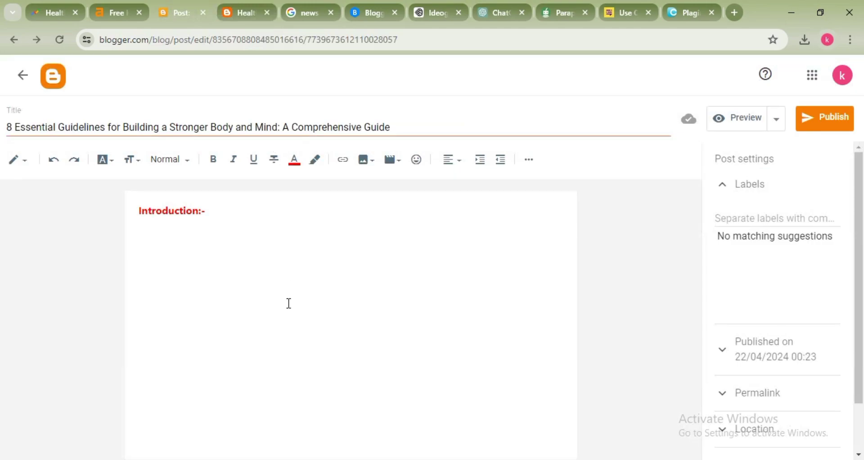
{"action": "key", "text": "ctrl+v"}
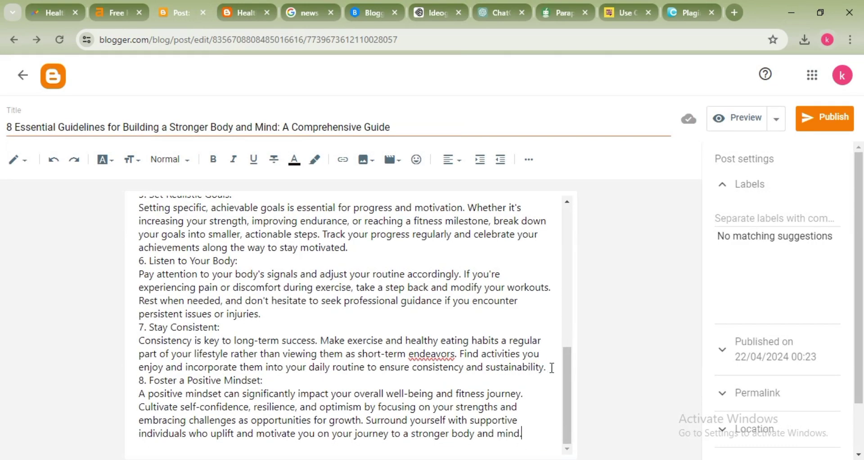
{"action": "key", "text": "Return"}
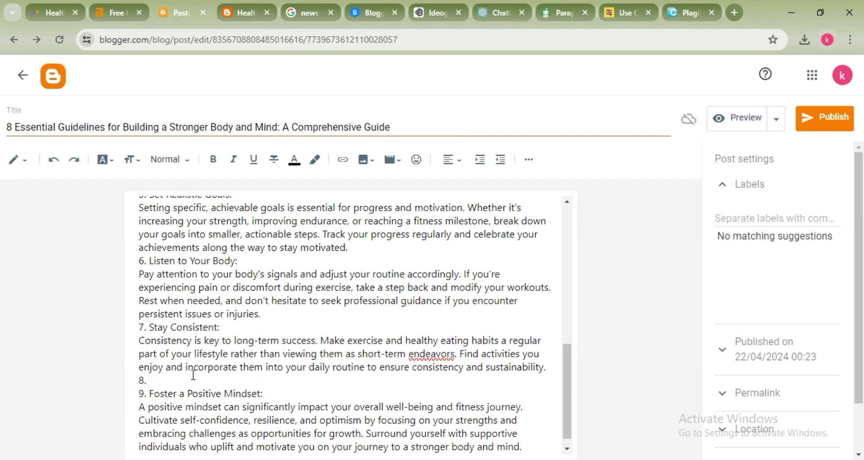
Step: Make all the pasted article text below the "Introduction:-" heading bold and black
{"action": "left_click_drag", "start_coordinate": [149, 303], "coordinate": [452, 459]}
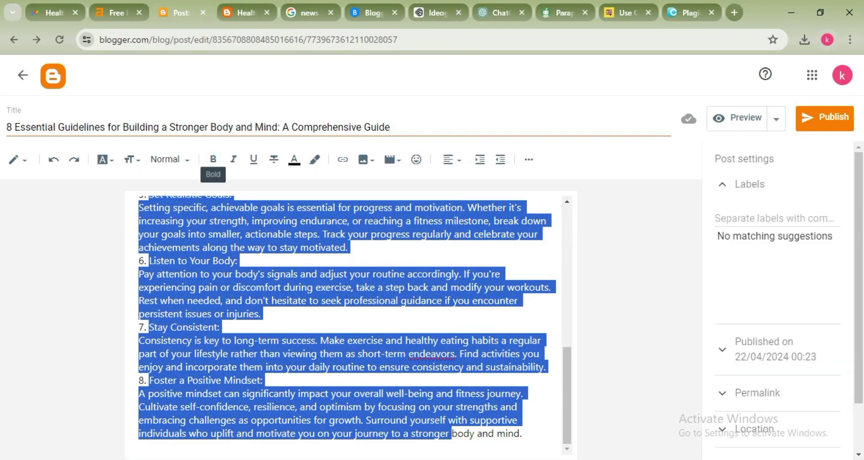
{"action": "left_click_drag", "start_coordinate": [524, 434], "coordinate": [119, 240]}
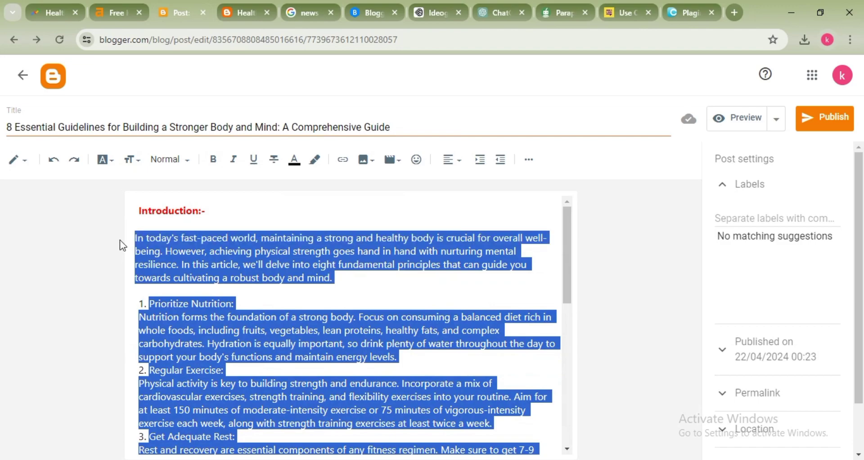
{"action": "left_click", "coordinate": [213, 159]}
{"action": "left_click", "coordinate": [298, 162]}
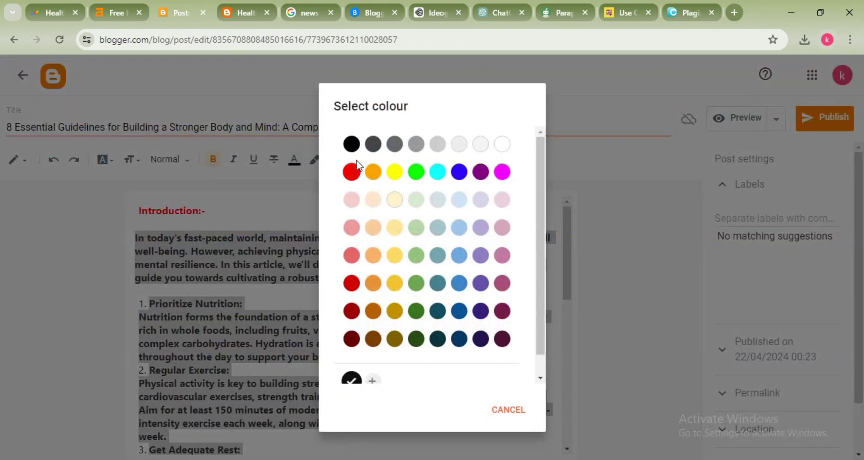
{"action": "left_click", "coordinate": [349, 137]}
{"action": "left_click", "coordinate": [597, 262]}
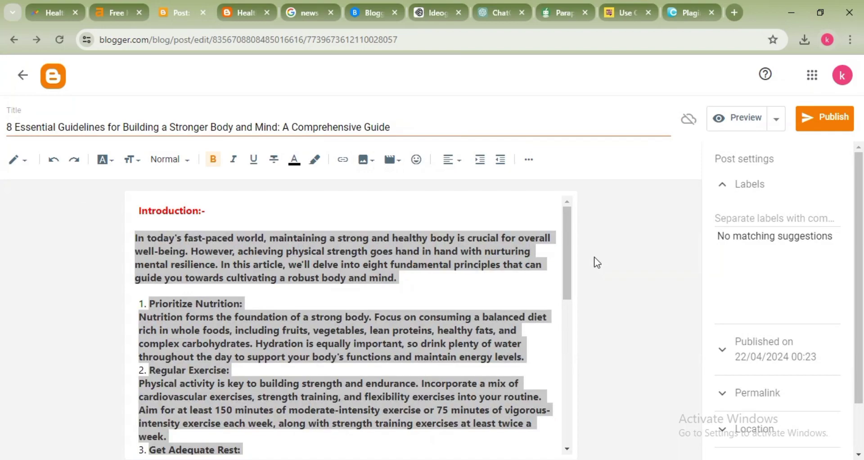
{"action": "left_click", "coordinate": [420, 295]}
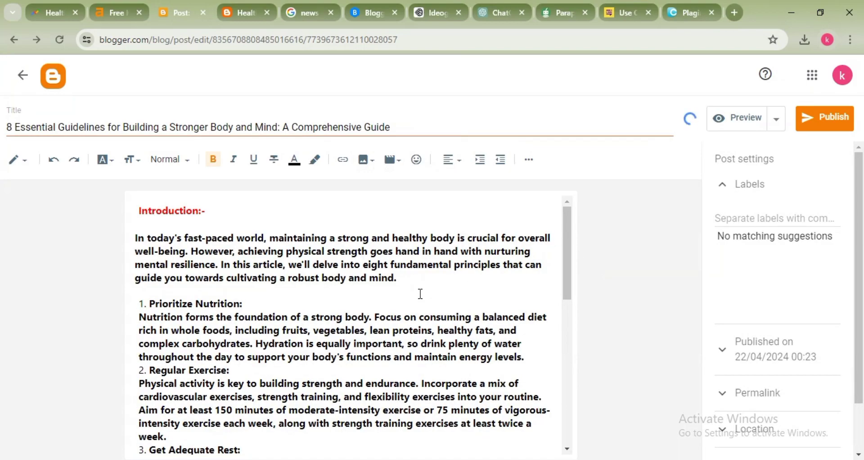
Step: Colour the "Listen to Your Body:" heading of point 6 red
{"action": "scroll", "coordinate": [421, 294], "scroll_direction": "down", "scroll_amount": 1}
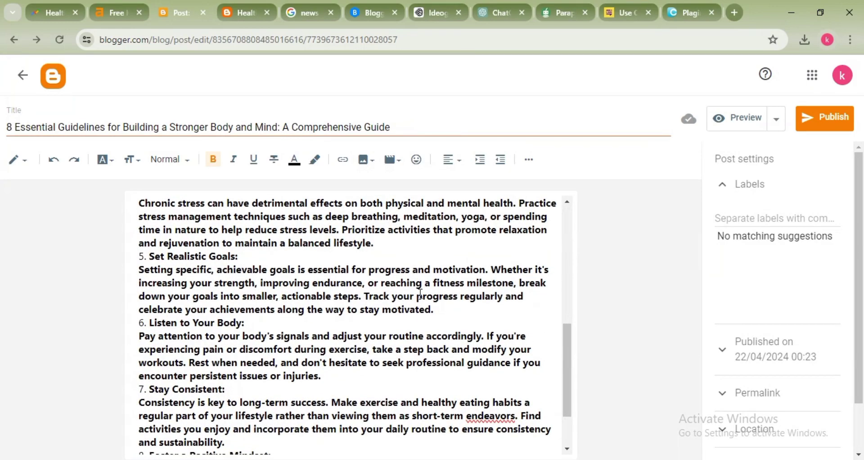
{"action": "scroll", "coordinate": [226, 247], "scroll_direction": "down", "scroll_amount": 1}
{"action": "left_click_drag", "start_coordinate": [253, 268], "coordinate": [149, 274]}
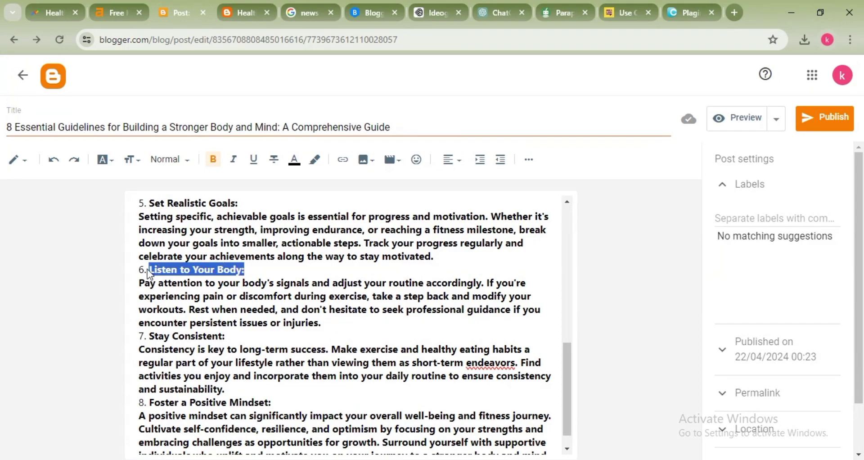
{"action": "left_click", "coordinate": [294, 160]}
{"action": "left_click", "coordinate": [352, 172]}
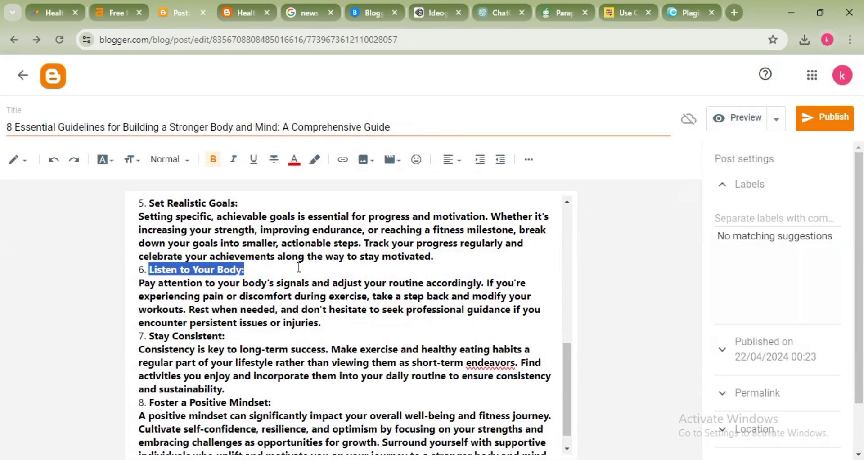
{"action": "left_click", "coordinate": [295, 267]}
{"action": "scroll", "coordinate": [257, 269], "scroll_direction": "up", "scroll_amount": 1}
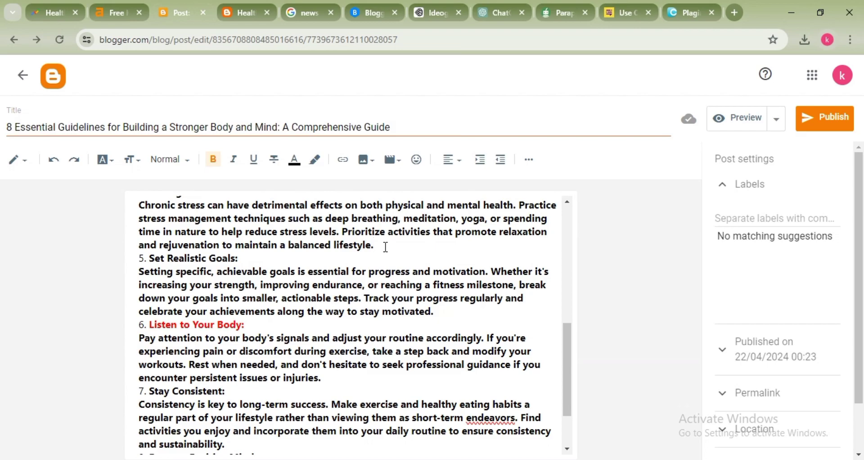
Step: Copy the article request from the ChatGPT conversation and replace the Ideogram logo prompt with it
{"action": "left_click", "coordinate": [436, 8]}
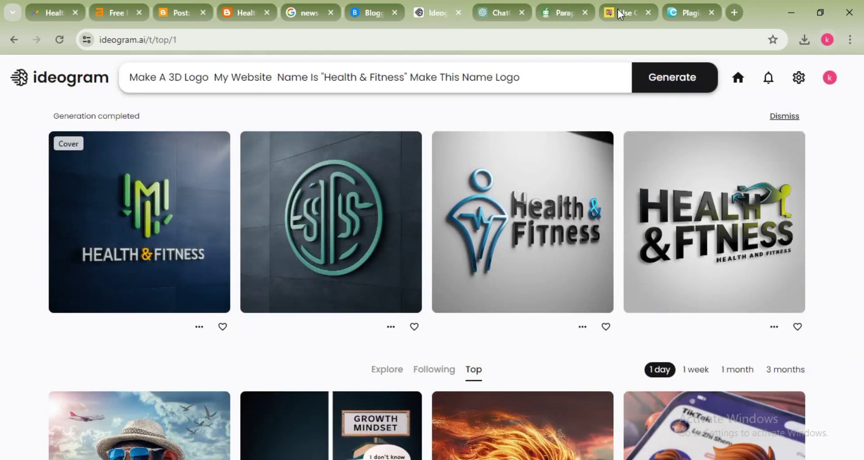
{"action": "left_click", "coordinate": [507, 7]}
{"action": "scroll", "coordinate": [450, 166], "scroll_direction": "up", "scroll_amount": 15}
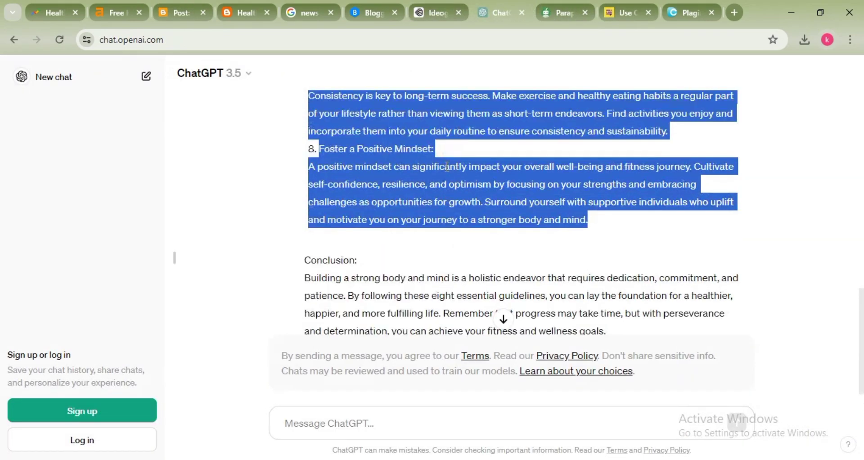
{"action": "left_click_drag", "start_coordinate": [302, 123], "coordinate": [631, 135]}
{"action": "key", "text": "ctrl+c"}
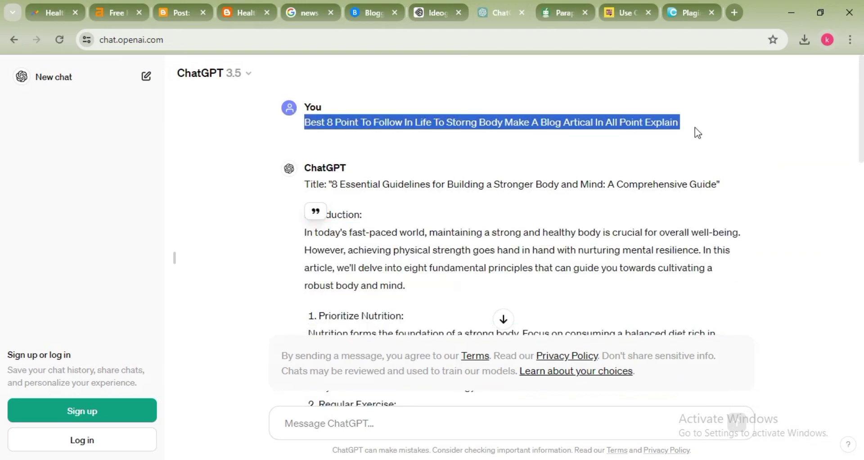
{"action": "left_click", "coordinate": [410, 10]}
{"action": "left_click", "coordinate": [413, 75]}
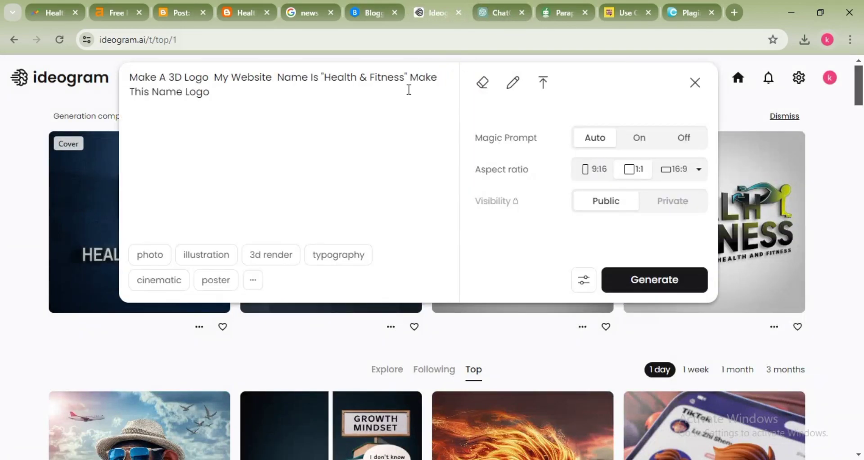
{"action": "key", "text": "ctrl+a"}
{"action": "key", "text": "BackSpace"}
{"action": "key", "text": "ctrl+v"}
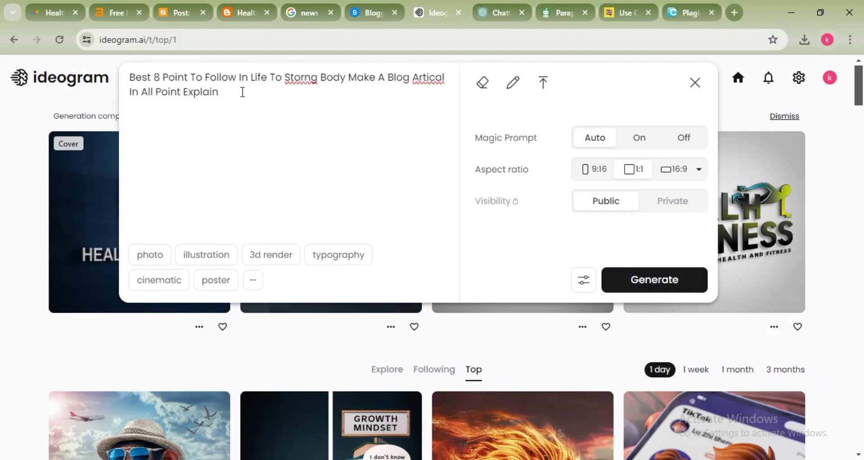
Step: Replace the prompt's ending after "Storng Body" with "Make A Image" and generate the images
{"action": "left_click_drag", "start_coordinate": [243, 91], "coordinate": [352, 44]}
{"action": "key", "text": "BackSpace"}
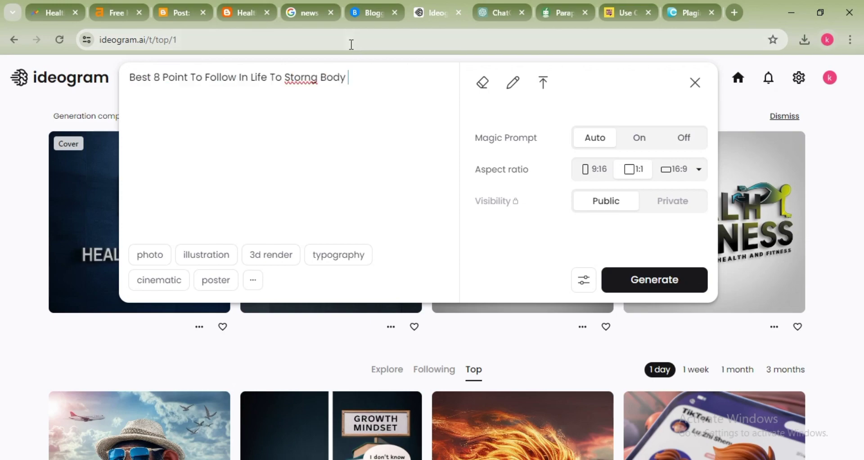
{"action": "type", "text": "Make A Image"}
{"action": "key", "text": "Return"}
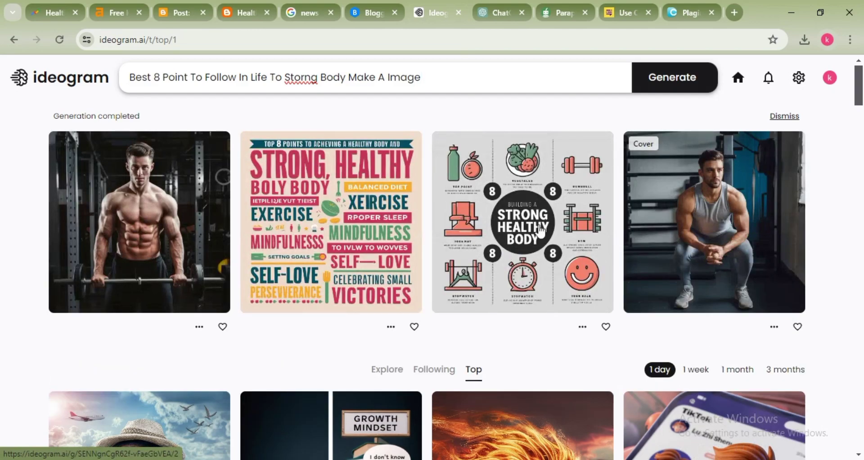
Step: Save the generated "Building a Strong Healthy Body" infographic to the computer under its suggested file name
{"action": "right_click", "coordinate": [497, 174]}
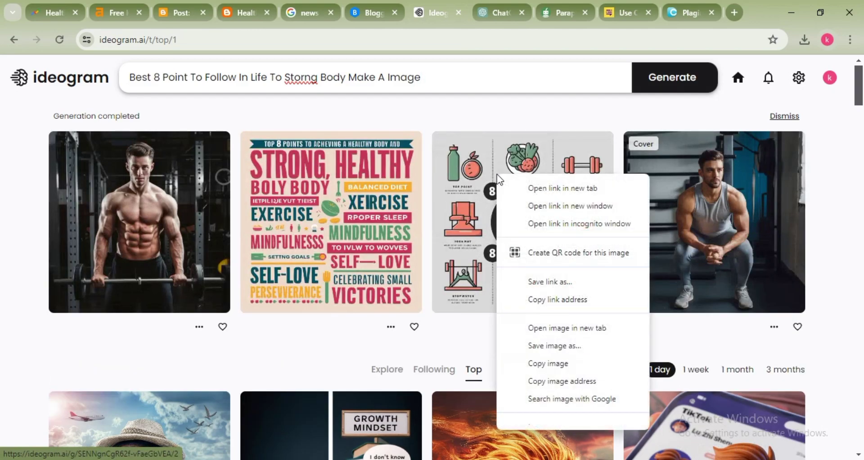
{"action": "left_click", "coordinate": [555, 344]}
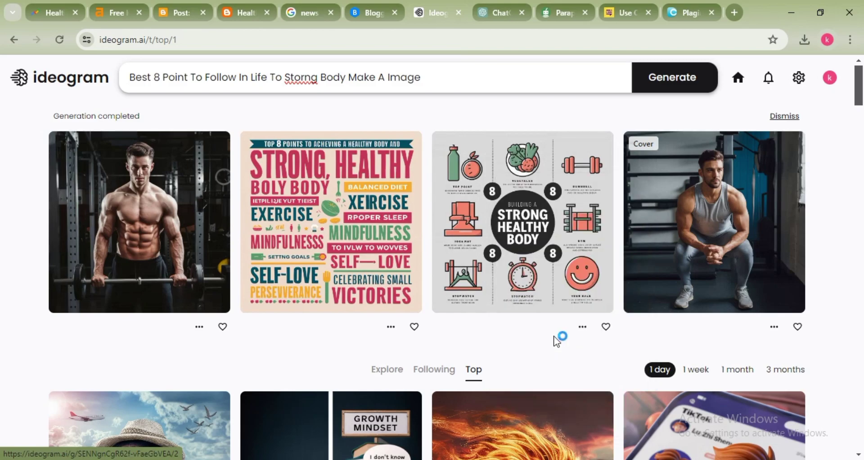
{"action": "key", "text": "Return"}
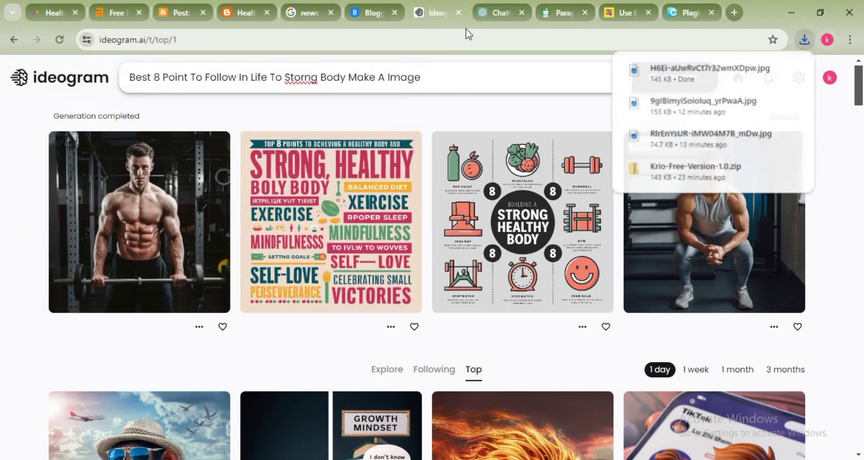
Step: Return to the Blogger post and add blank space below the "Introduction:-" heading for an image
{"action": "left_click", "coordinate": [173, 4]}
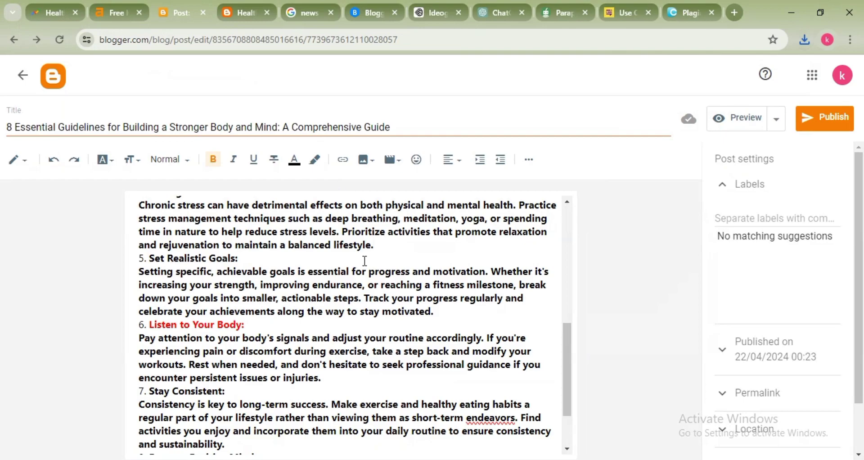
{"action": "left_click", "coordinate": [384, 249]}
{"action": "key", "text": "Return"}
{"action": "key", "text": "BackSpace"}
{"action": "scroll", "coordinate": [384, 249], "scroll_direction": "up", "scroll_amount": 10}
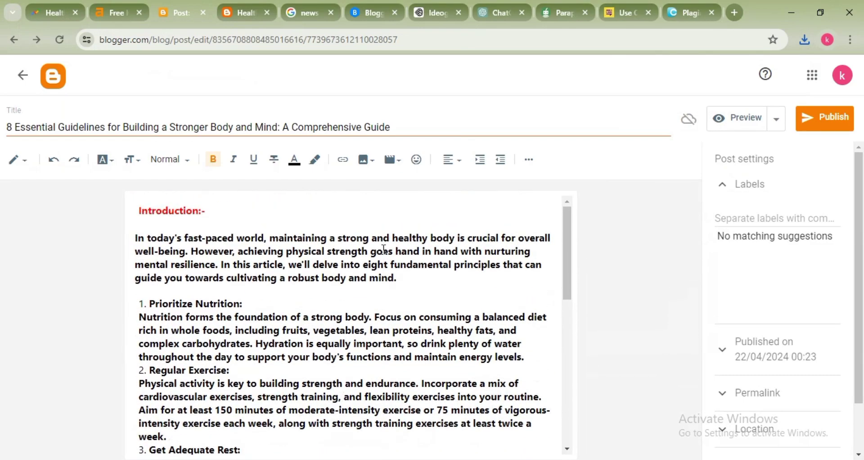
{"action": "left_click", "coordinate": [232, 205]}
{"action": "key", "text": "Return"}
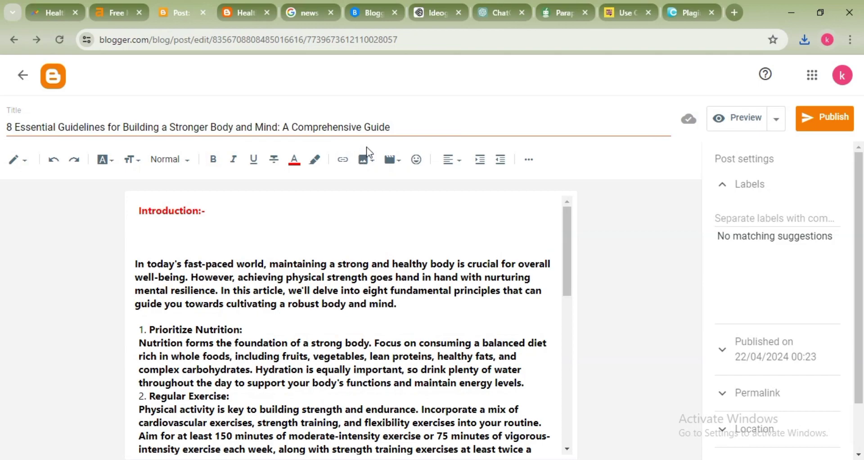
Step: Upload the infographic H6Ei-aUwRvCt7r32wmXDpw from Downloads and insert it below the "Introduction:-" heading of the post
{"action": "left_click", "coordinate": [367, 162]}
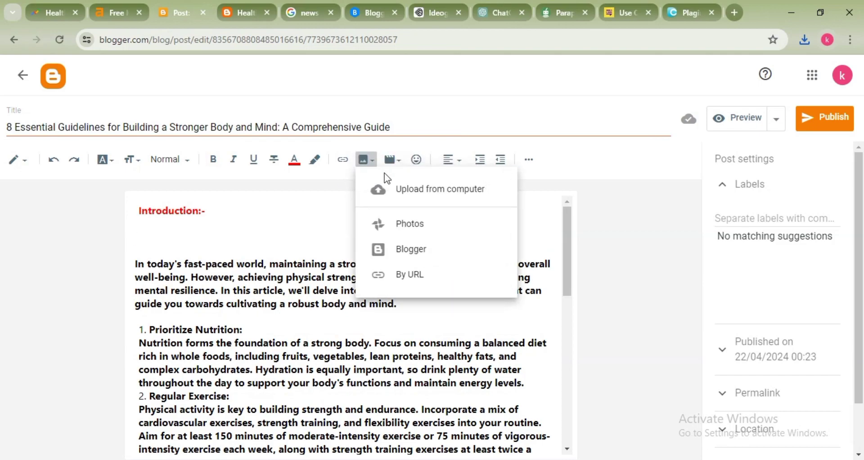
{"action": "left_click", "coordinate": [413, 190]}
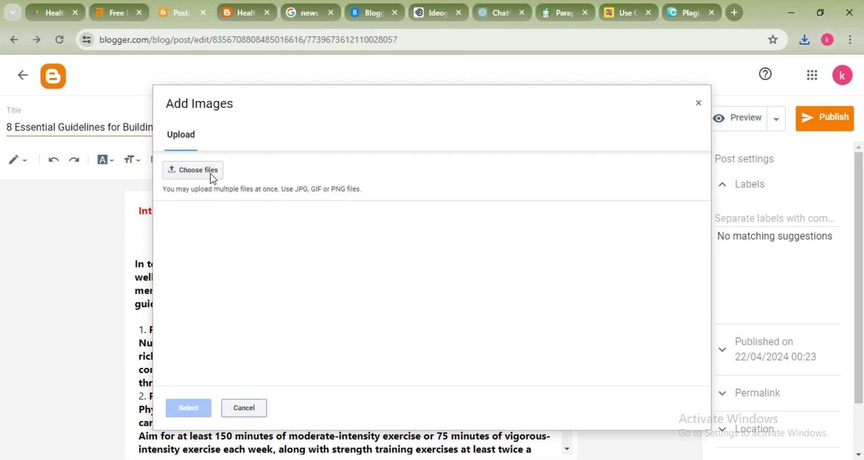
{"action": "left_click", "coordinate": [210, 175]}
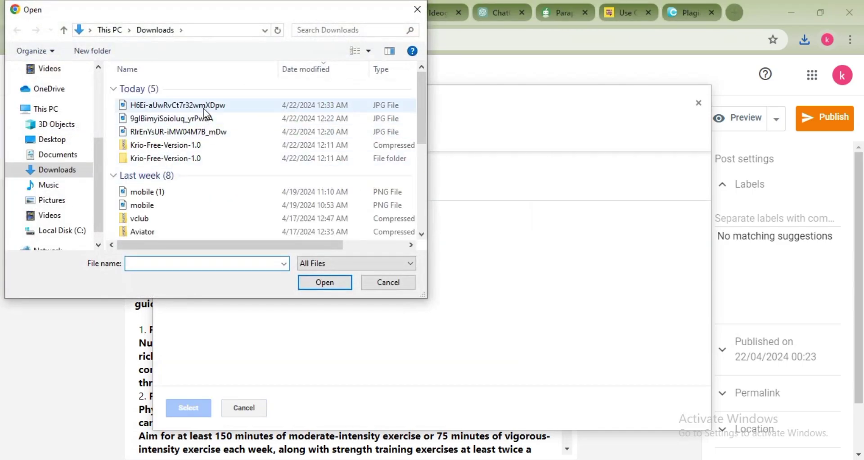
{"action": "left_click", "coordinate": [204, 106]}
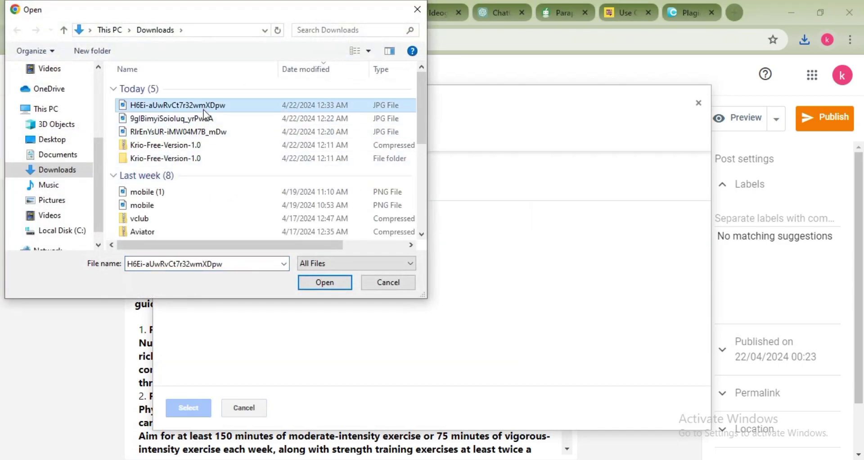
{"action": "left_click", "coordinate": [321, 284]}
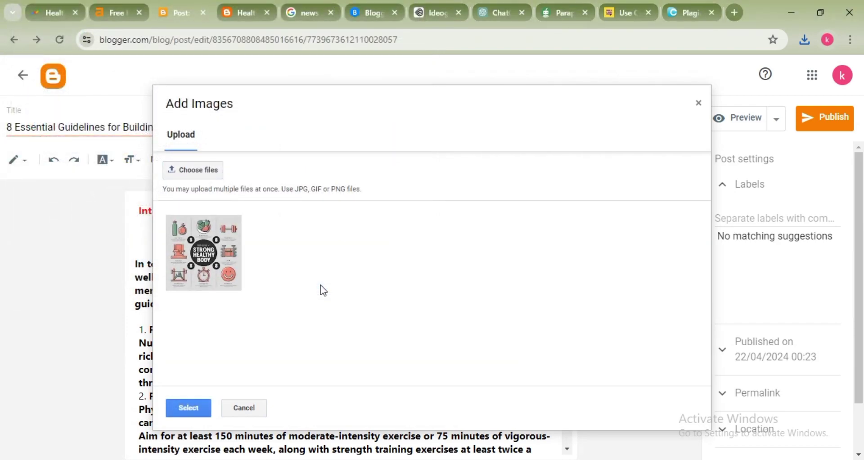
{"action": "left_click", "coordinate": [206, 402]}
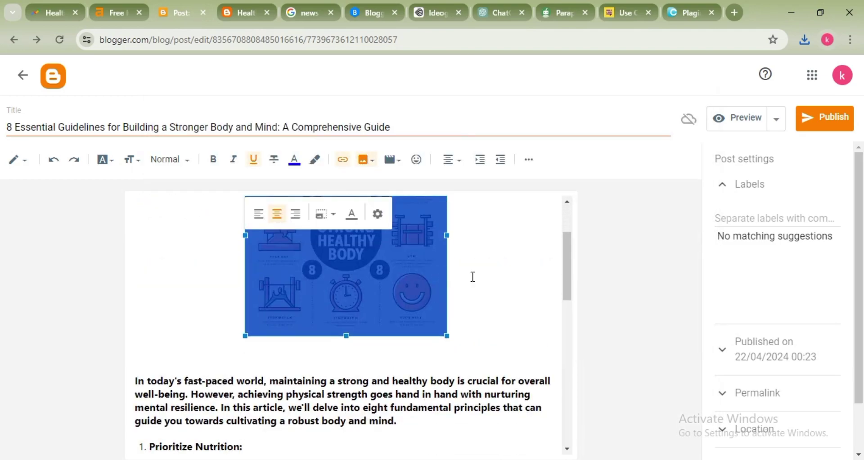
{"action": "left_click", "coordinate": [460, 282]}
{"action": "scroll", "coordinate": [459, 285], "scroll_direction": "up", "scroll_amount": 2}
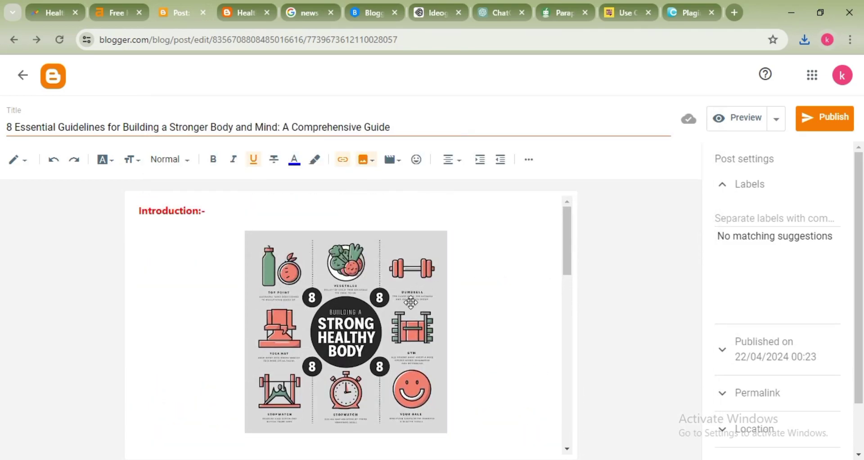
Step: Copy the post title into the post's labels and publish the post to the blog
{"action": "scroll", "coordinate": [349, 256], "scroll_direction": "down", "scroll_amount": 7}
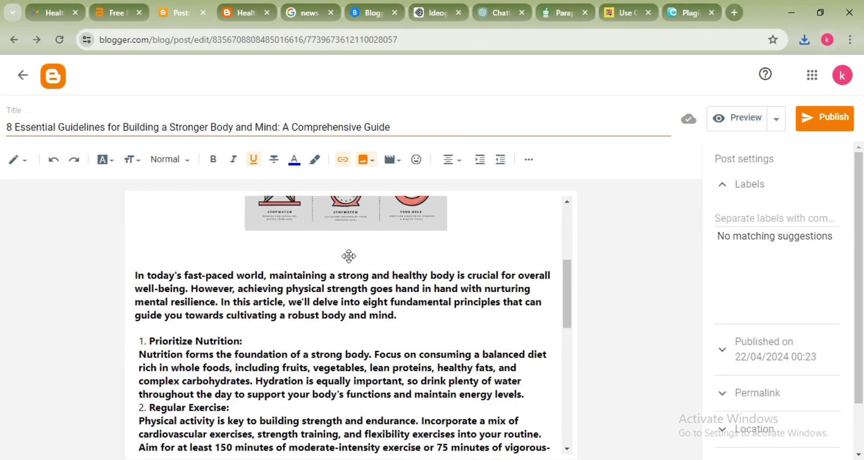
{"action": "scroll", "coordinate": [351, 256], "scroll_direction": "down", "scroll_amount": 5}
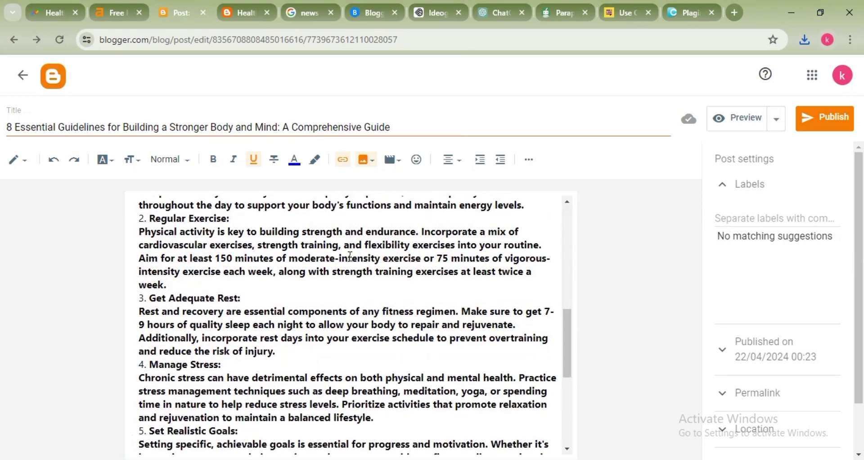
{"action": "scroll", "coordinate": [351, 255], "scroll_direction": "up", "scroll_amount": 12}
{"action": "left_click", "coordinate": [402, 128]}
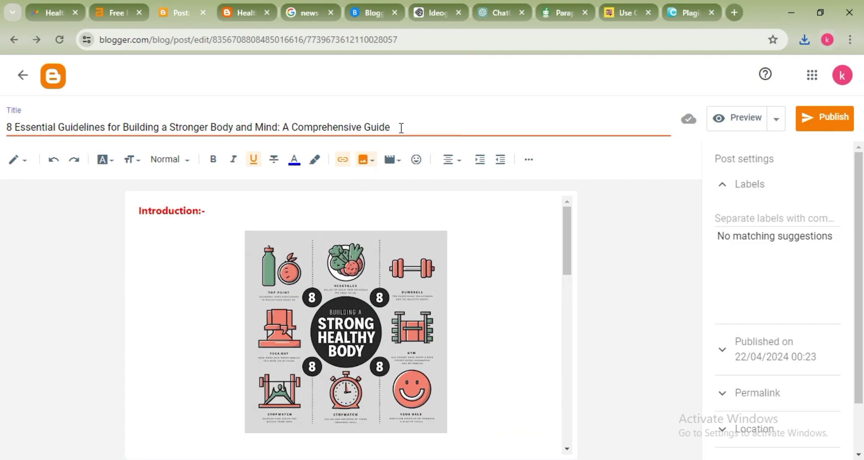
{"action": "left_click_drag", "start_coordinate": [402, 129], "coordinate": [2, 121]}
{"action": "key", "text": "ctrl+c"}
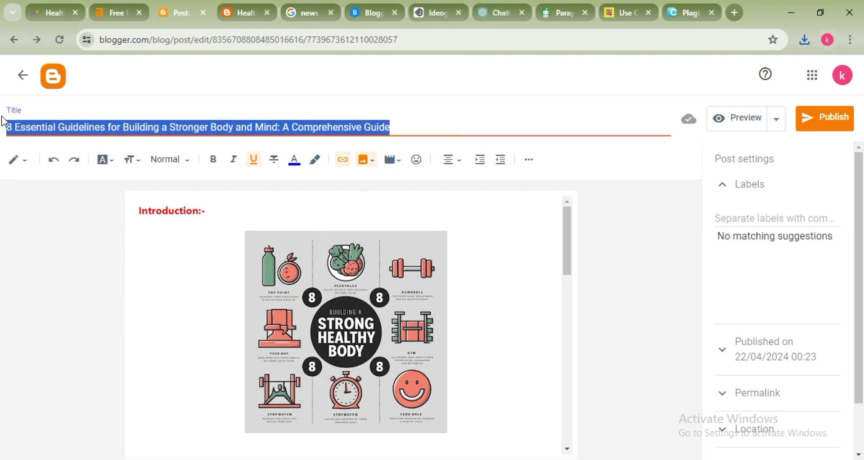
{"action": "left_click", "coordinate": [745, 215]}
{"action": "key", "text": "ctrl+v"}
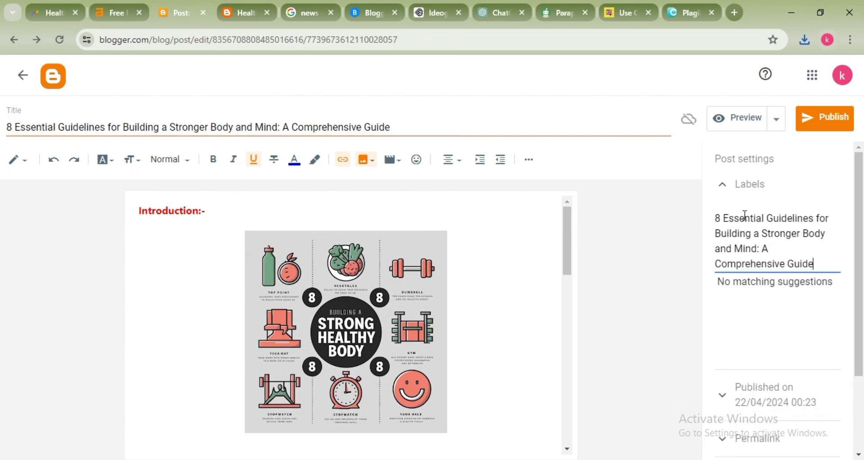
{"action": "left_click", "coordinate": [822, 120]}
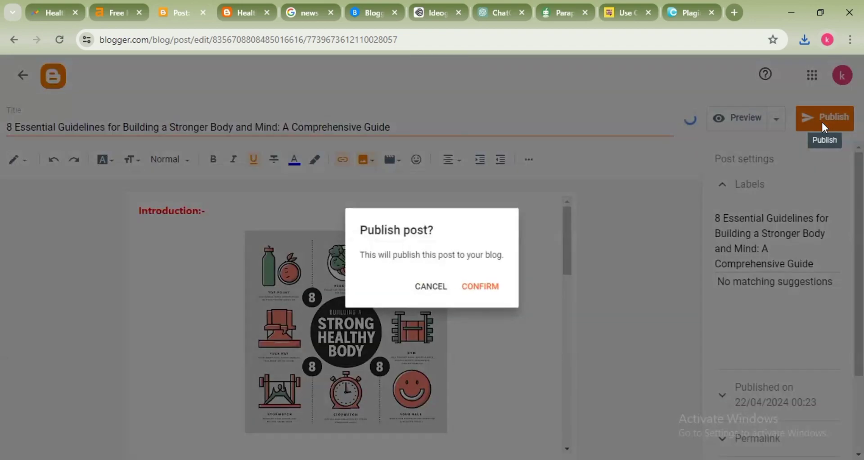
{"action": "left_click", "coordinate": [498, 291]}
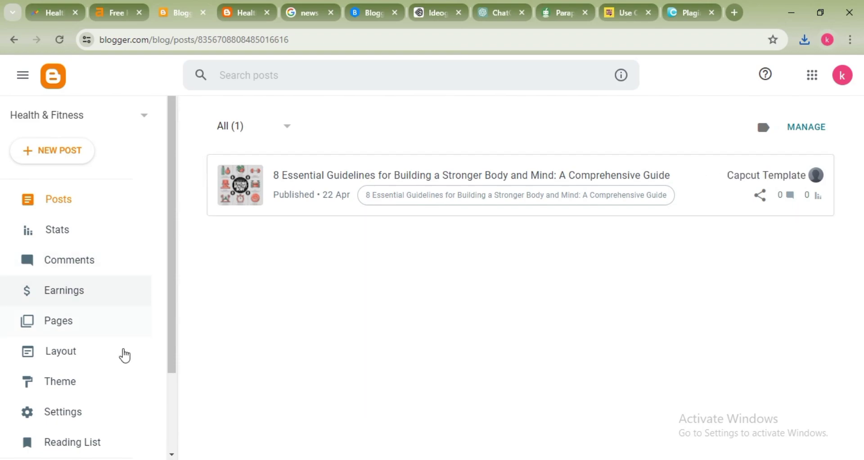
Step: View the live Health & Fitness blog, close its older tab, and open the "8 Essential Guidelines" post
{"action": "scroll", "coordinate": [120, 373], "scroll_direction": "down", "scroll_amount": 2}
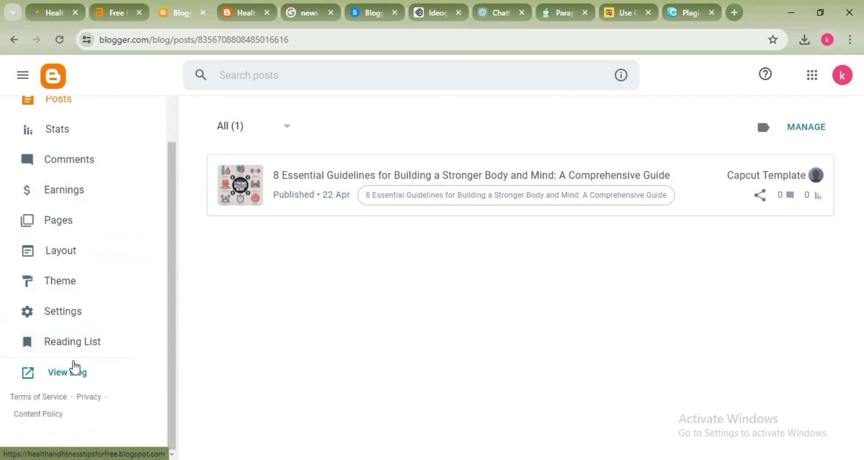
{"action": "left_click", "coordinate": [73, 375]}
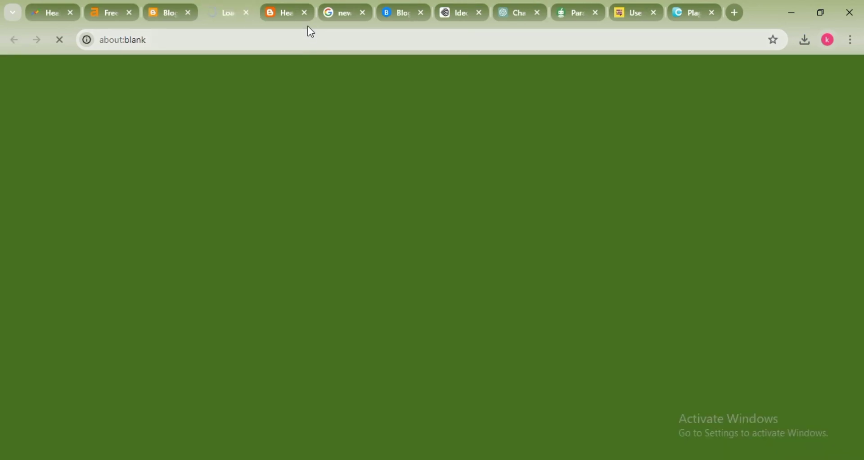
{"action": "left_click", "coordinate": [306, 13]}
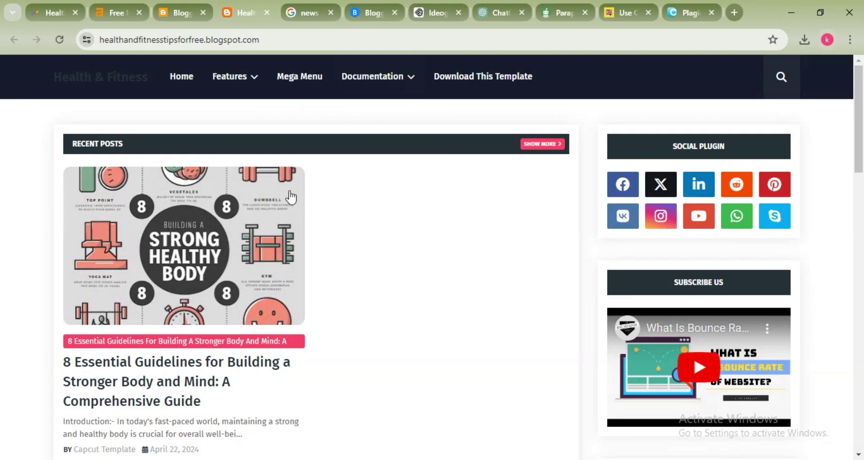
{"action": "scroll", "coordinate": [492, 263], "scroll_direction": "down", "scroll_amount": 2}
{"action": "scroll", "coordinate": [290, 245], "scroll_direction": "up", "scroll_amount": 2}
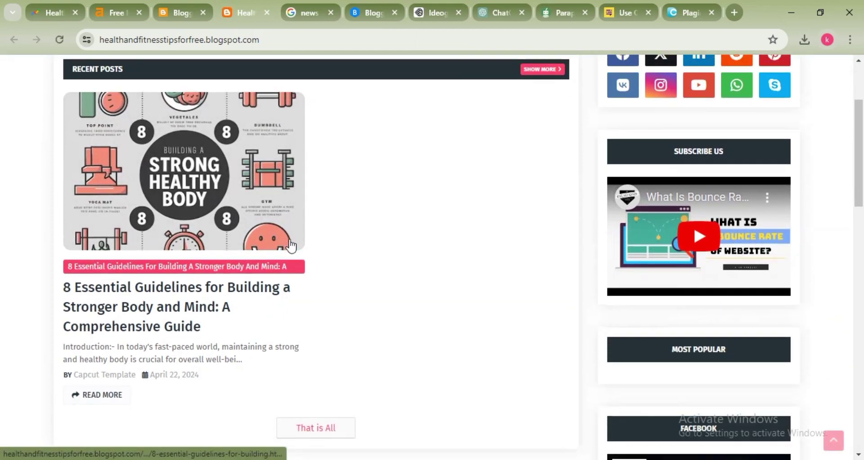
{"action": "left_click", "coordinate": [191, 260]}
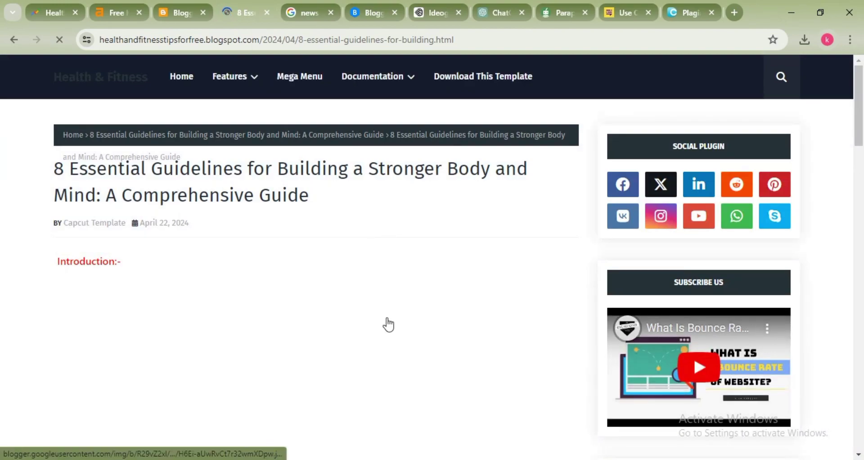
Step: Examine the published post from its introduction image through the eight guidelines to the comment section and footer
{"action": "scroll", "coordinate": [388, 324], "scroll_direction": "down", "scroll_amount": 10}
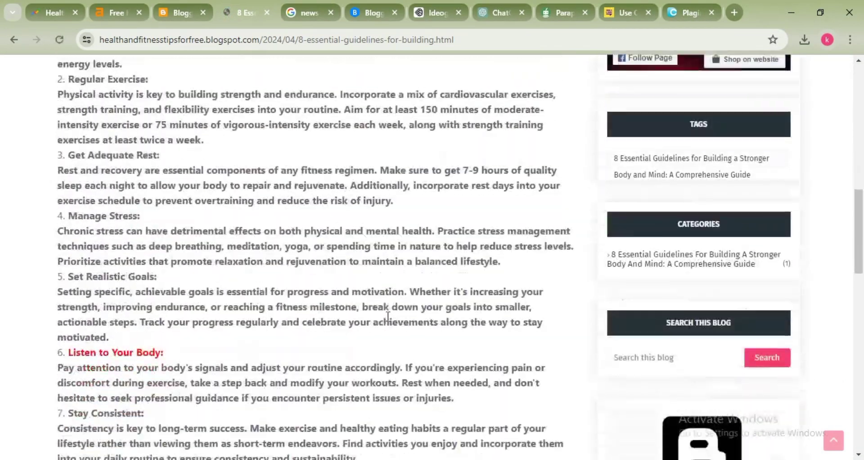
{"action": "scroll", "coordinate": [388, 317], "scroll_direction": "down", "scroll_amount": 15}
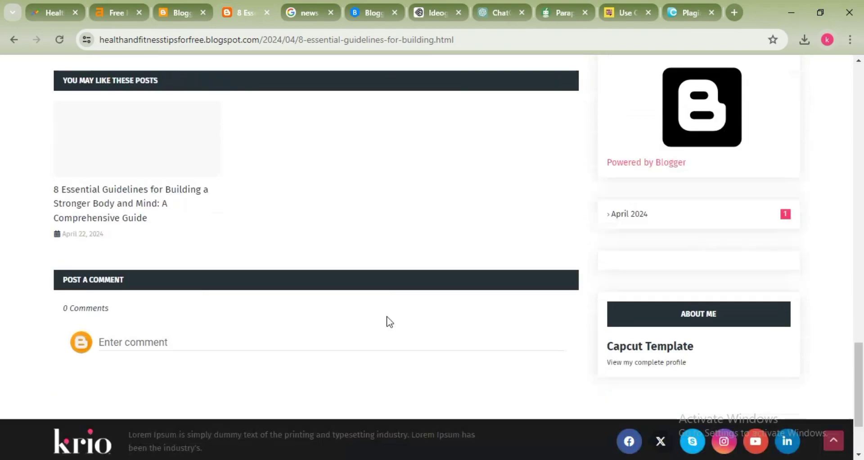
{"action": "scroll", "coordinate": [389, 322], "scroll_direction": "down", "scroll_amount": 3}
{"action": "scroll", "coordinate": [390, 321], "scroll_direction": "up", "scroll_amount": 11}
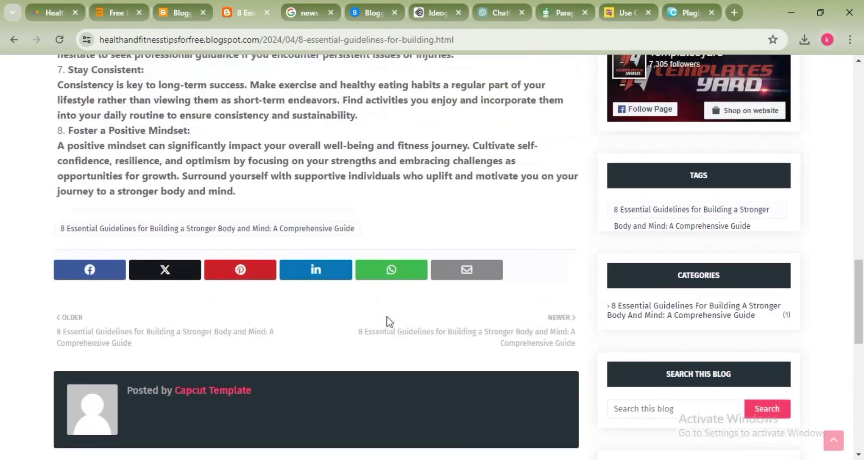
{"action": "scroll", "coordinate": [390, 321], "scroll_direction": "up", "scroll_amount": 1}
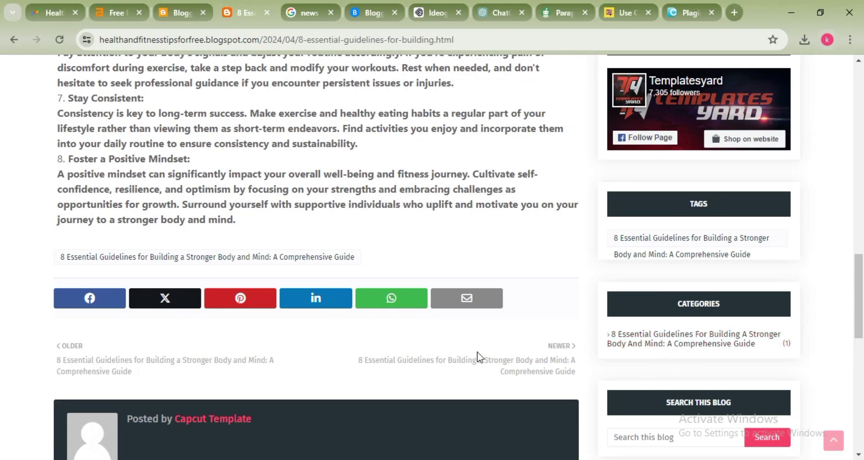
{"action": "scroll", "coordinate": [477, 352], "scroll_direction": "up", "scroll_amount": 15}
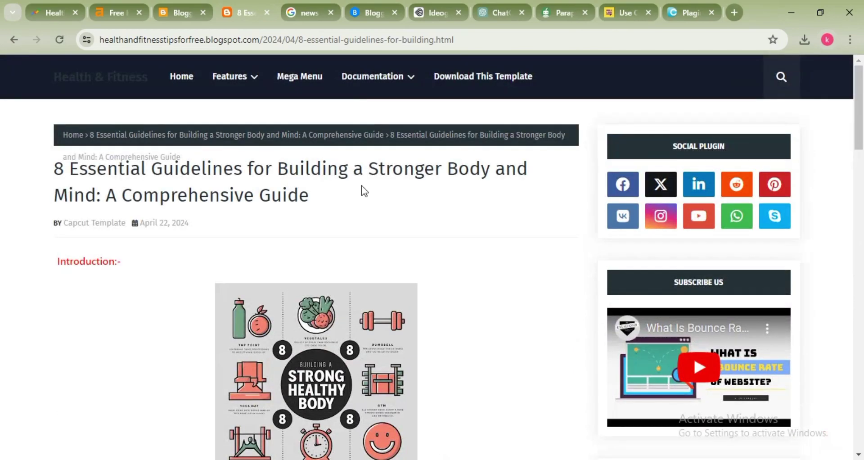
Step: Search Google for "google search console" in a new tab and open the Search Console overview
{"action": "left_click", "coordinate": [171, 12]}
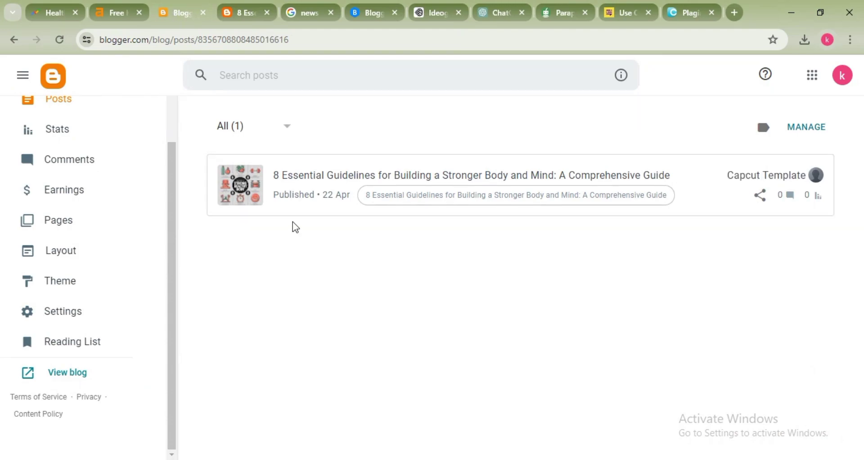
{"action": "left_click", "coordinate": [733, 13]}
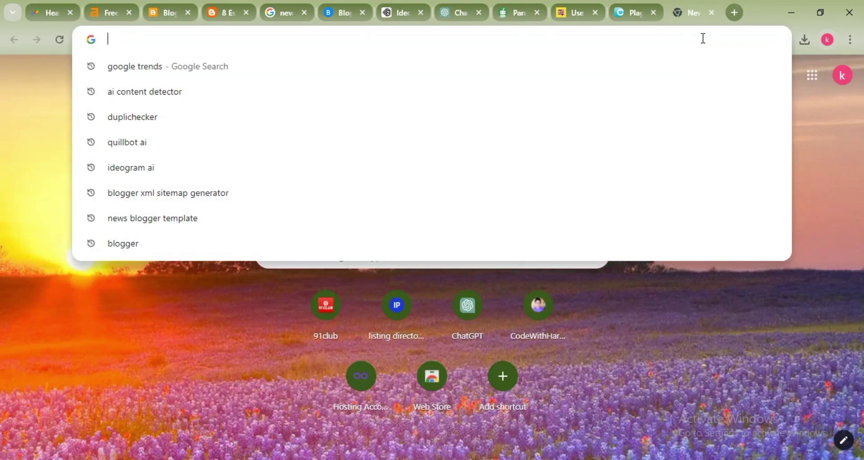
{"action": "type", "text": "google"}
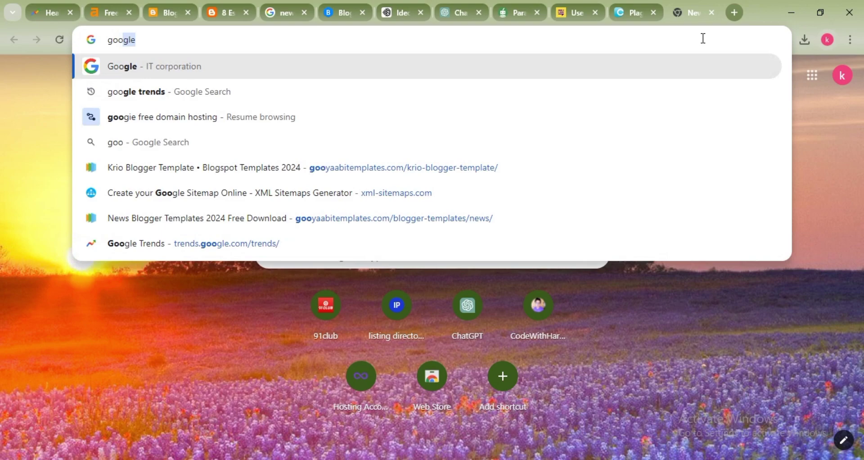
{"action": "type", "text": " search"}
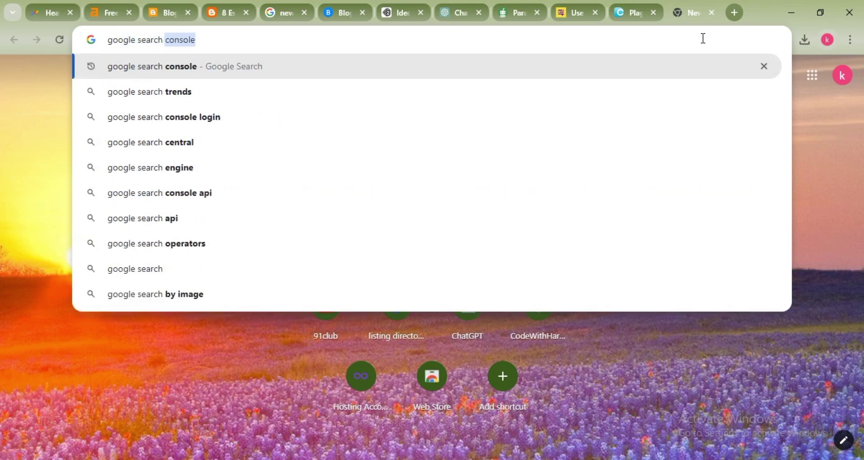
{"action": "key", "text": "Return"}
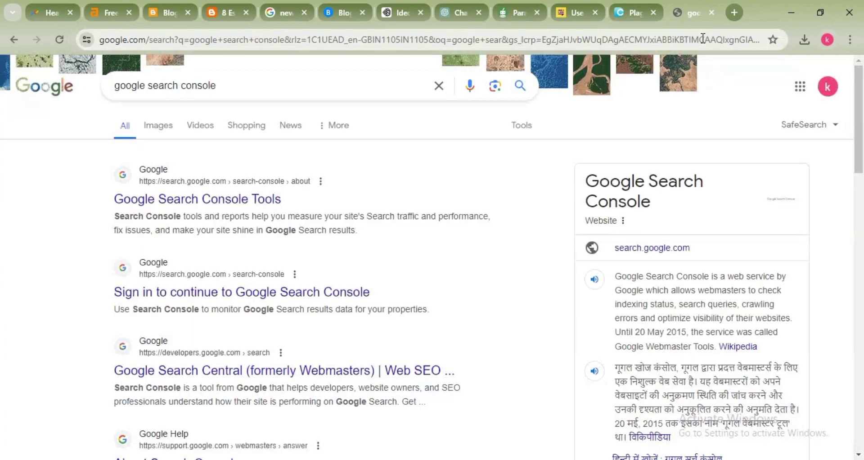
{"action": "left_click", "coordinate": [235, 203]}
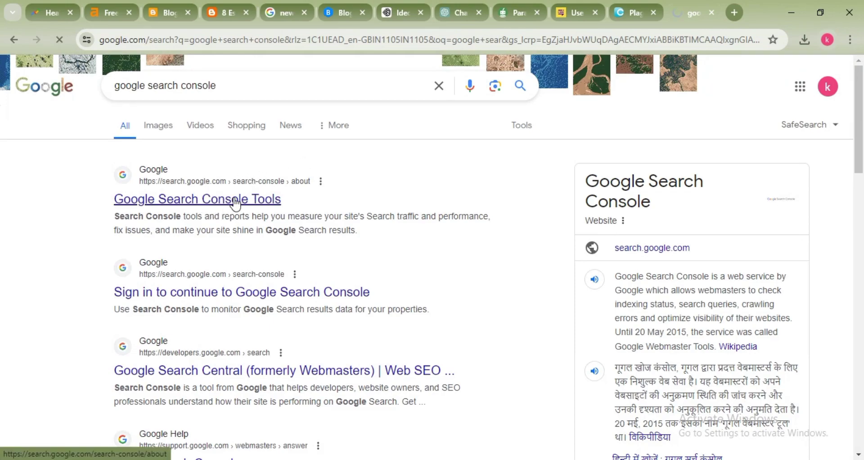
{"action": "left_click", "coordinate": [186, 350]}
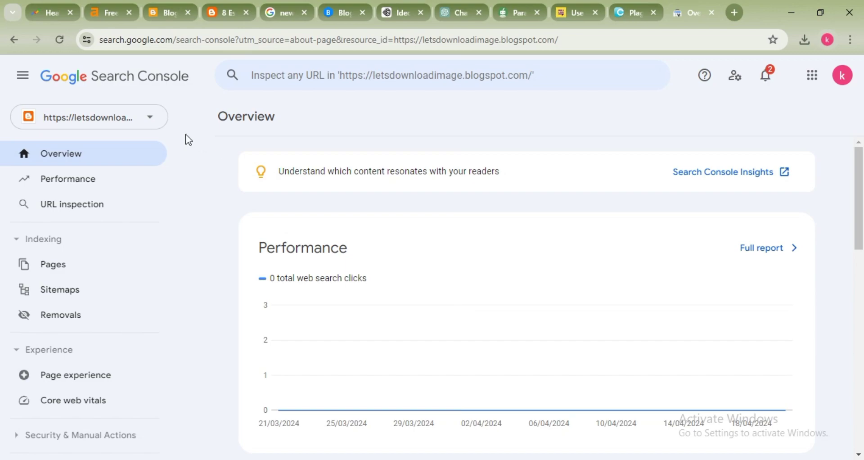
Step: Start adding a new Search Console property using the URL prefix type
{"action": "left_click", "coordinate": [158, 125]}
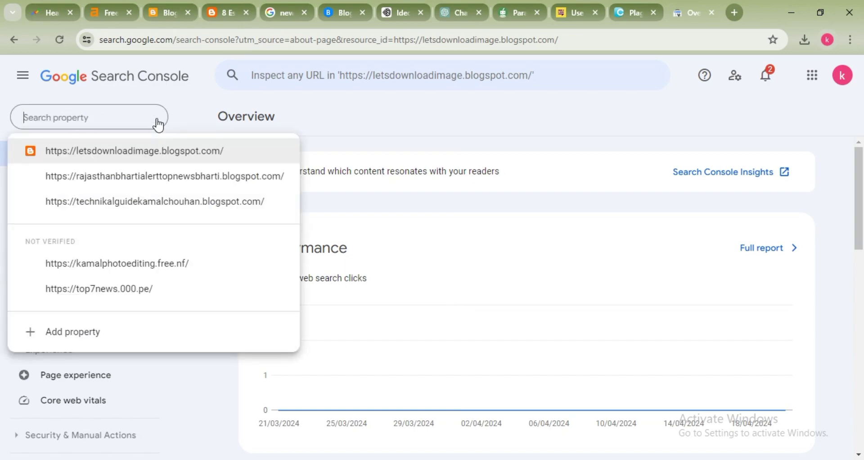
{"action": "left_click", "coordinate": [115, 343]}
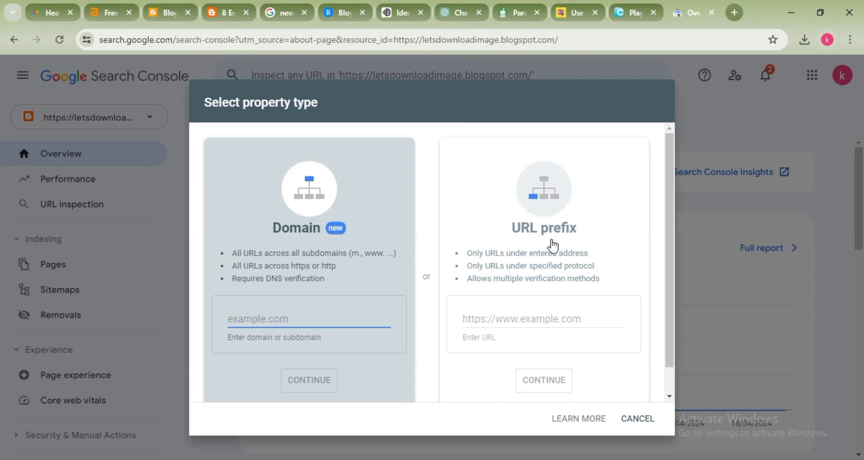
{"action": "left_click", "coordinate": [554, 246]}
{"action": "left_click", "coordinate": [520, 321]}
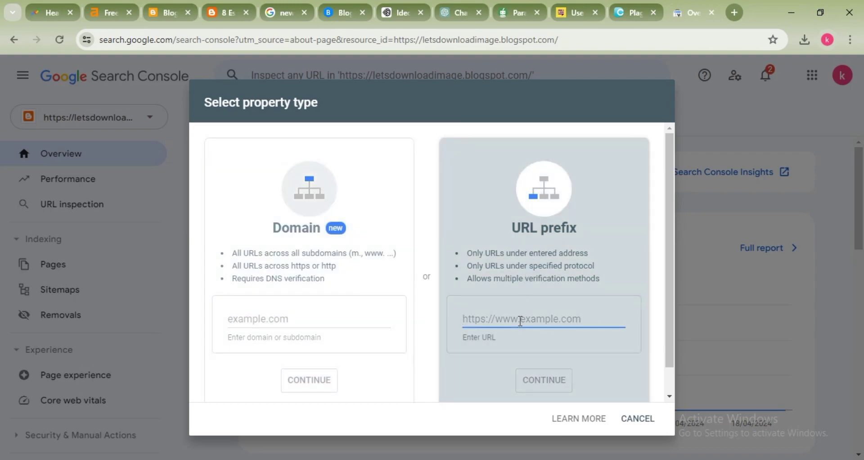
Step: Copy the Health & Fitness blog's home page address into the URL prefix field and submit the property
{"action": "left_click", "coordinate": [224, 13]}
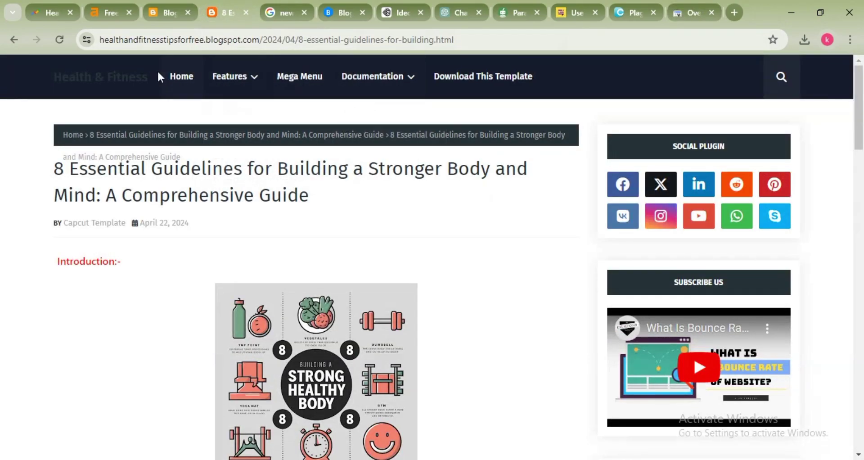
{"action": "left_click", "coordinate": [188, 79]}
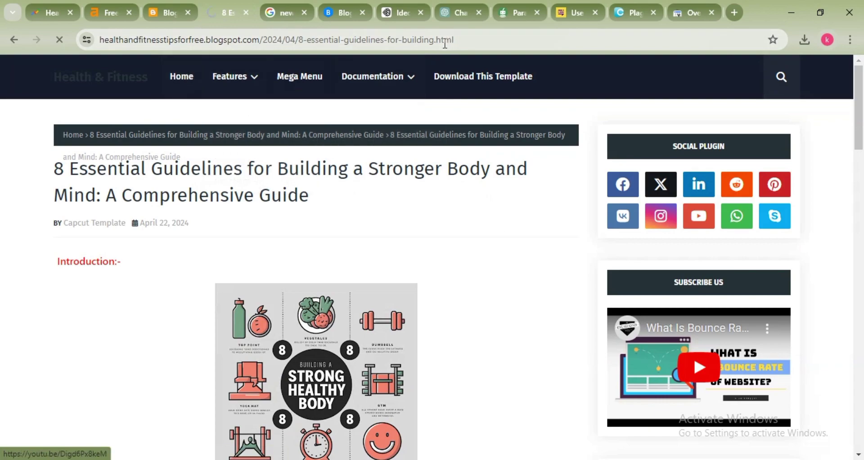
{"action": "left_click", "coordinate": [490, 35]}
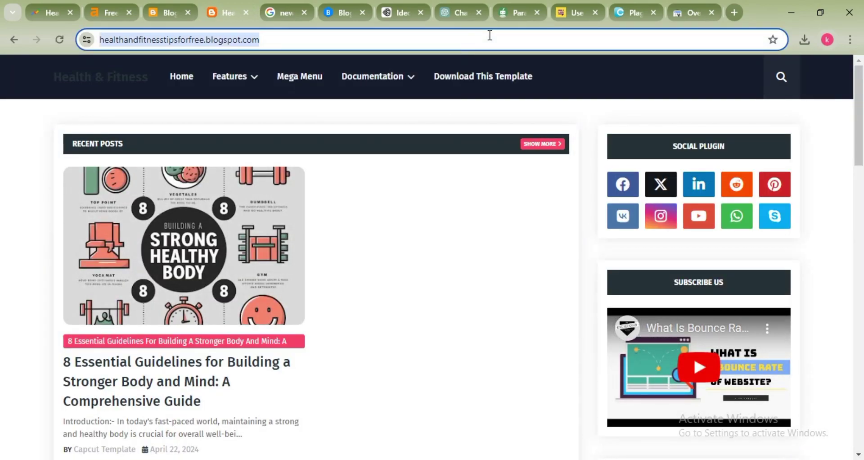
{"action": "left_click", "coordinate": [696, 12]}
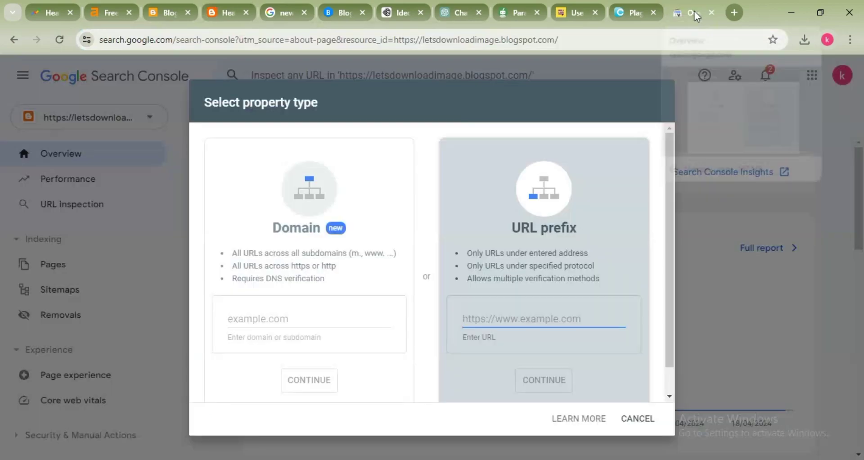
{"action": "key", "text": "ctrl+v"}
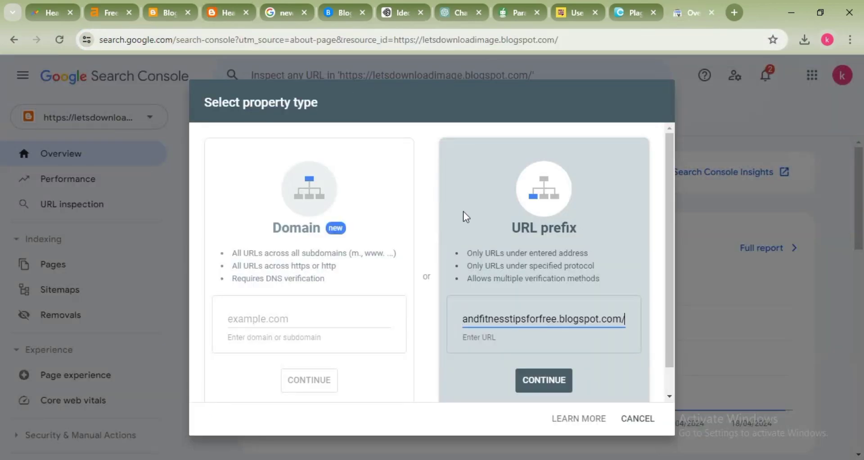
{"action": "left_click", "coordinate": [544, 382]}
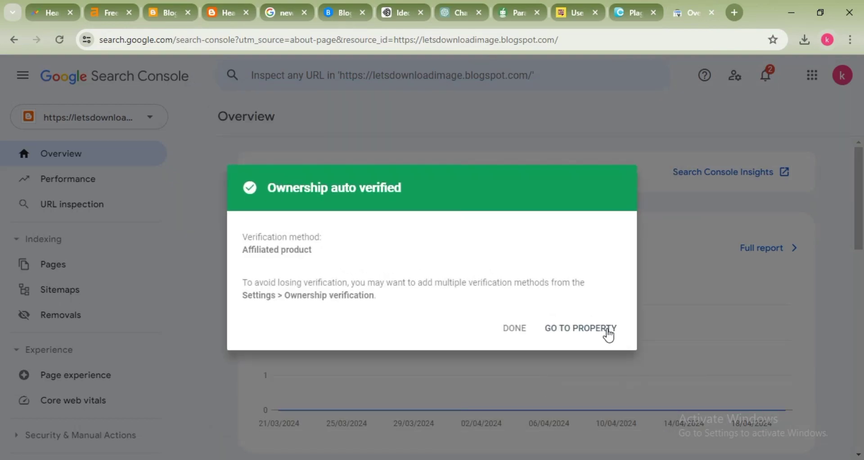
Step: Go to the new healthandfitnesstipsforfree.blogspot.com property, look over its overview, and open its Sitemaps page
{"action": "left_click", "coordinate": [609, 332]}
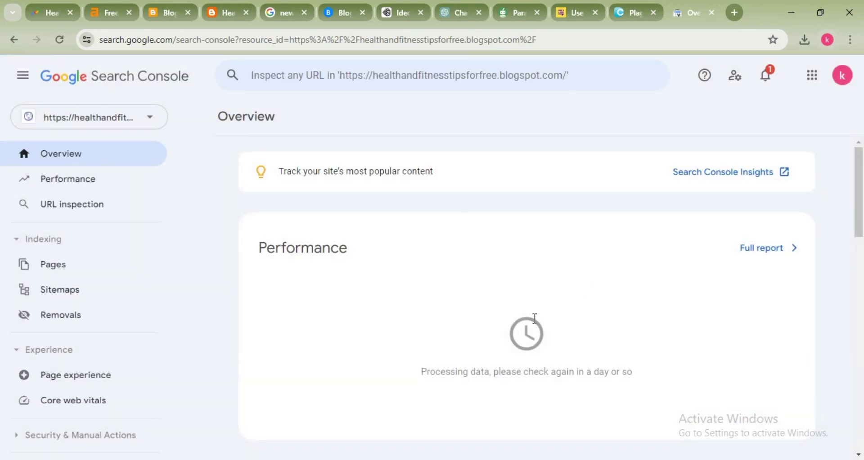
{"action": "scroll", "coordinate": [535, 318], "scroll_direction": "down", "scroll_amount": 3}
{"action": "scroll", "coordinate": [535, 318], "scroll_direction": "up", "scroll_amount": 3}
{"action": "scroll", "coordinate": [535, 323], "scroll_direction": "down", "scroll_amount": 8}
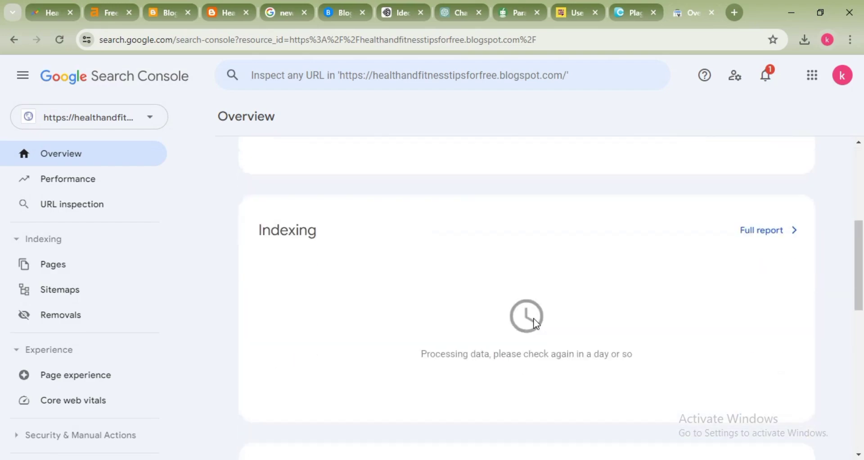
{"action": "scroll", "coordinate": [534, 323], "scroll_direction": "up", "scroll_amount": 7}
{"action": "scroll", "coordinate": [536, 322], "scroll_direction": "up", "scroll_amount": 1}
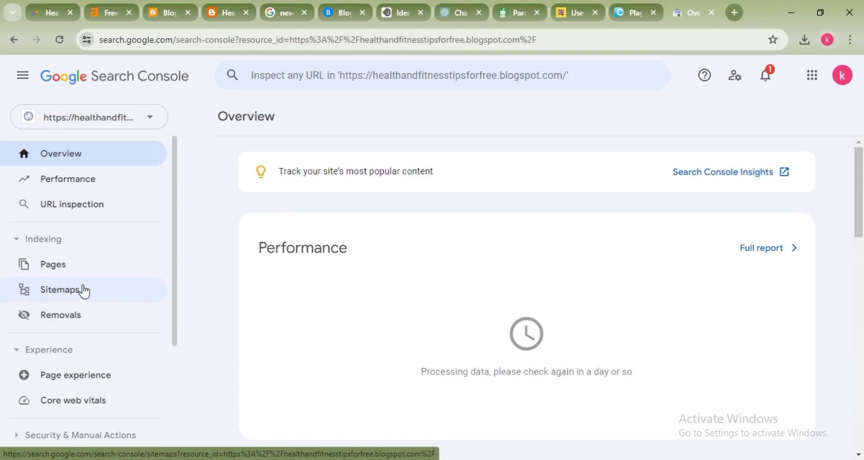
{"action": "left_click", "coordinate": [84, 291]}
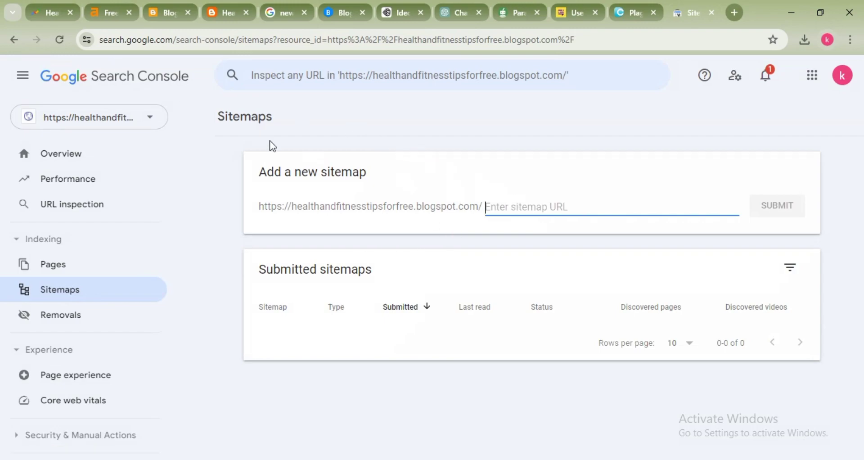
Step: Switch to Blogger, open the blog's custom robots.txt setting, and copy "atom.xml" from its sitemap line
{"action": "left_click", "coordinate": [169, 10]}
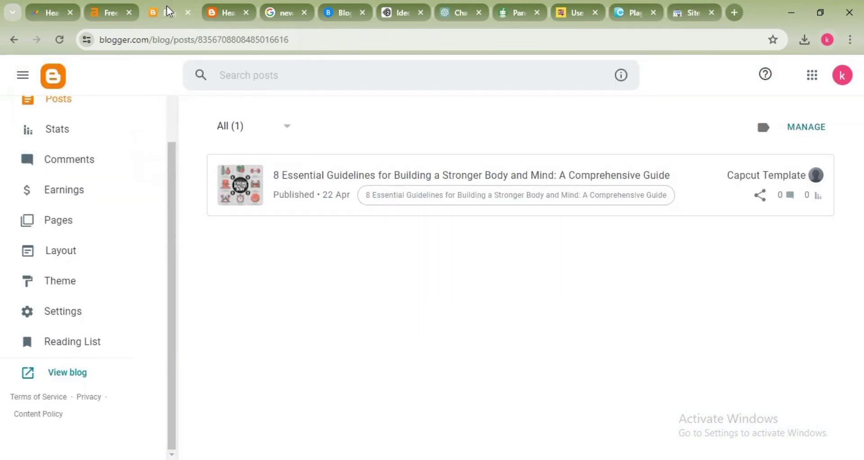
{"action": "scroll", "coordinate": [104, 293], "scroll_direction": "up", "scroll_amount": 1}
{"action": "scroll", "coordinate": [104, 293], "scroll_direction": "down", "scroll_amount": 1}
{"action": "left_click", "coordinate": [91, 312]}
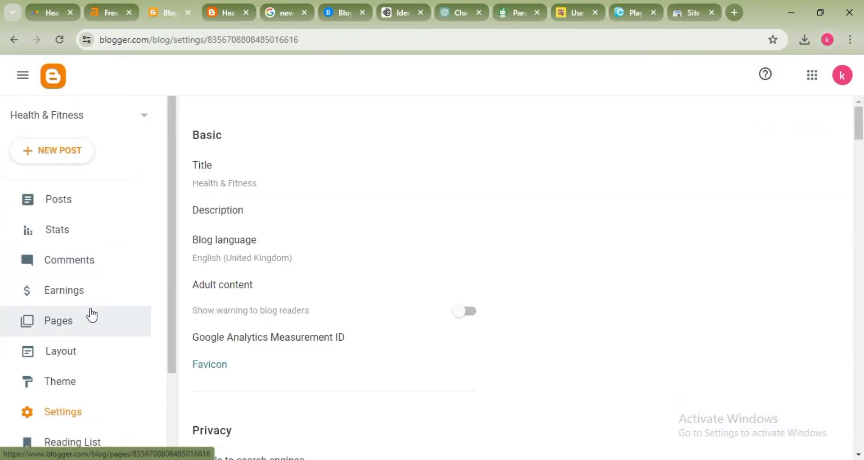
{"action": "scroll", "coordinate": [320, 282], "scroll_direction": "down", "scroll_amount": 15}
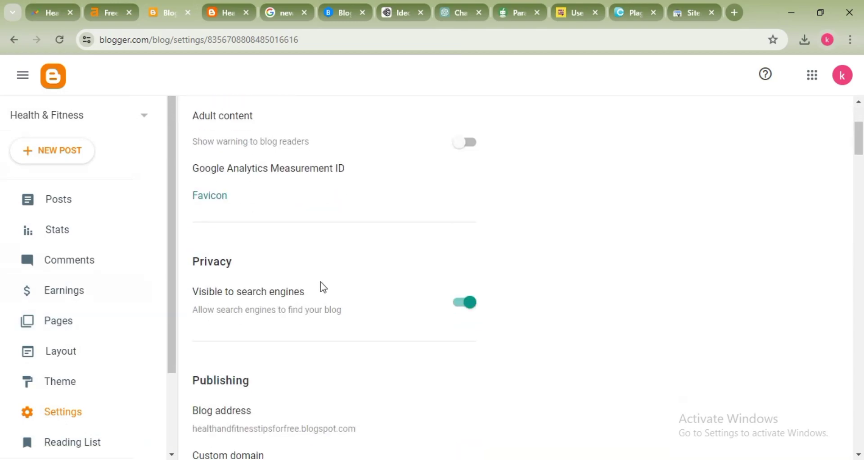
{"action": "scroll", "coordinate": [321, 282], "scroll_direction": "down", "scroll_amount": 15}
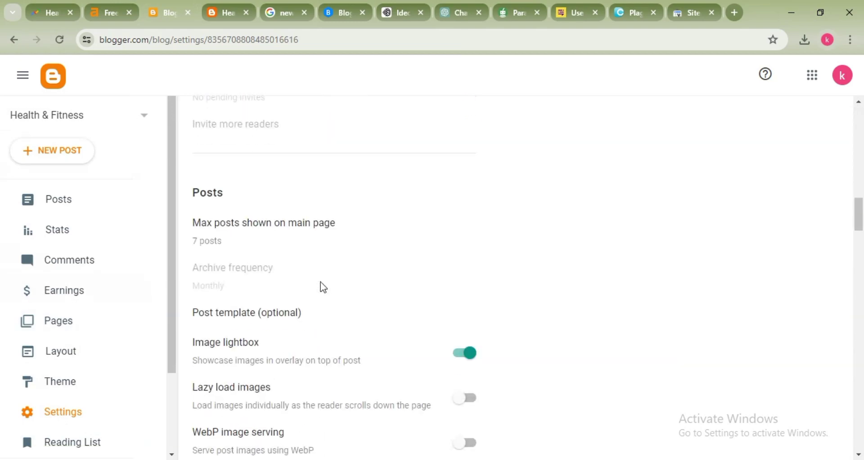
{"action": "scroll", "coordinate": [323, 288], "scroll_direction": "down", "scroll_amount": 15}
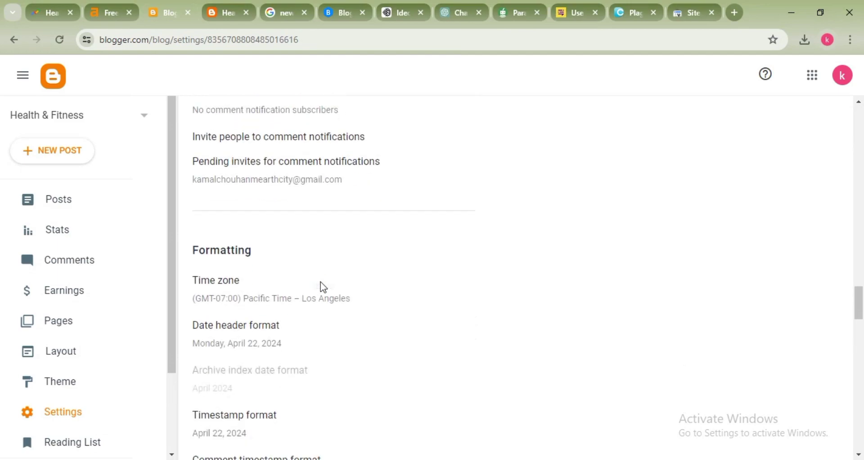
{"action": "scroll", "coordinate": [321, 282], "scroll_direction": "up", "scroll_amount": 1}
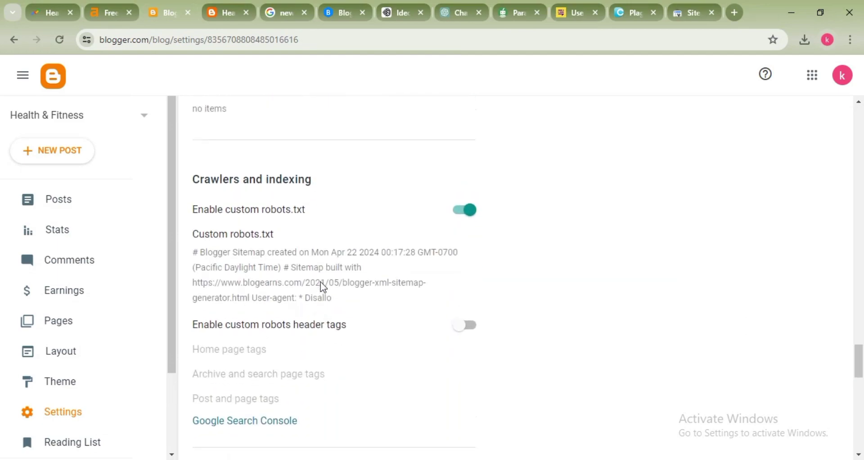
{"action": "left_click", "coordinate": [299, 269]}
{"action": "scroll", "coordinate": [412, 272], "scroll_direction": "down", "scroll_amount": 4}
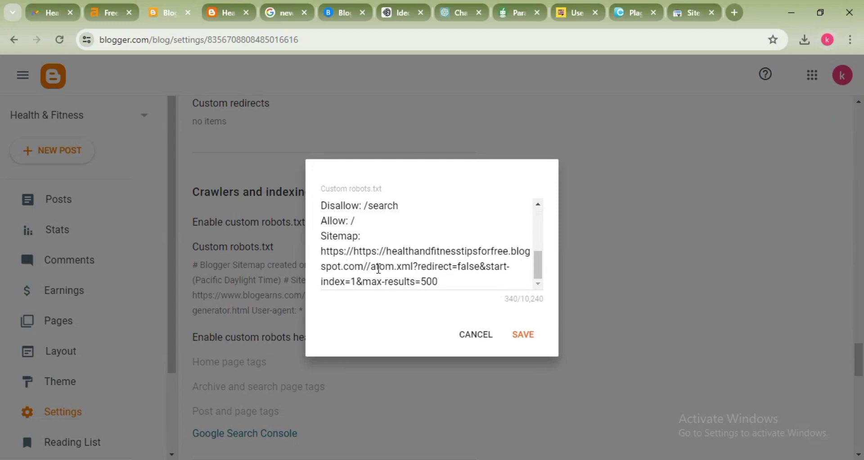
{"action": "left_click_drag", "start_coordinate": [372, 266], "coordinate": [410, 267]}
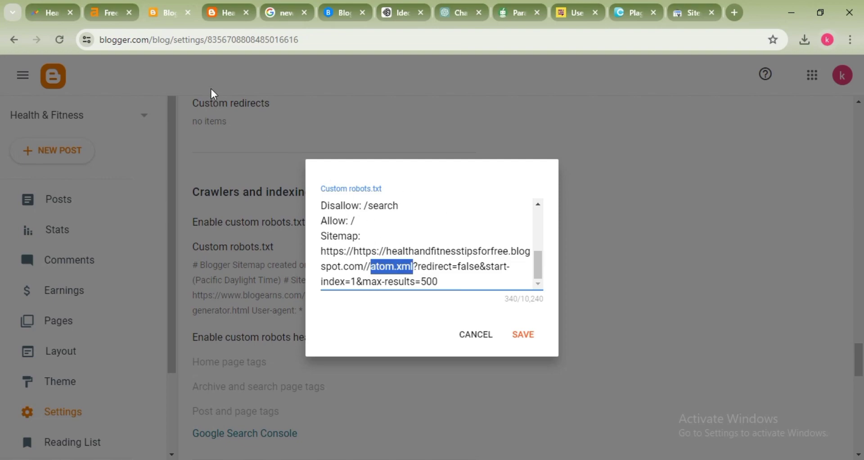
Step: Return to Search Console, submit "atom.xml" as a new sitemap, and dismiss the submission message
{"action": "left_click", "coordinate": [696, 9]}
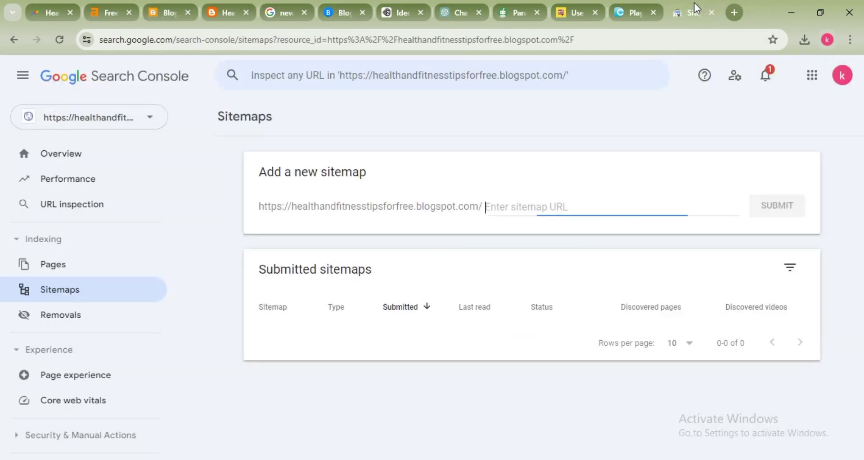
{"action": "type", "text": "atom.xml"}
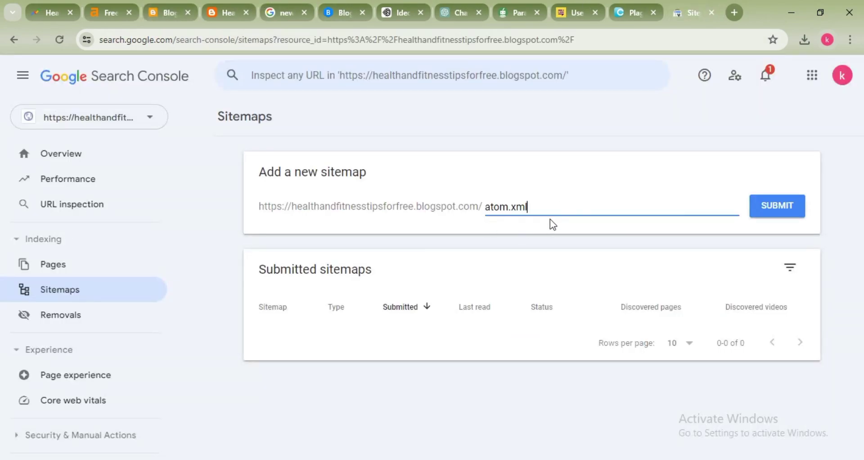
{"action": "left_click", "coordinate": [787, 208]}
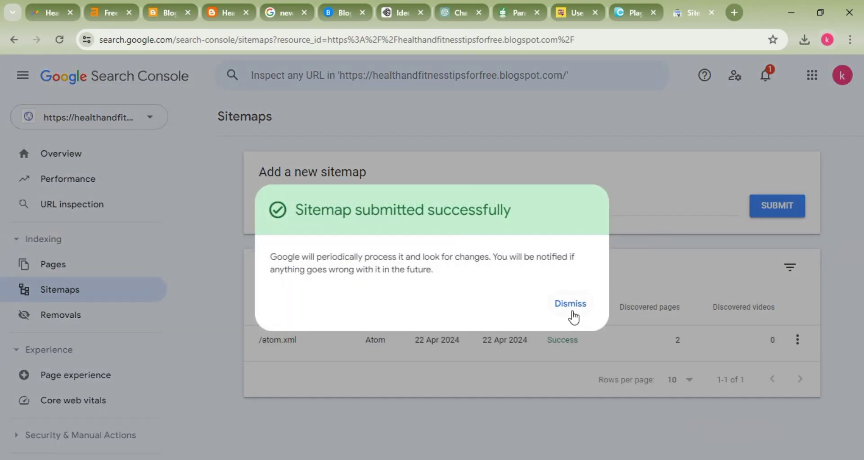
{"action": "left_click", "coordinate": [571, 305]}
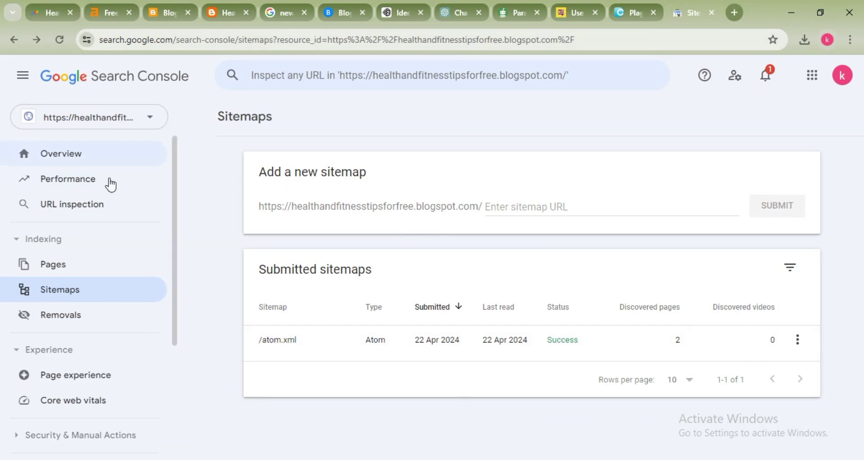
Step: Open the property's settings and examine the robots.txt status and the other general and crawling entries
{"action": "scroll", "coordinate": [113, 219], "scroll_direction": "down", "scroll_amount": 4}
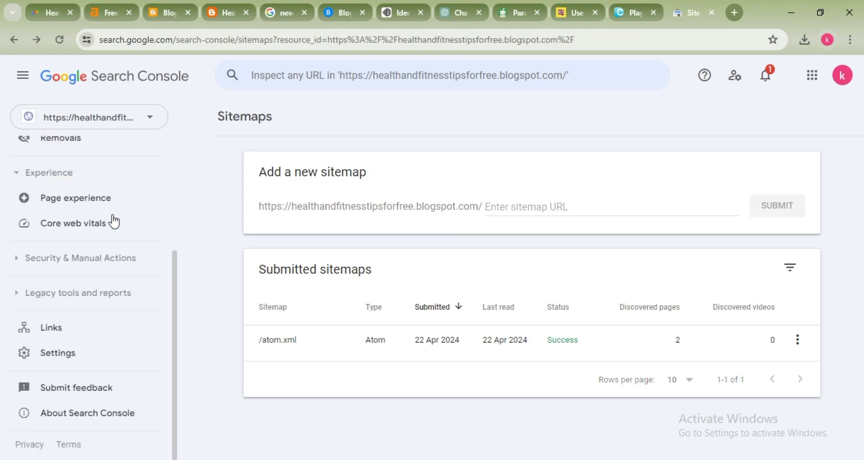
{"action": "left_click", "coordinate": [75, 356]}
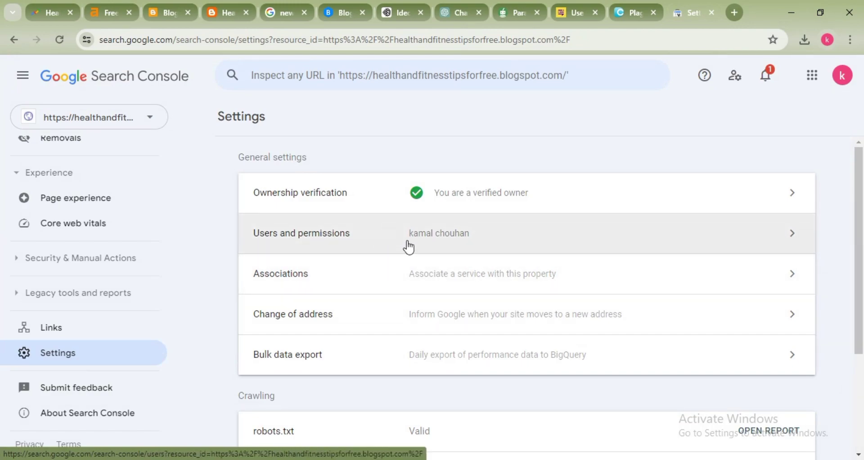
{"action": "scroll", "coordinate": [416, 287], "scroll_direction": "down", "scroll_amount": 3}
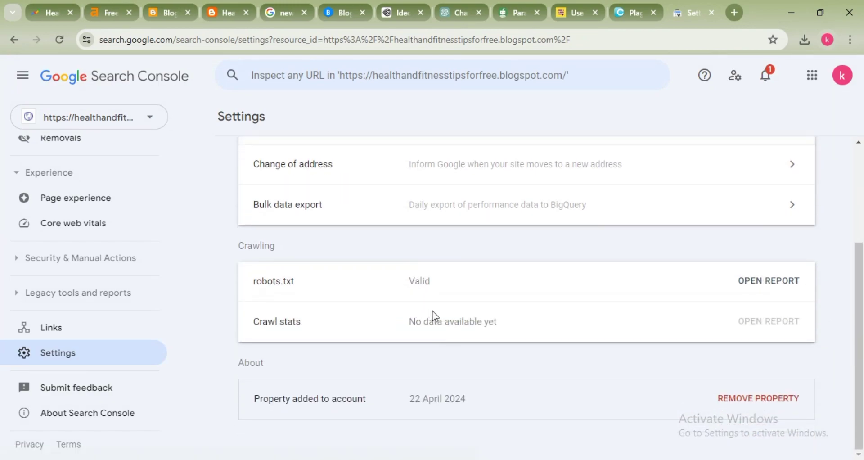
{"action": "double_click", "coordinate": [416, 280]}
{"action": "scroll", "coordinate": [472, 309], "scroll_direction": "up", "scroll_amount": 2}
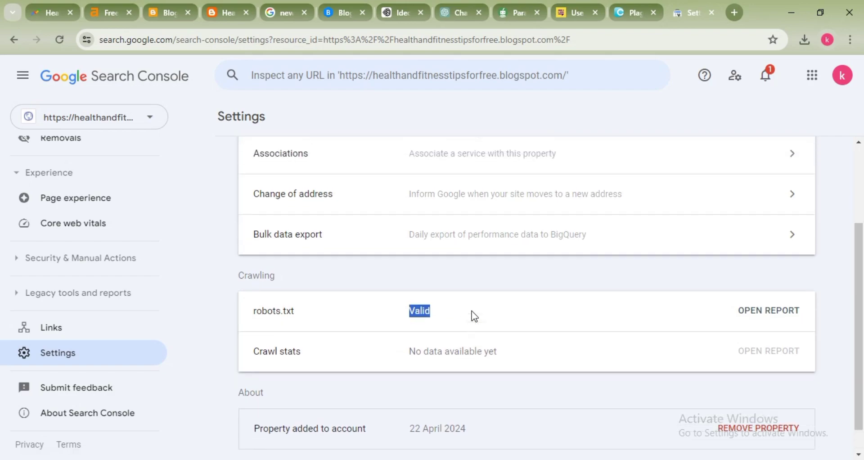
{"action": "scroll", "coordinate": [474, 316], "scroll_direction": "down", "scroll_amount": 2}
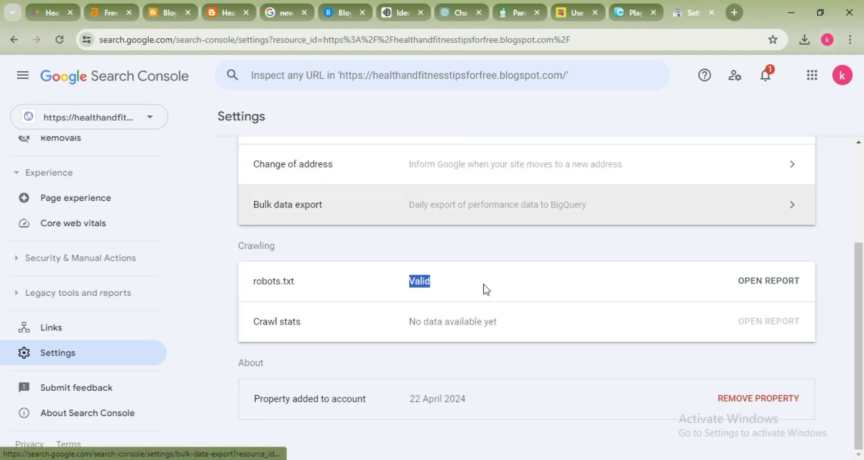
{"action": "scroll", "coordinate": [596, 269], "scroll_direction": "up", "scroll_amount": 3}
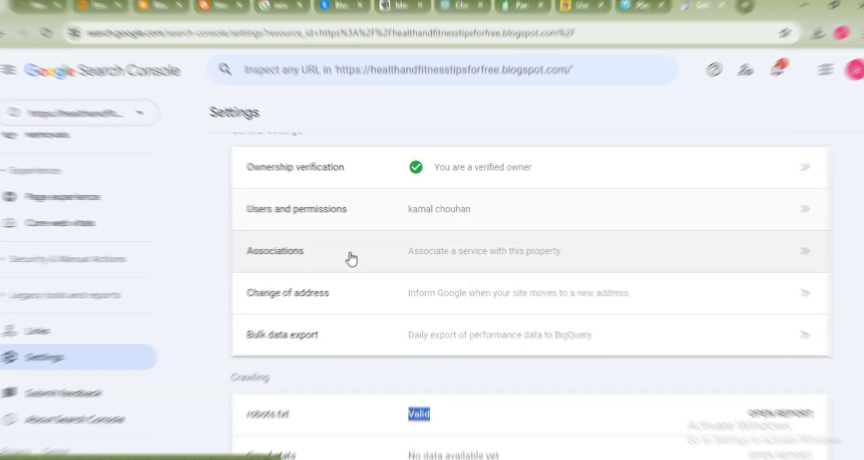
{"action": "scroll", "coordinate": [360, 225], "scroll_direction": "up", "scroll_amount": 1}
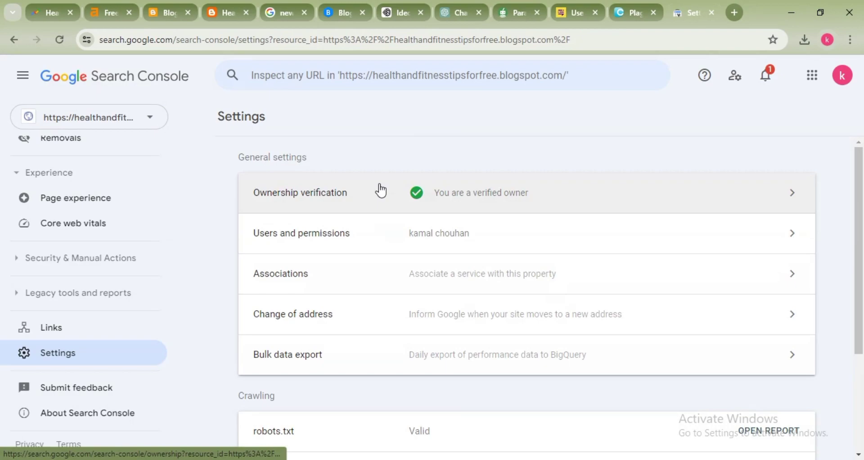
Step: Open the property's ownership verification, expand the HTML tag method, and copy its site verification meta tag
{"action": "left_click", "coordinate": [380, 191]}
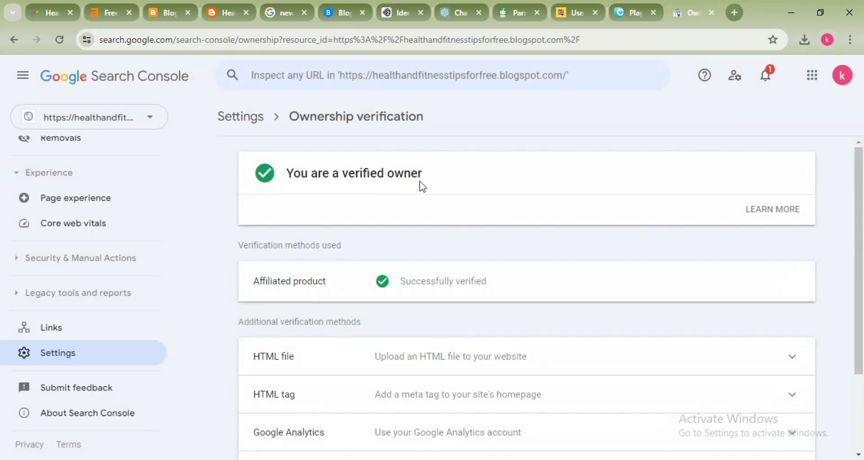
{"action": "scroll", "coordinate": [491, 282], "scroll_direction": "down", "scroll_amount": 2}
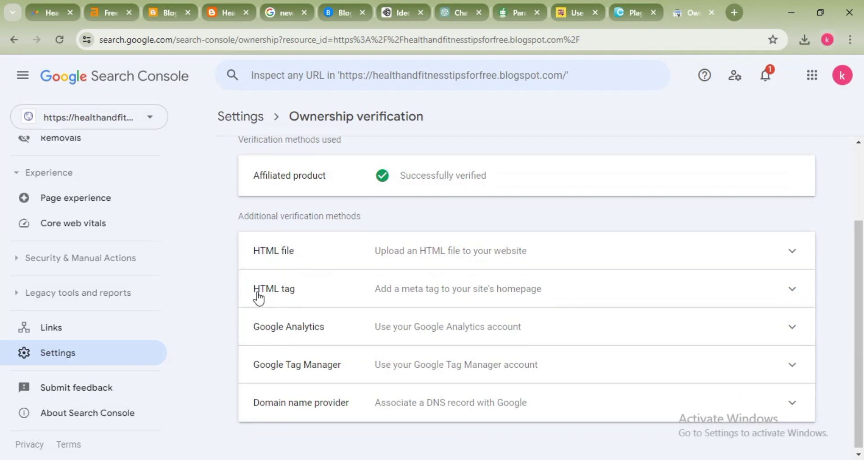
{"action": "left_click", "coordinate": [356, 295]}
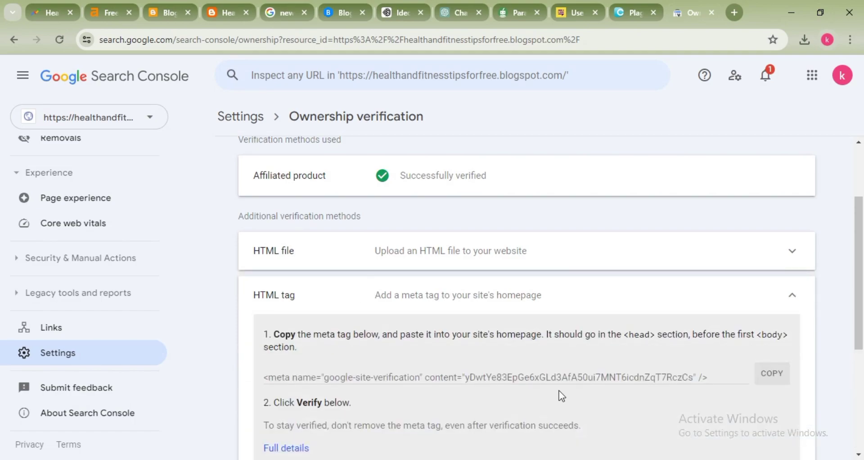
{"action": "left_click", "coordinate": [778, 378]}
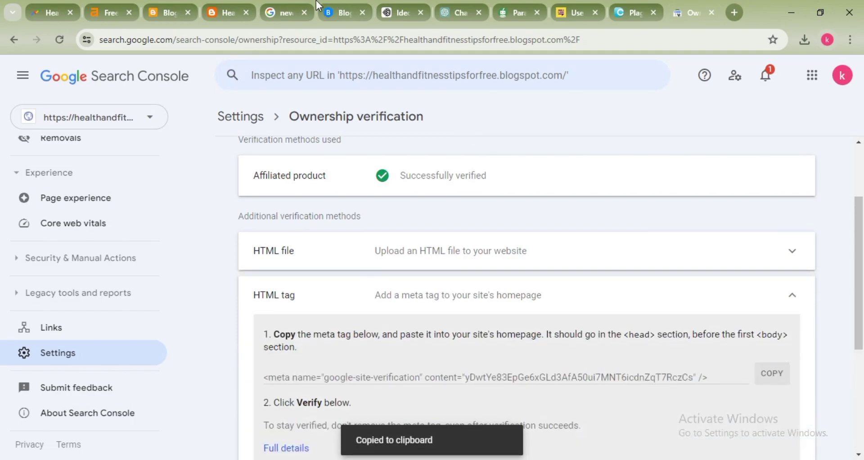
Step: Switch to Blogger, cancel the custom robots.txt editing, and open the blog theme's HTML for editing
{"action": "left_click", "coordinate": [171, 9]}
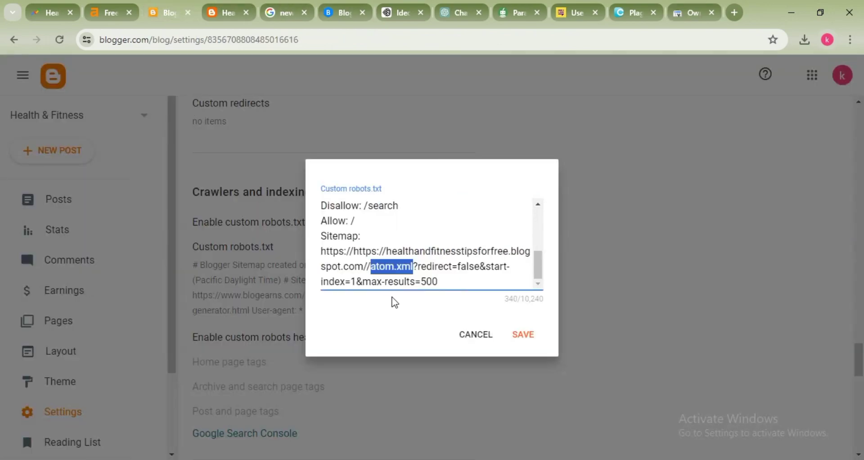
{"action": "left_click", "coordinate": [464, 335]}
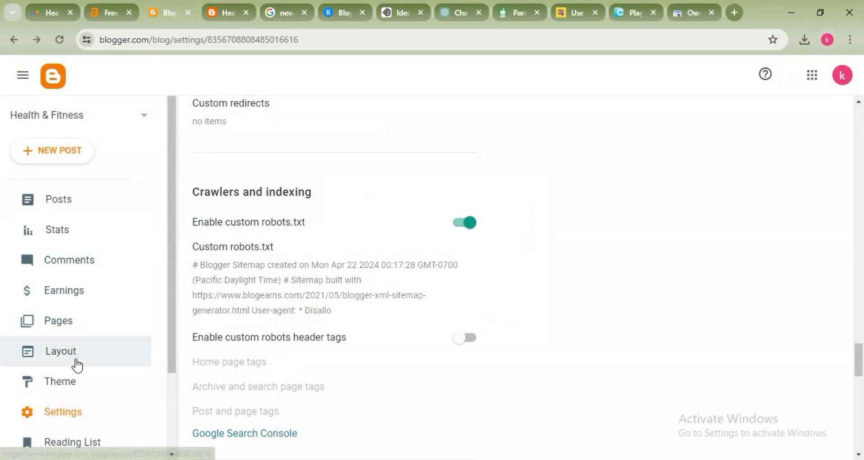
{"action": "left_click", "coordinate": [79, 379]}
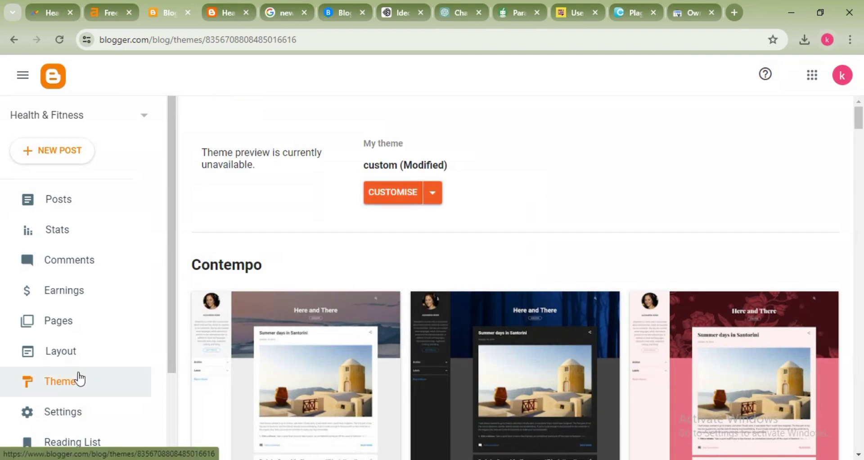
{"action": "left_click", "coordinate": [431, 193]}
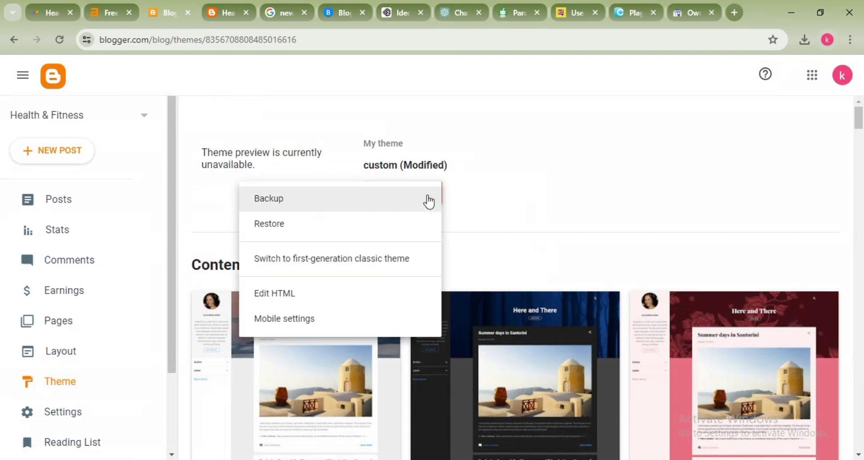
{"action": "left_click", "coordinate": [317, 301]}
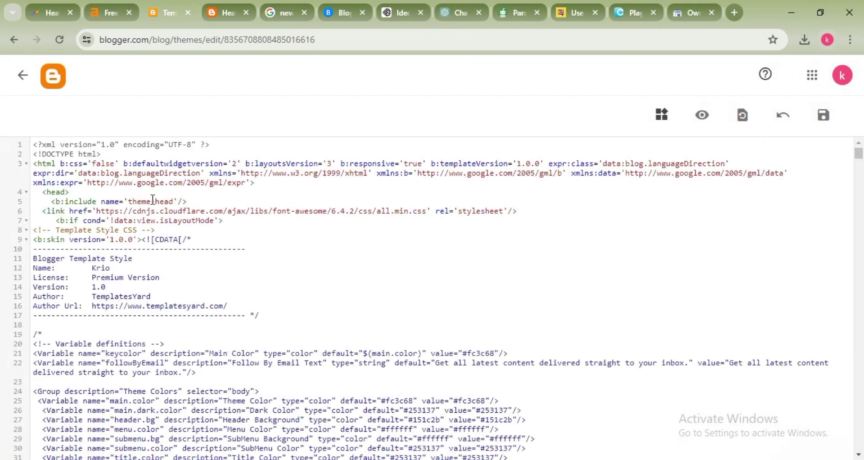
Step: Insert the copied site verification meta tag on a new line directly below <head> and save the theme
{"action": "key", "text": "Return"}
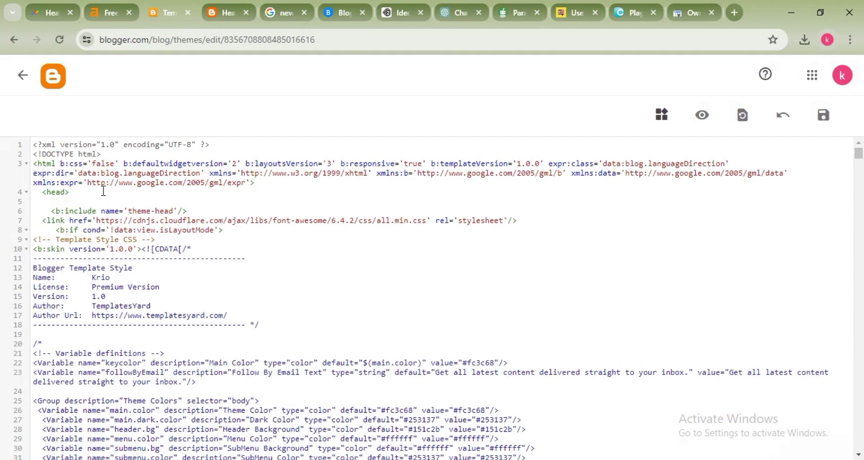
{"action": "key", "text": "ctrl+v"}
{"action": "left_click", "coordinate": [824, 116]}
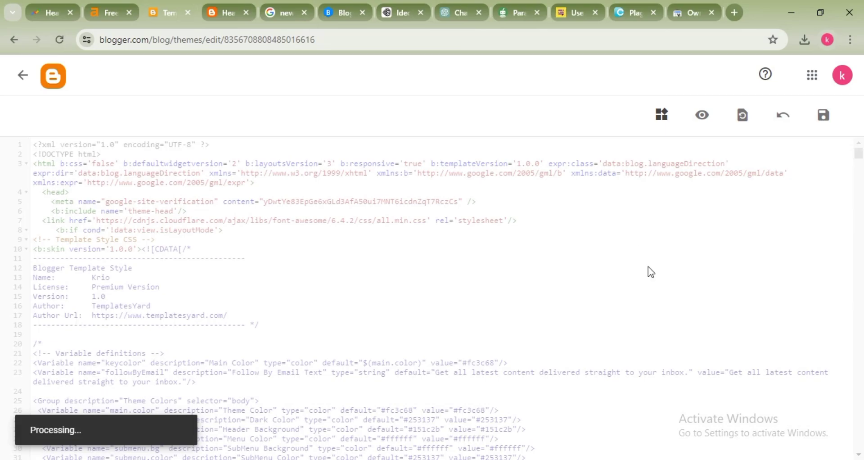
Step: Return to Search Console, verify ownership through the HTML tag method, and check the verification methods used
{"action": "left_click", "coordinate": [677, 3]}
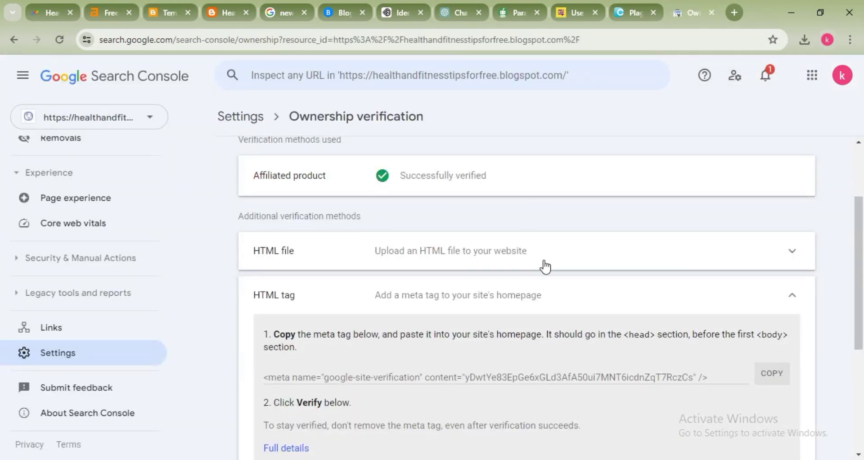
{"action": "scroll", "coordinate": [546, 266], "scroll_direction": "down", "scroll_amount": 4}
{"action": "left_click", "coordinate": [781, 311]}
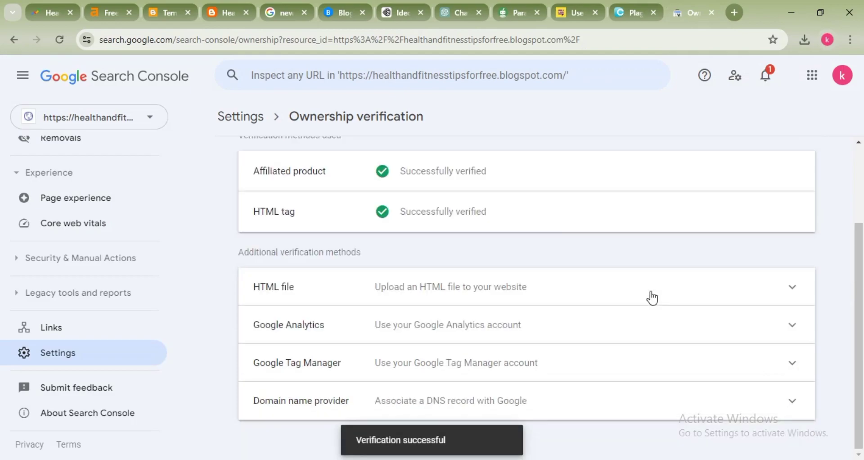
{"action": "scroll", "coordinate": [652, 297], "scroll_direction": "up", "scroll_amount": 3}
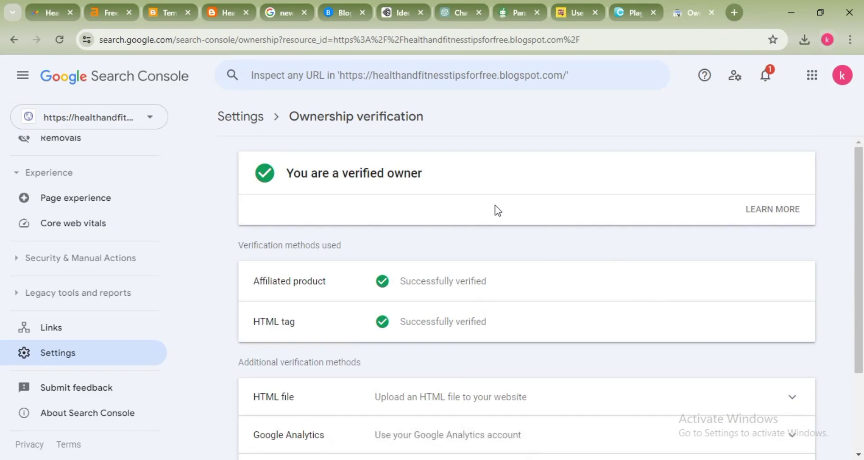
Step: Switch back to Blogger, leave the theme's HTML editor, and look over the blog's Pages and Posts lists
{"action": "left_click", "coordinate": [168, 3]}
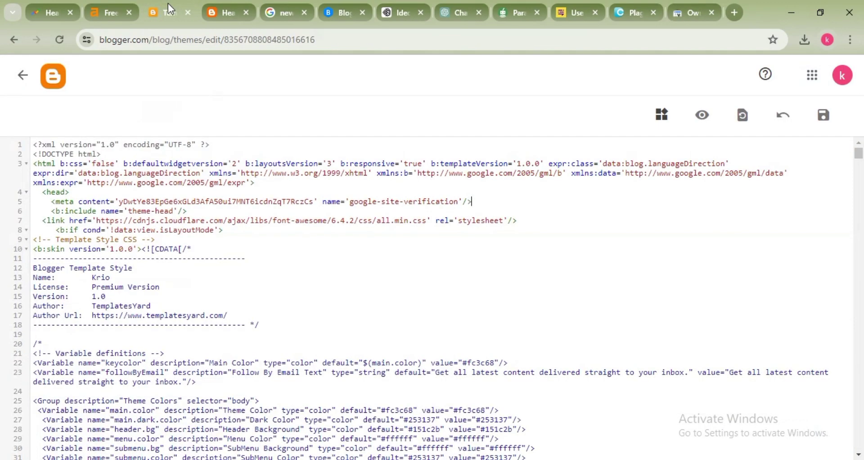
{"action": "left_click", "coordinate": [17, 81]}
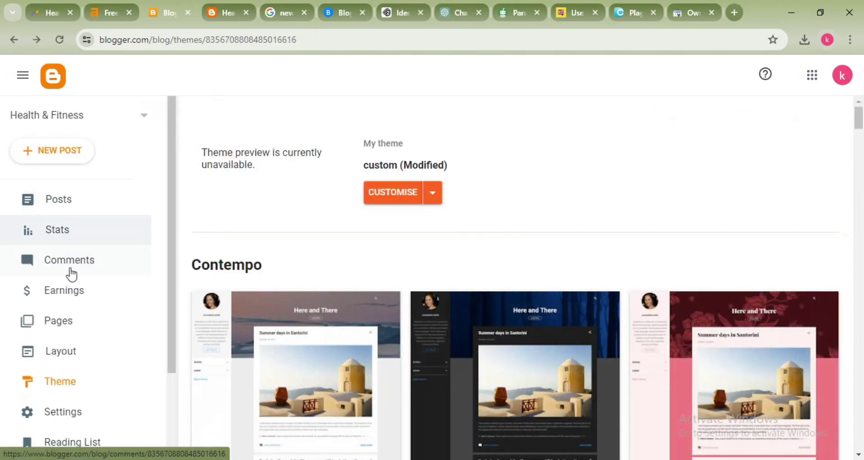
{"action": "left_click", "coordinate": [73, 326]}
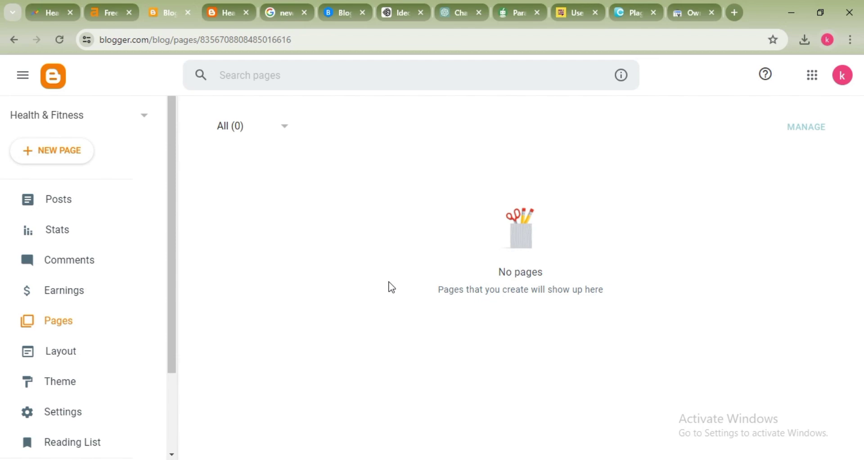
{"action": "left_click", "coordinate": [89, 197]}
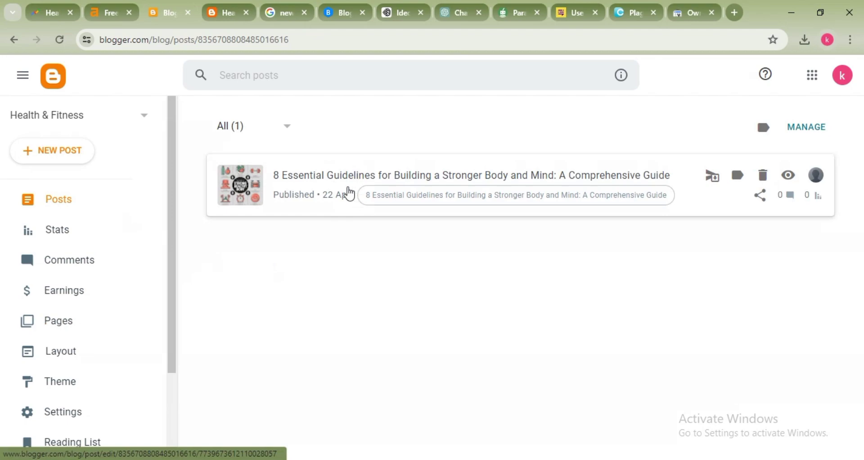